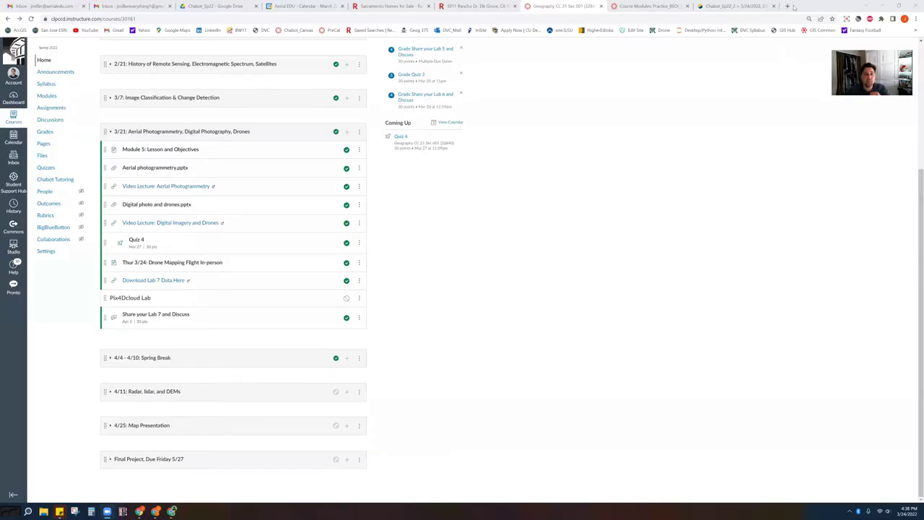
- Open an Incognito browser window and load cloud.pix4d.com
{"action": "left_click", "coordinate": [915, 20]}
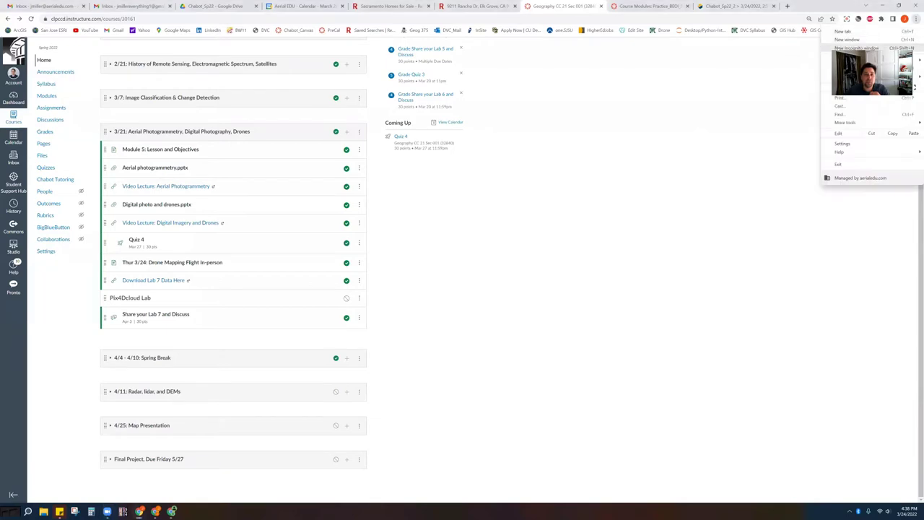
{"action": "left_click", "coordinate": [857, 47]}
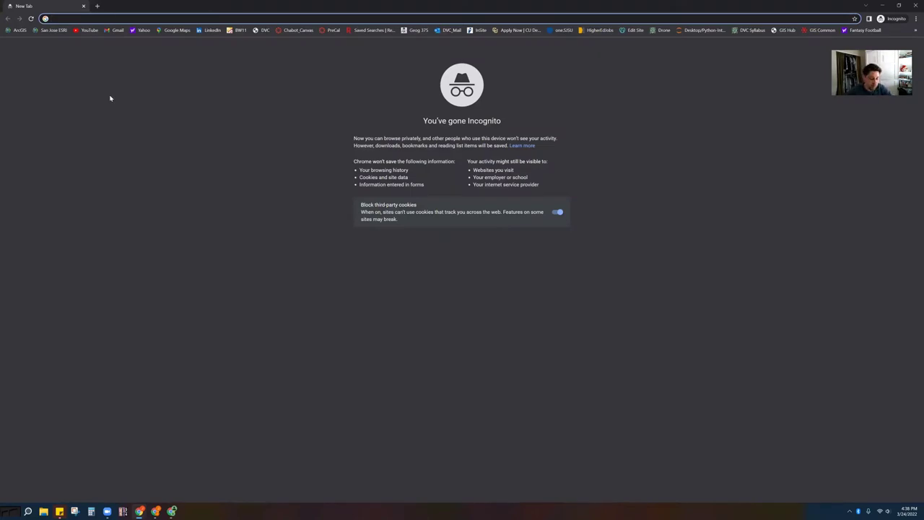
{"action": "type", "text": "cloud"}
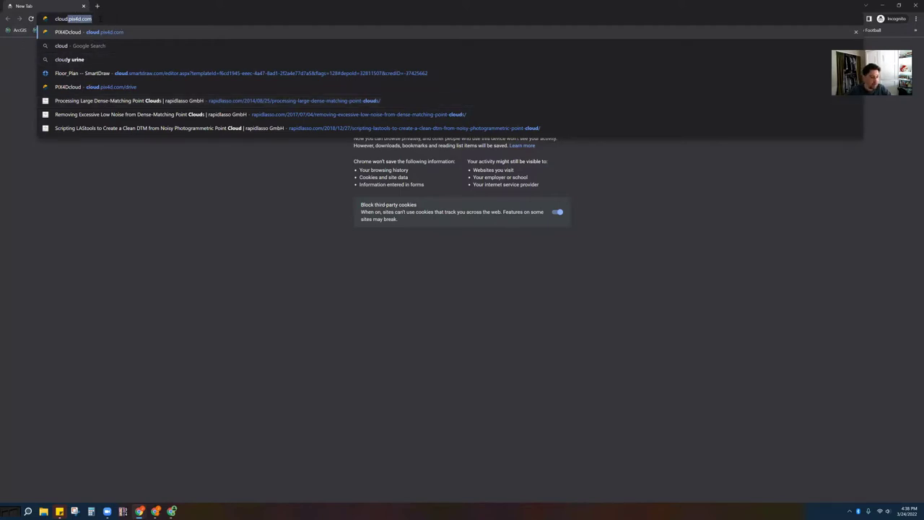
{"action": "key", "text": "Return"}
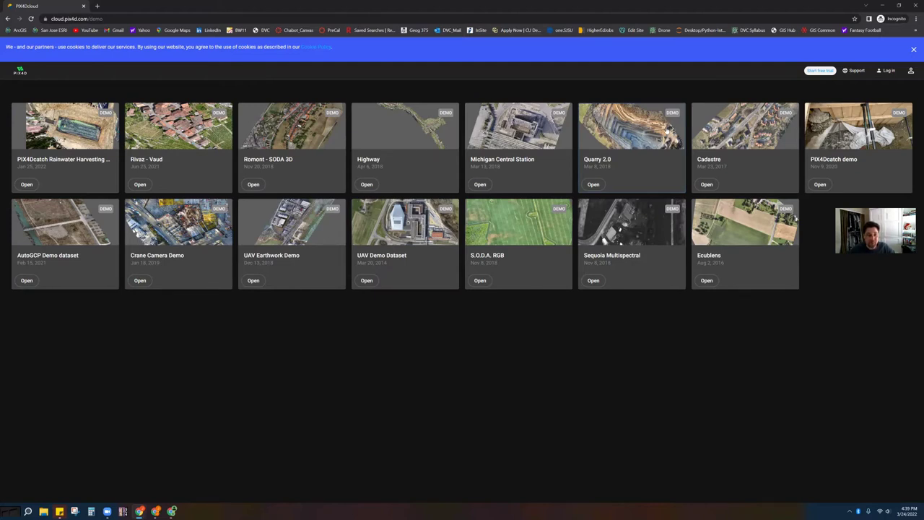
- View the free-trial sign-up form, close the Incognito window and return to the PIX4Dcloud personal drive
{"action": "left_click", "coordinate": [820, 71]}
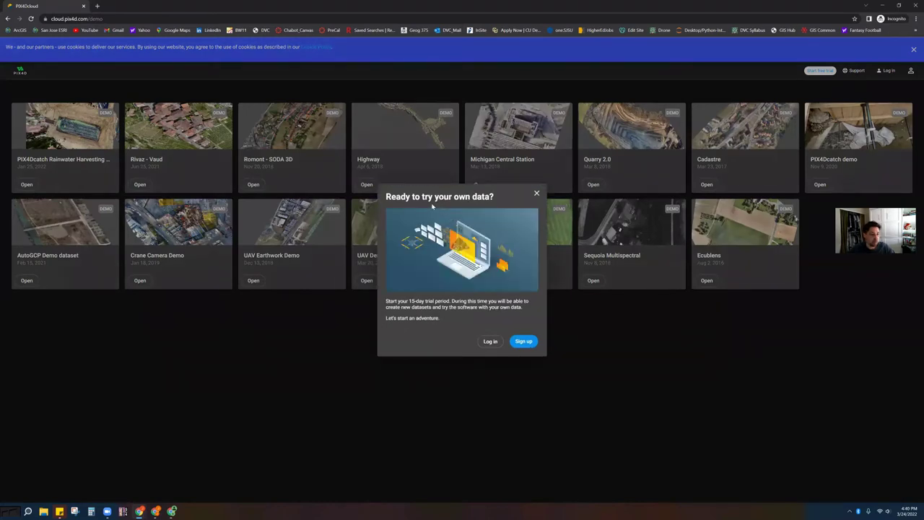
{"action": "left_click", "coordinate": [529, 343]}
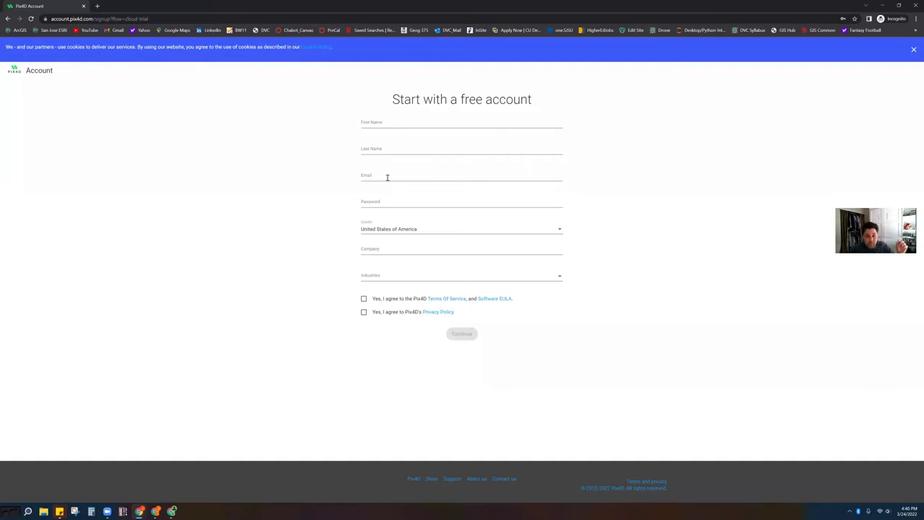
{"action": "left_click", "coordinate": [914, 6]}
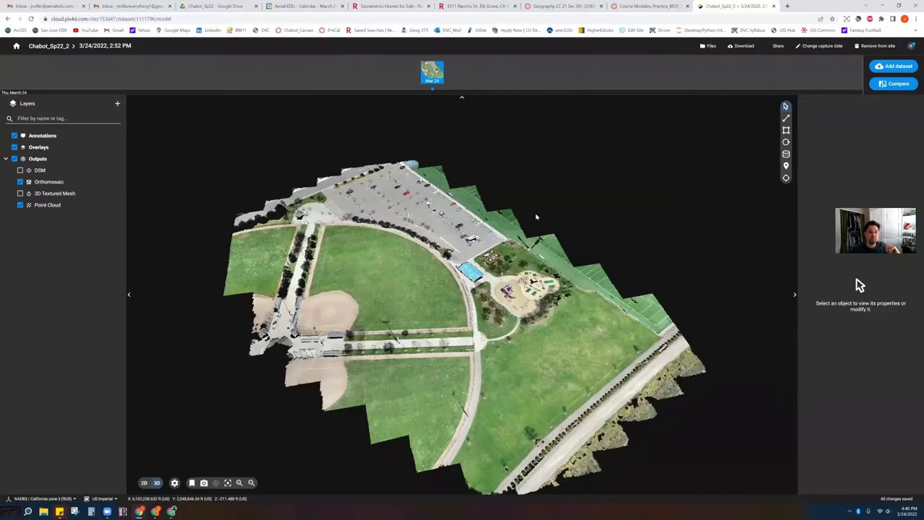
{"action": "key", "text": "alt+Left"}
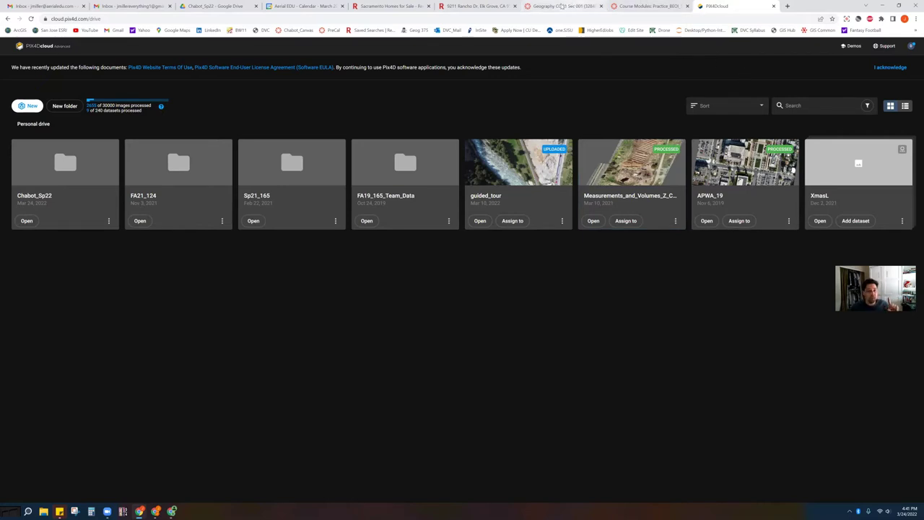
- Open the "Download Lab 7 Data Here" link from the Geography course page in an Incognito window
{"action": "left_click", "coordinate": [563, 6]}
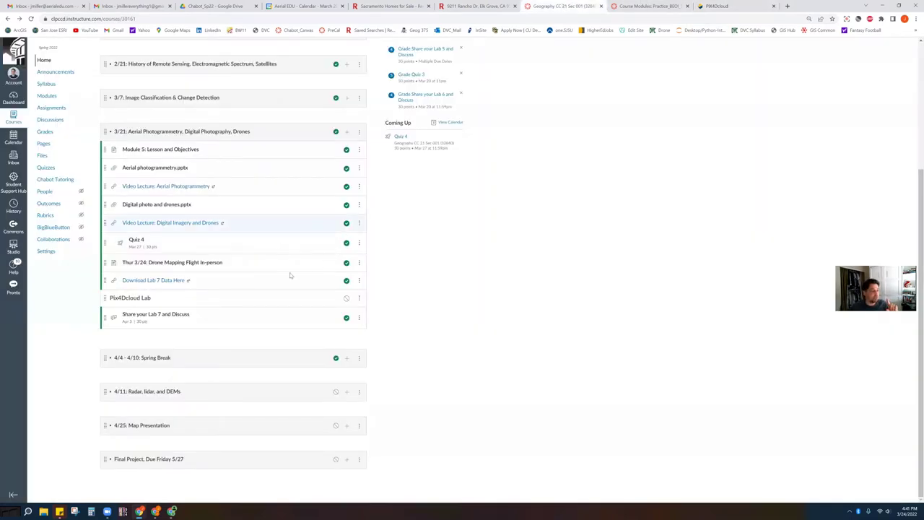
{"action": "left_click", "coordinate": [156, 281]}
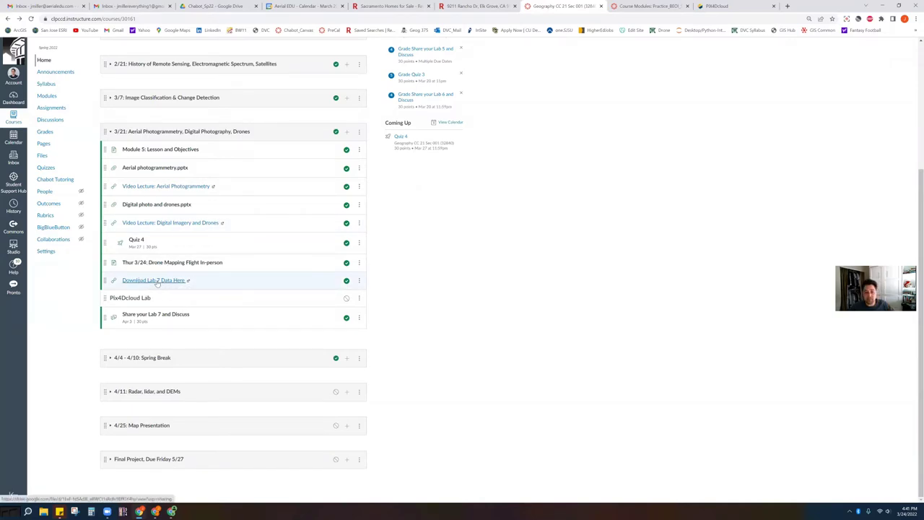
{"action": "left_click", "coordinate": [155, 280]}
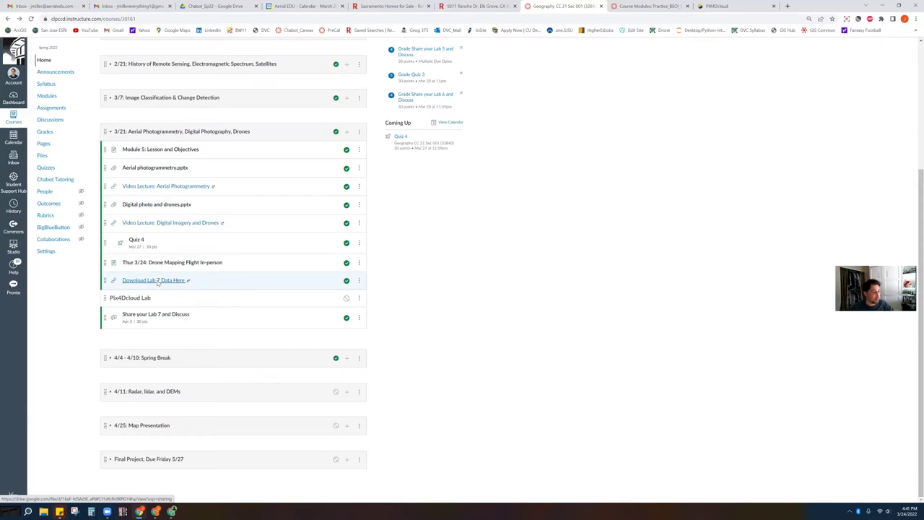
{"action": "right_click", "coordinate": [157, 282]}
{"action": "left_click", "coordinate": [206, 309]}
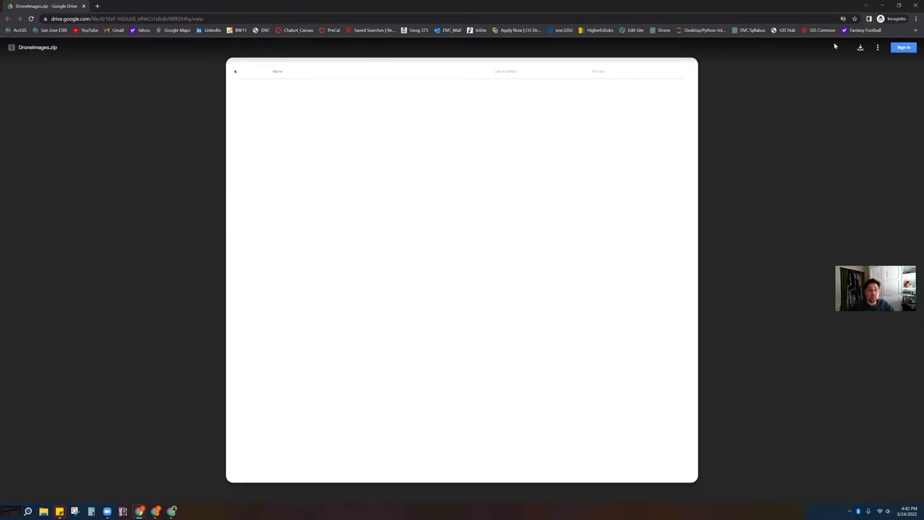
- Start downloading DroneImages.zip without the virus scan, and cancel the download
{"action": "left_click", "coordinate": [860, 49]}
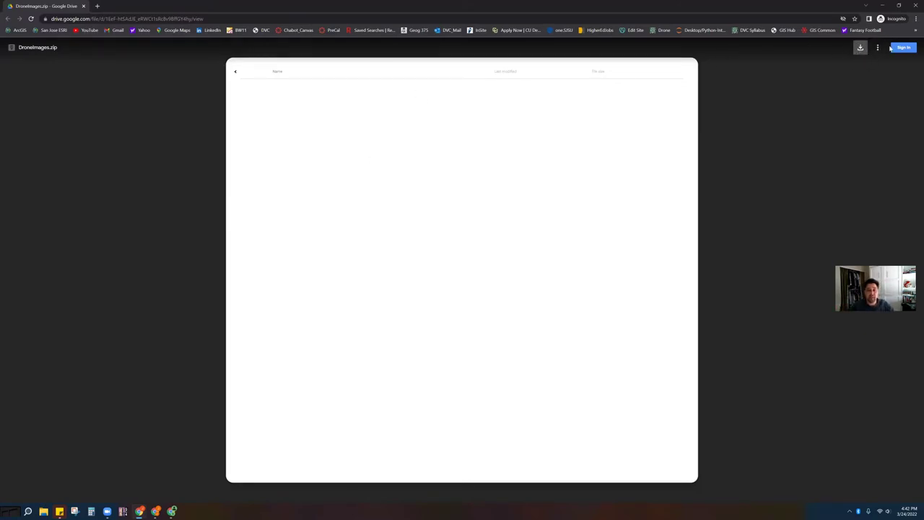
{"action": "left_click", "coordinate": [861, 48]}
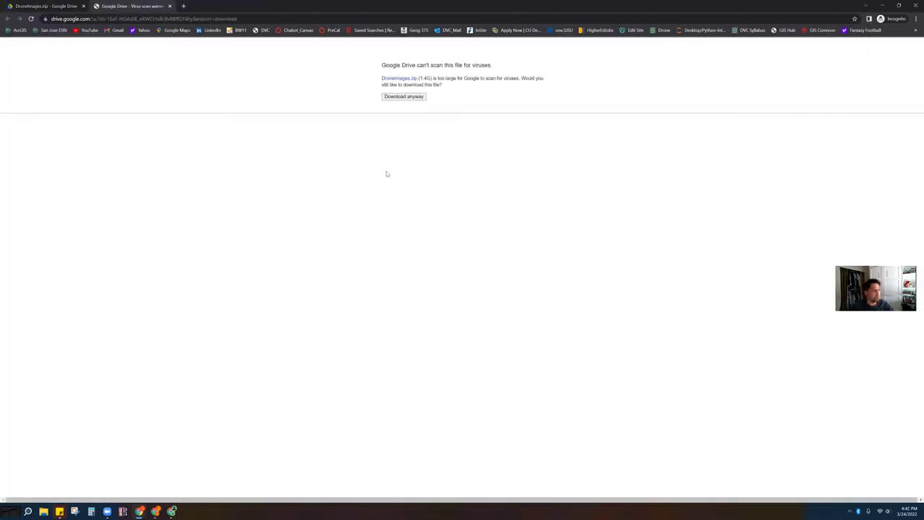
{"action": "left_click", "coordinate": [413, 97]}
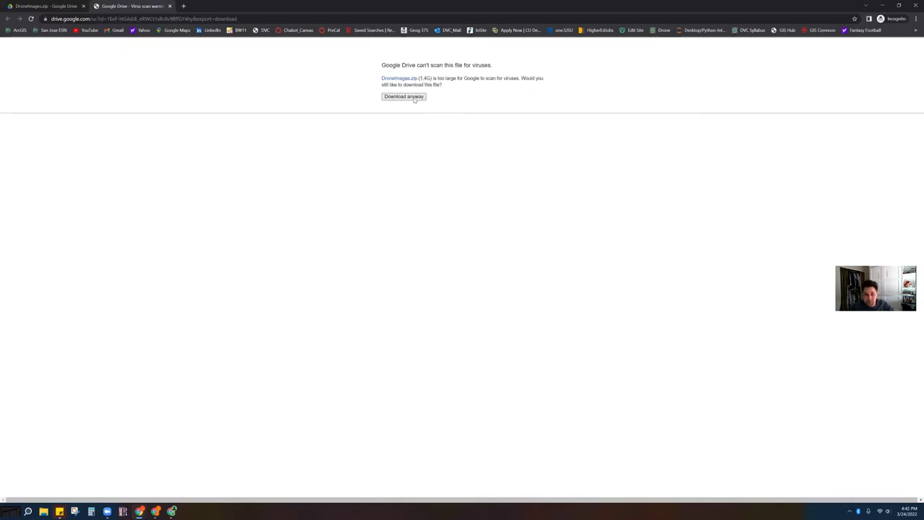
{"action": "left_click", "coordinate": [414, 98]}
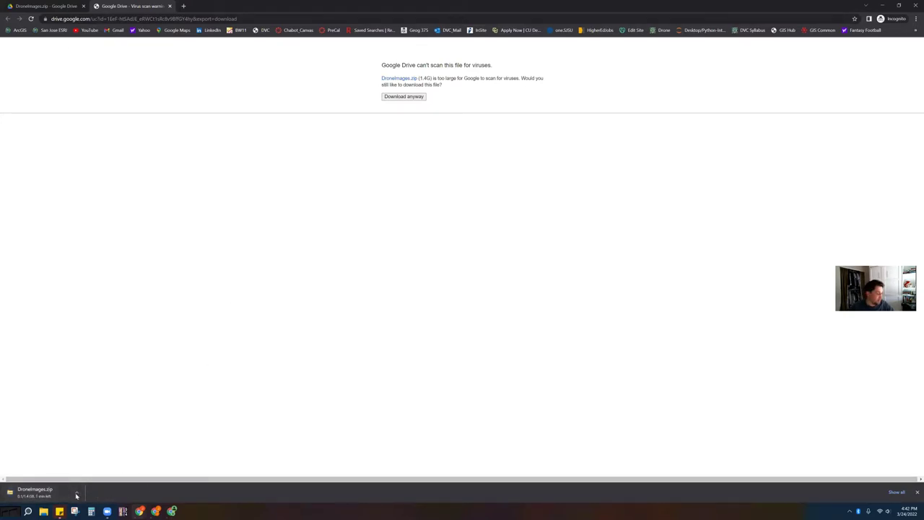
{"action": "left_click", "coordinate": [76, 494]}
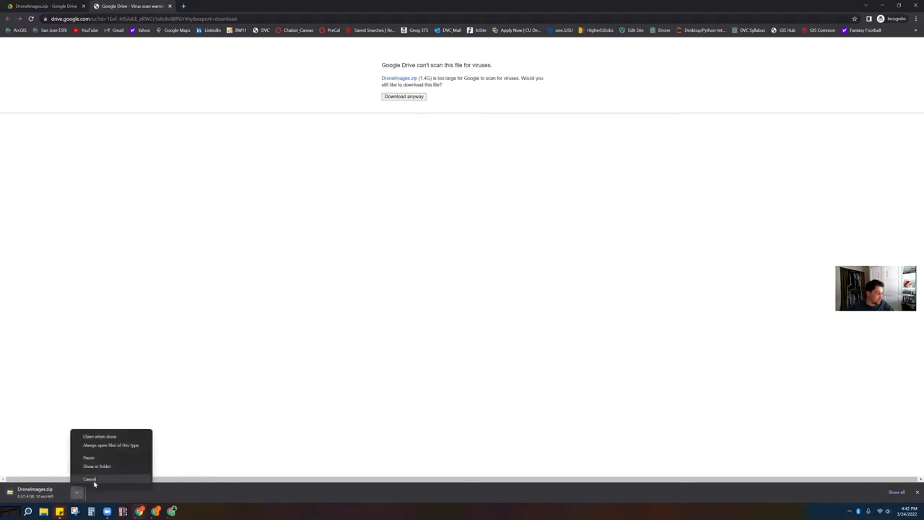
{"action": "left_click", "coordinate": [91, 480]}
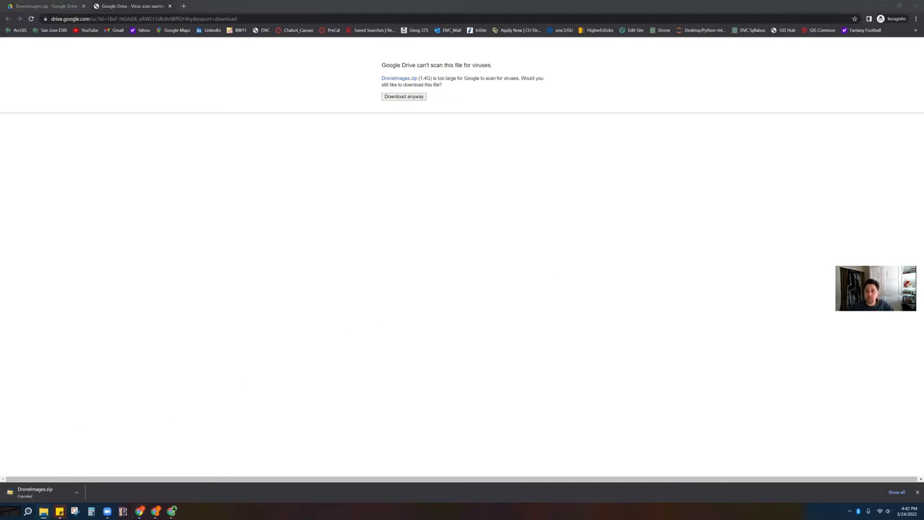
- Switch to File Explorer and open the recent local archive DroneImages.zip
{"action": "key", "text": "super+e"}
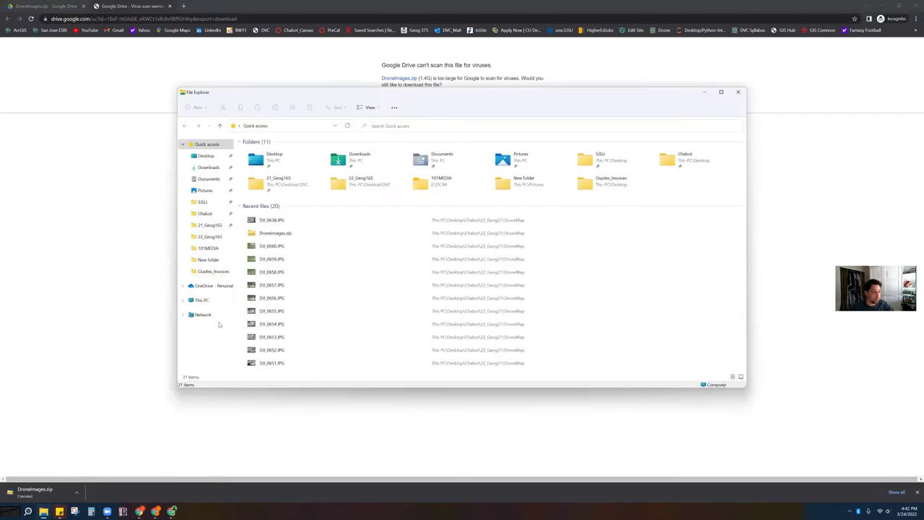
{"action": "left_click", "coordinate": [274, 235]}
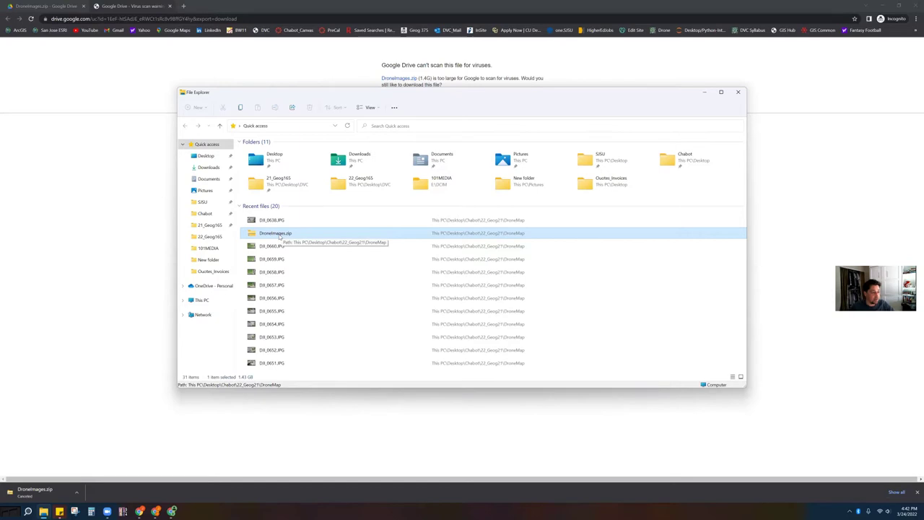
{"action": "double_click", "coordinate": [279, 236]}
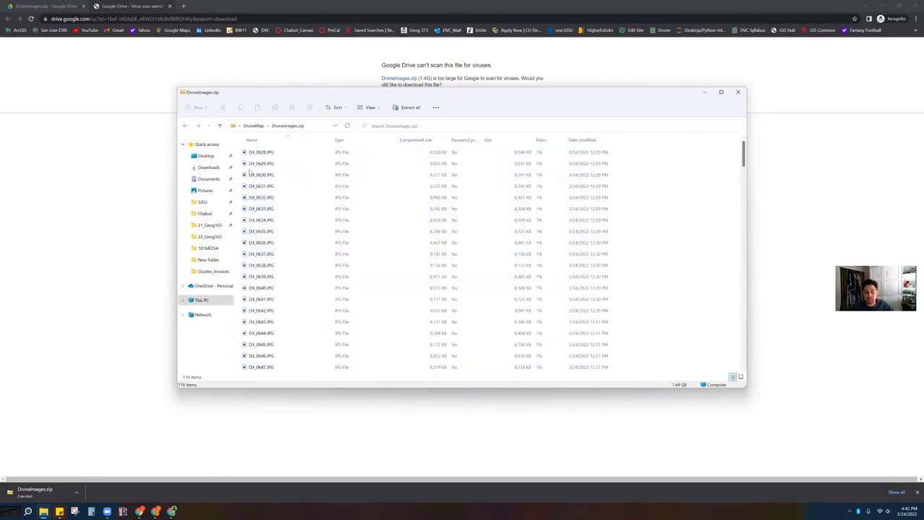
- Select all the drone images in the archive and examine the file list
{"action": "left_click", "coordinate": [273, 153]}
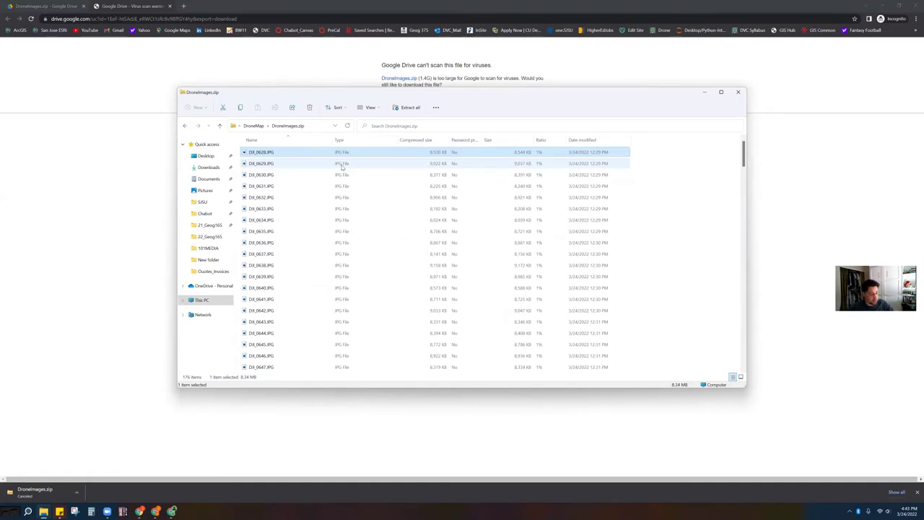
{"action": "key", "text": "ctrl+a"}
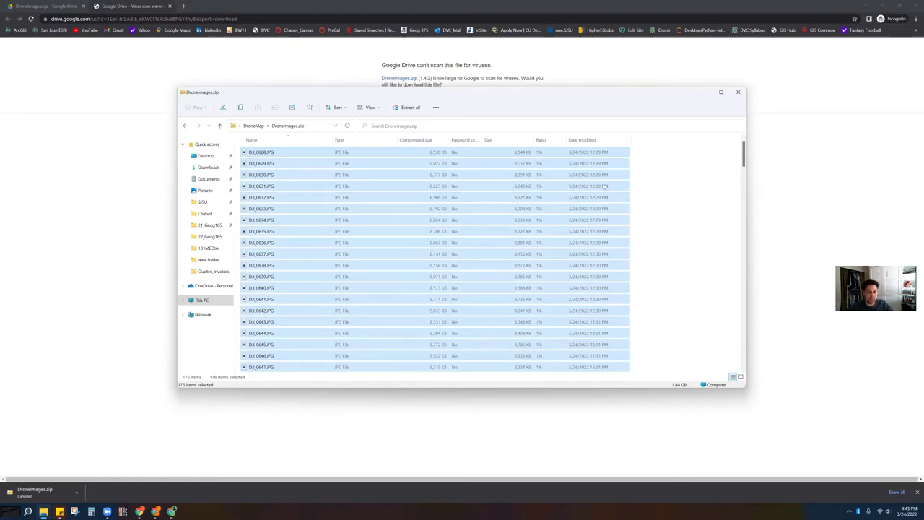
{"action": "left_click_drag", "start_coordinate": [743, 151], "coordinate": [744, 267]}
{"action": "scroll", "coordinate": [727, 227], "scroll_direction": "up", "scroll_amount": 20}
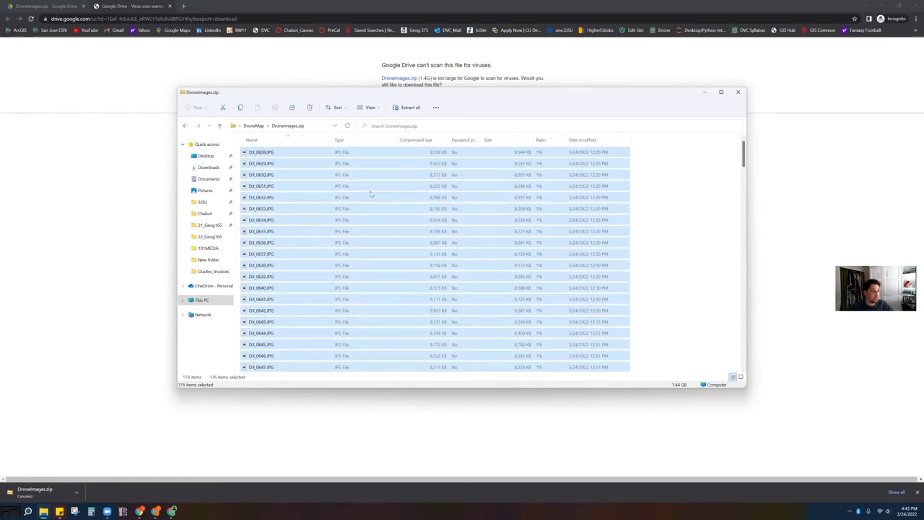
{"action": "left_click", "coordinate": [390, 209]}
- Rename the DroneMap folder in Chabot's 22_Geog21 folder as DroneMap1
{"action": "left_click", "coordinate": [207, 156]}
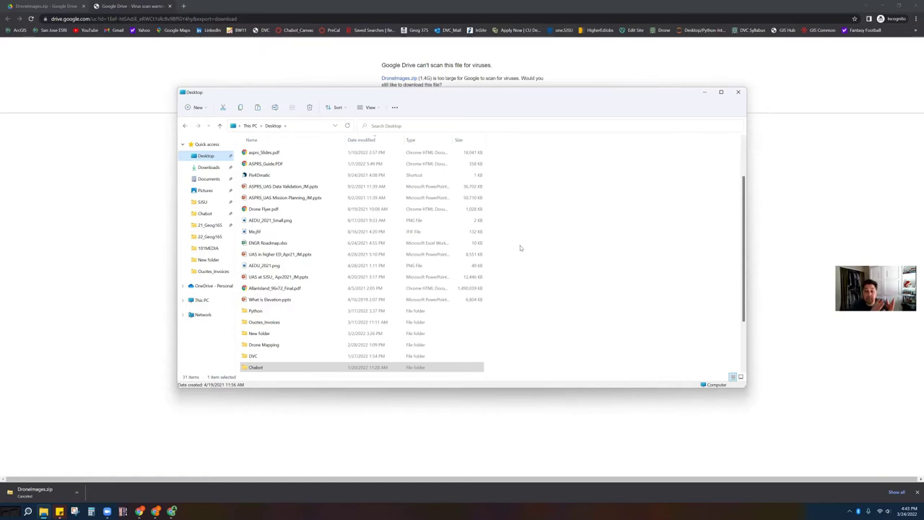
{"action": "left_click", "coordinate": [205, 215]}
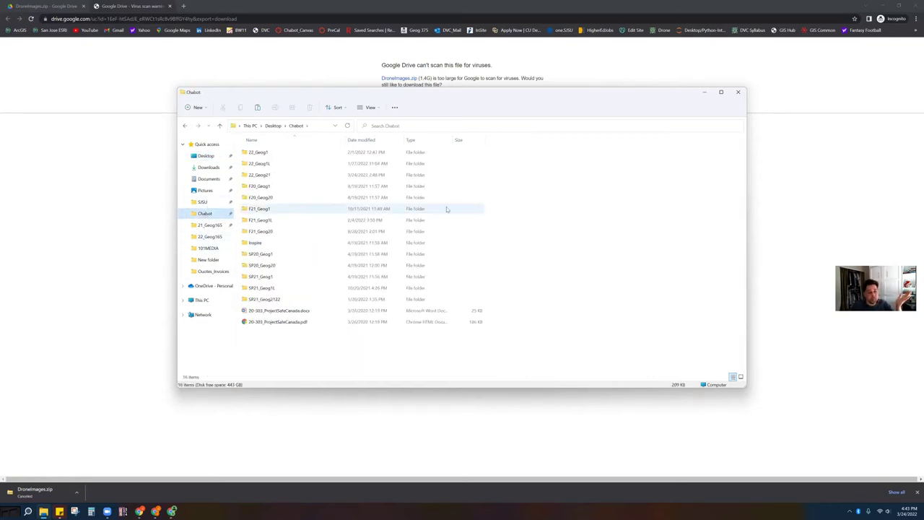
{"action": "double_click", "coordinate": [263, 176]}
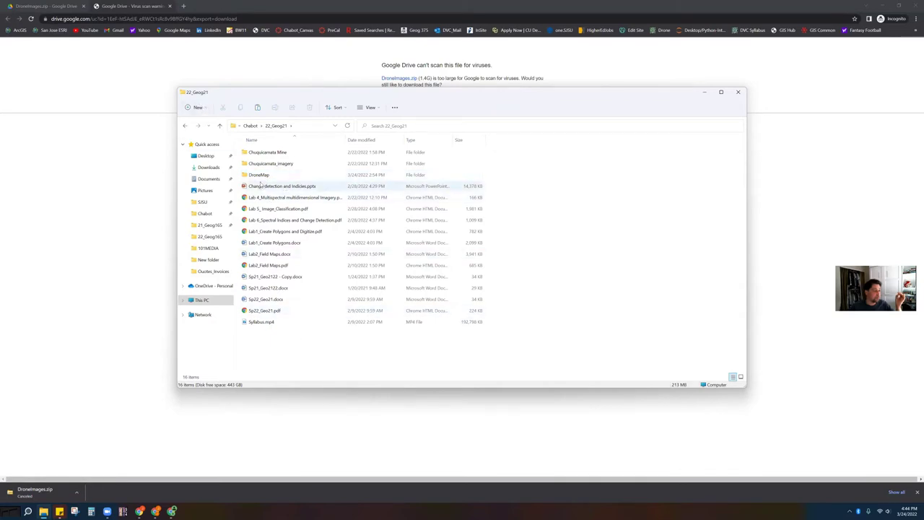
{"action": "left_click", "coordinate": [284, 175]}
{"action": "left_click", "coordinate": [284, 176]}
{"action": "key", "text": "End"}
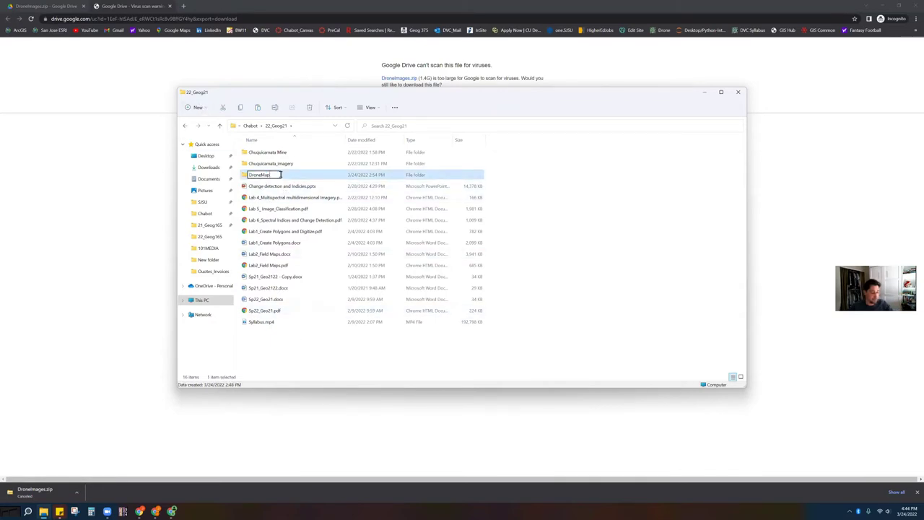
{"action": "type", "text": "1"}
{"action": "left_click", "coordinate": [295, 354]}
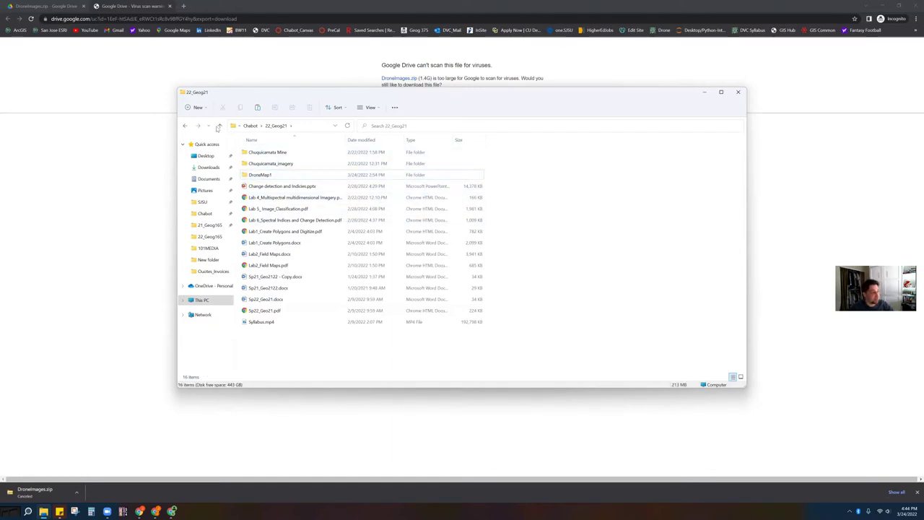
- Create a folder named DroneMap in 22_Geog21 and open it
{"action": "left_click", "coordinate": [197, 108]}
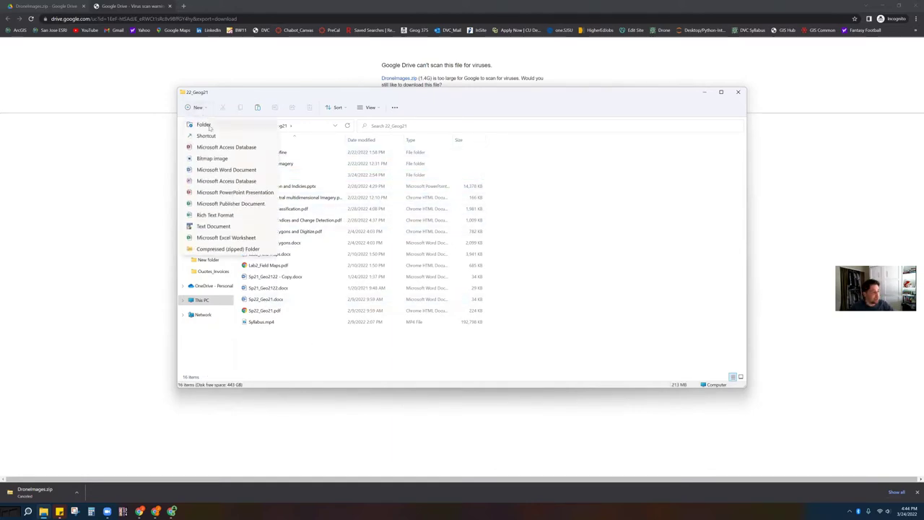
{"action": "left_click", "coordinate": [204, 125]}
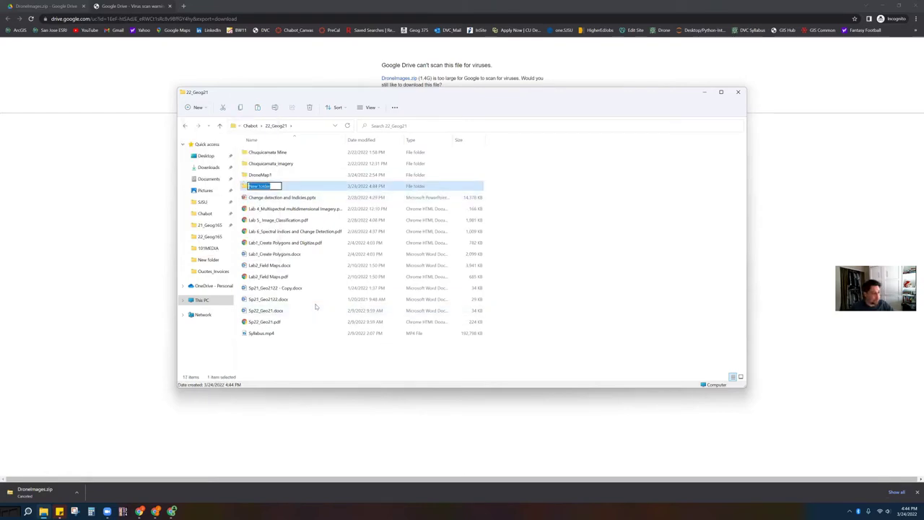
{"action": "type", "text": "Drone"}
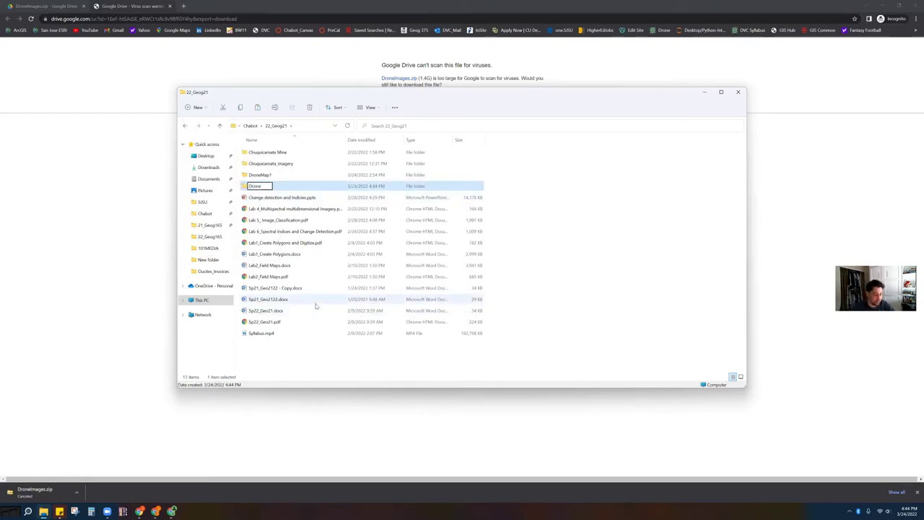
{"action": "type", "text": "Map"}
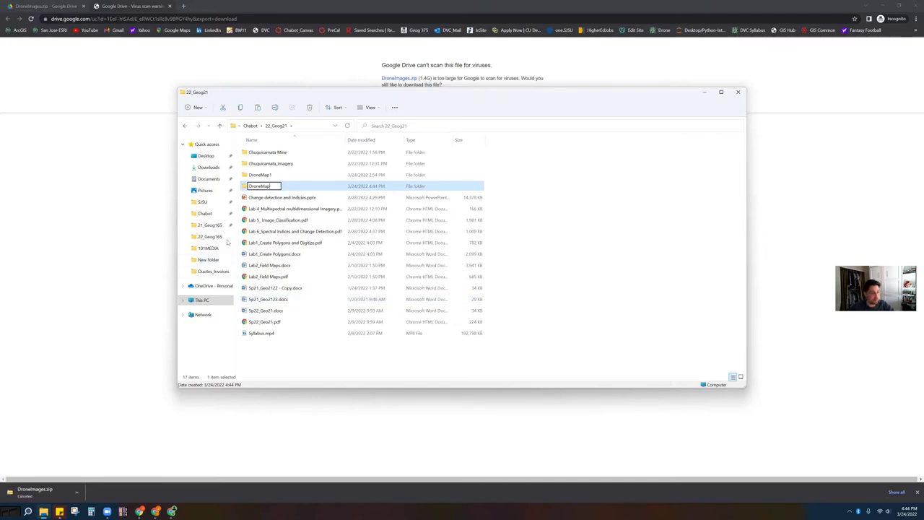
{"action": "left_click", "coordinate": [290, 198]}
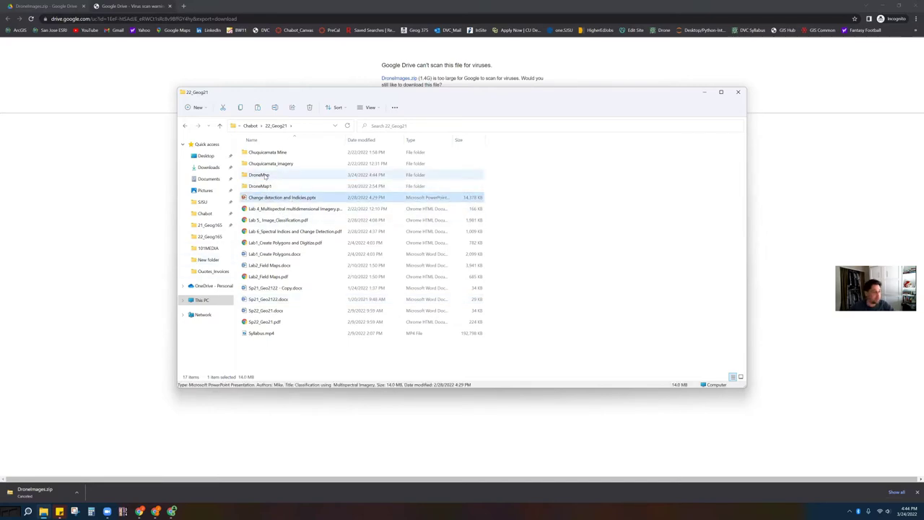
{"action": "double_click", "coordinate": [264, 176]}
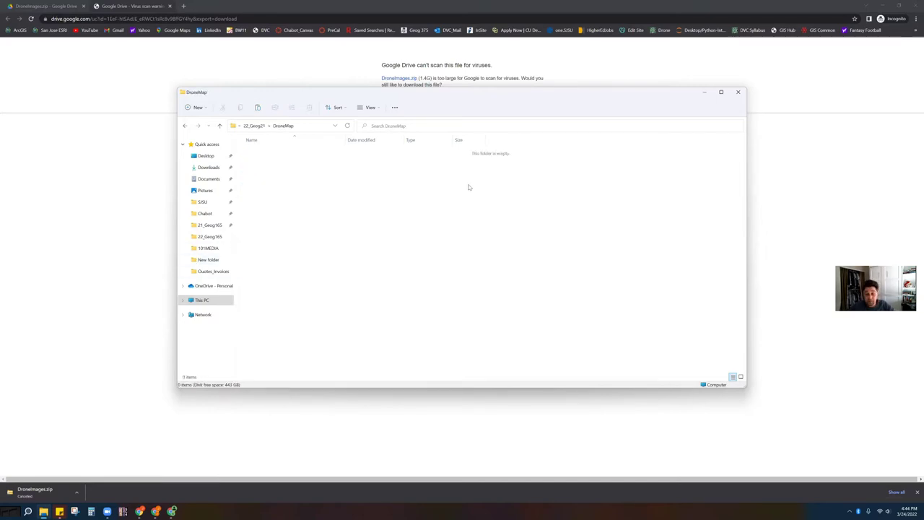
- Try to paste the copied drone images into the empty DroneMap folder, retrying the interrupted copy
{"action": "right_click", "coordinate": [368, 215]}
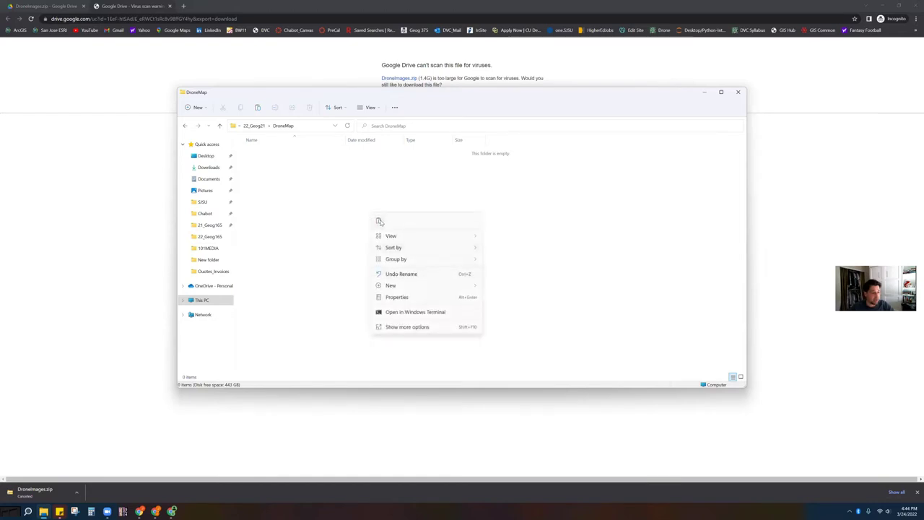
{"action": "left_click", "coordinate": [380, 220]}
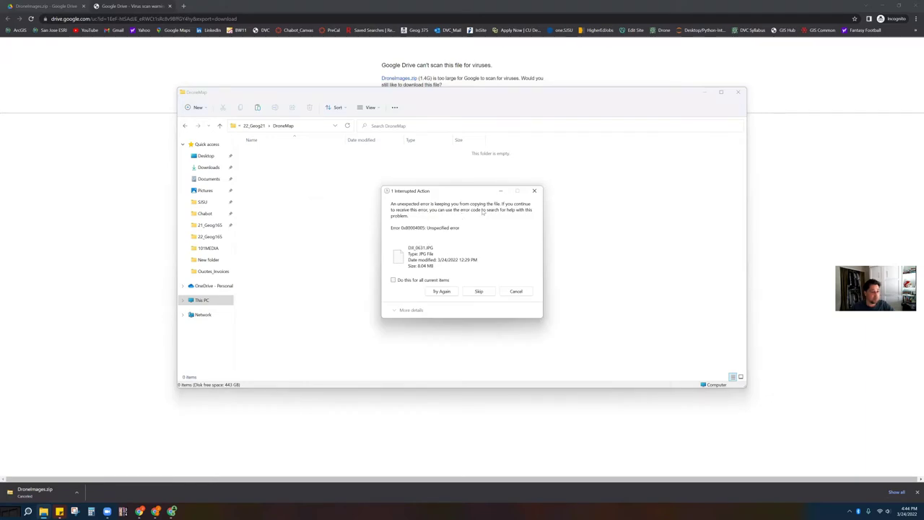
{"action": "left_click", "coordinate": [445, 291]}
{"action": "mouse_move", "coordinate": [60, 510]}
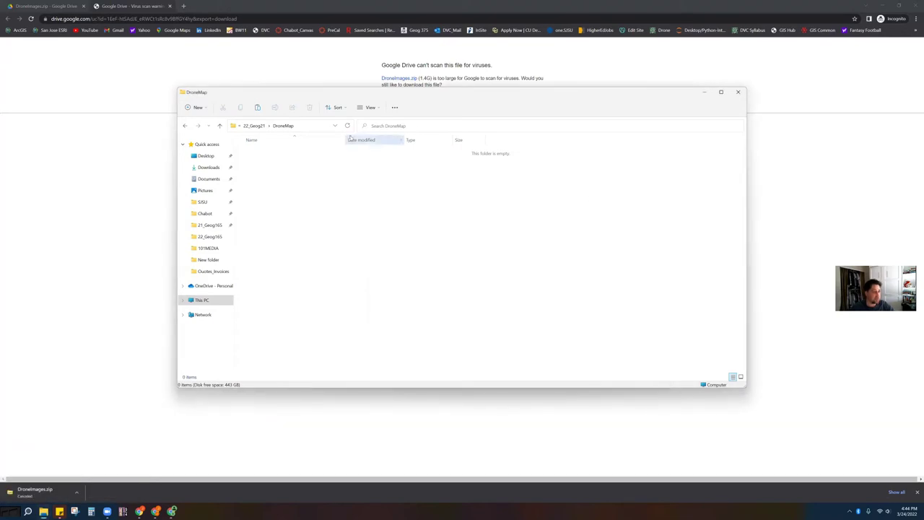
- Open DroneImages.zip inside the DroneMap1 folder of 22_Geog21 and copy all the images it contains
{"action": "left_click", "coordinate": [254, 125]}
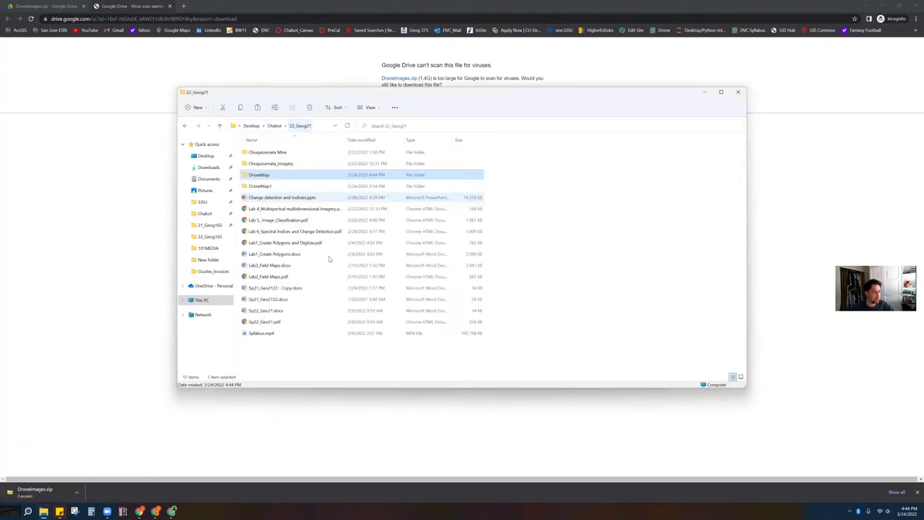
{"action": "double_click", "coordinate": [268, 185]}
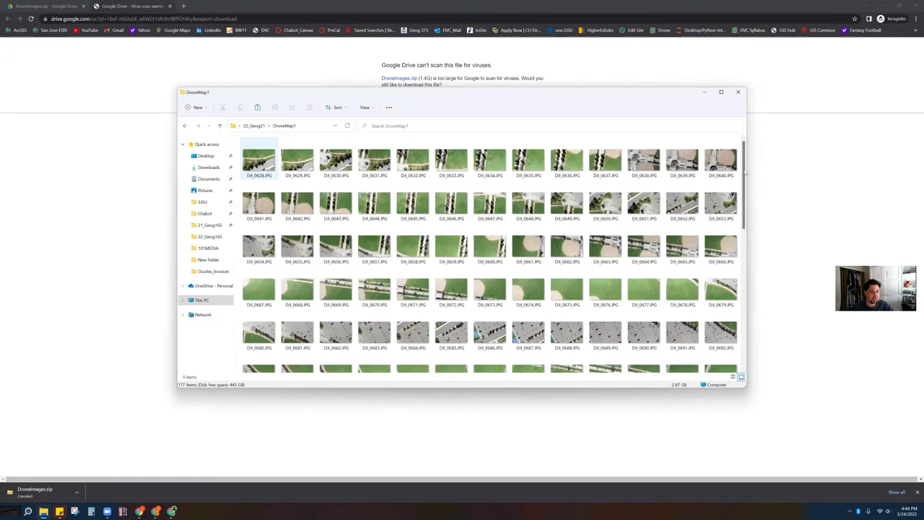
{"action": "scroll", "coordinate": [748, 309], "scroll_direction": "down", "scroll_amount": 1}
{"action": "scroll", "coordinate": [527, 346], "scroll_direction": "down", "scroll_amount": 5}
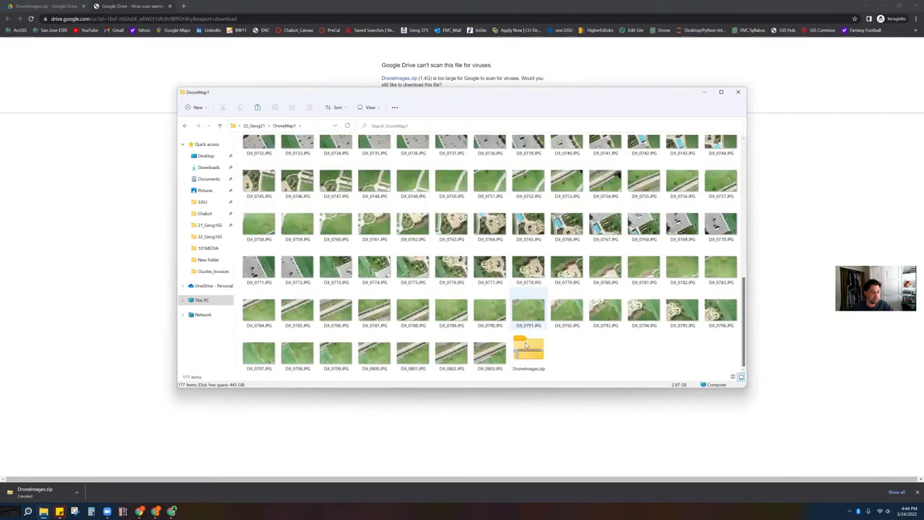
{"action": "double_click", "coordinate": [534, 350]}
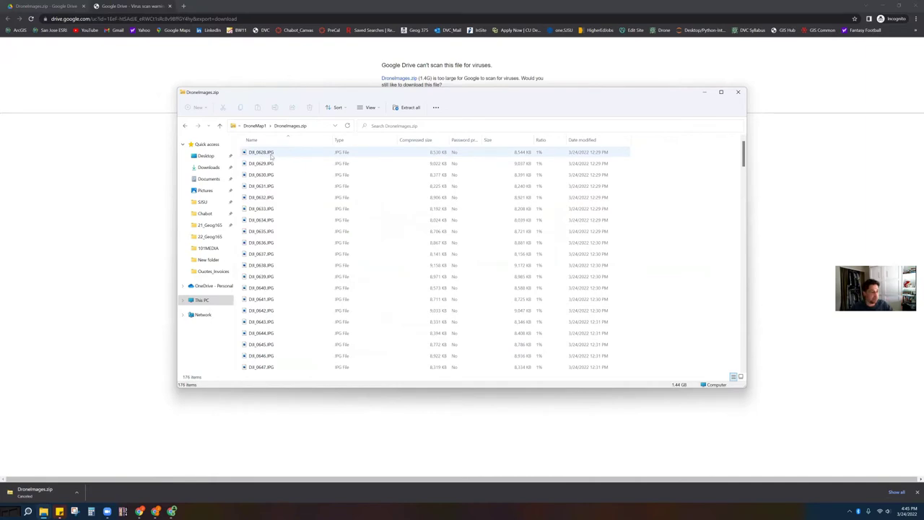
{"action": "key", "text": "ctrl+a"}
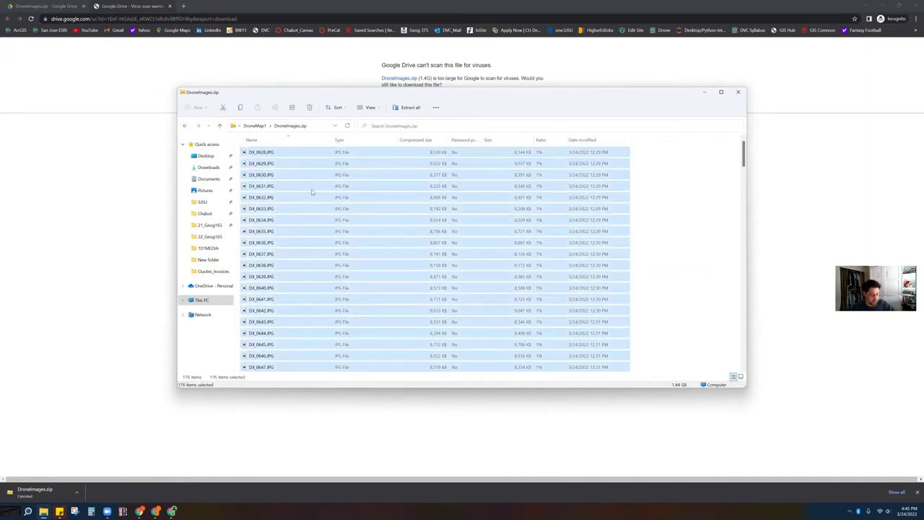
{"action": "right_click", "coordinate": [325, 186]}
{"action": "left_click", "coordinate": [348, 207]}
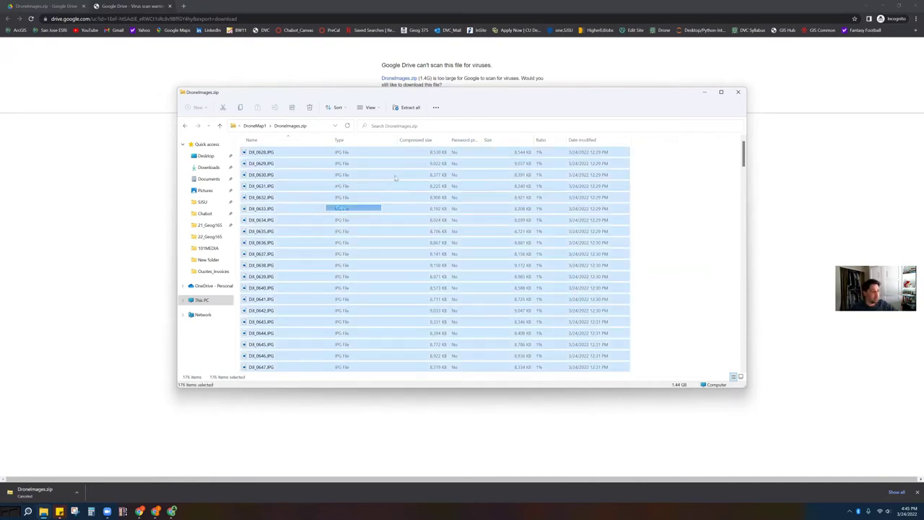
- Paste the copied drone images into the DroneMap folder in 22_Geog21 and dismiss the interrupted copy
{"action": "left_click", "coordinate": [185, 125]}
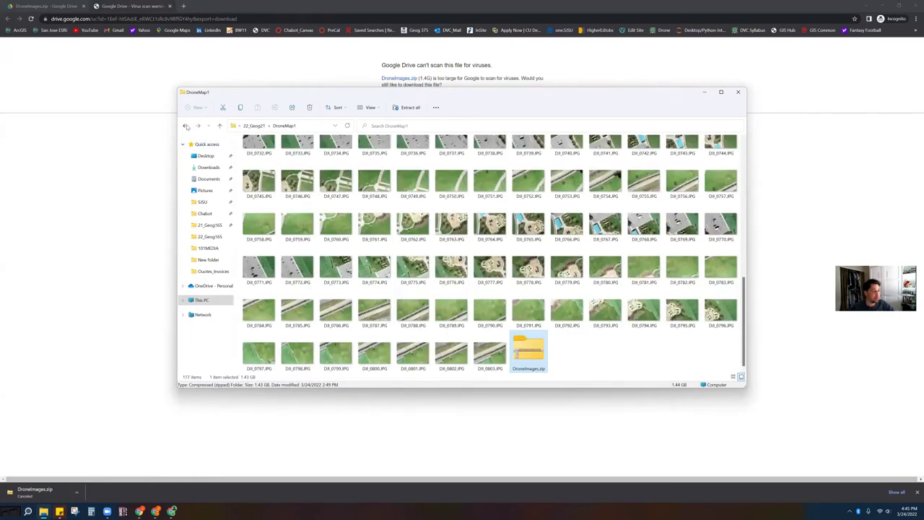
{"action": "key", "text": "alt+Up"}
{"action": "double_click", "coordinate": [269, 177]}
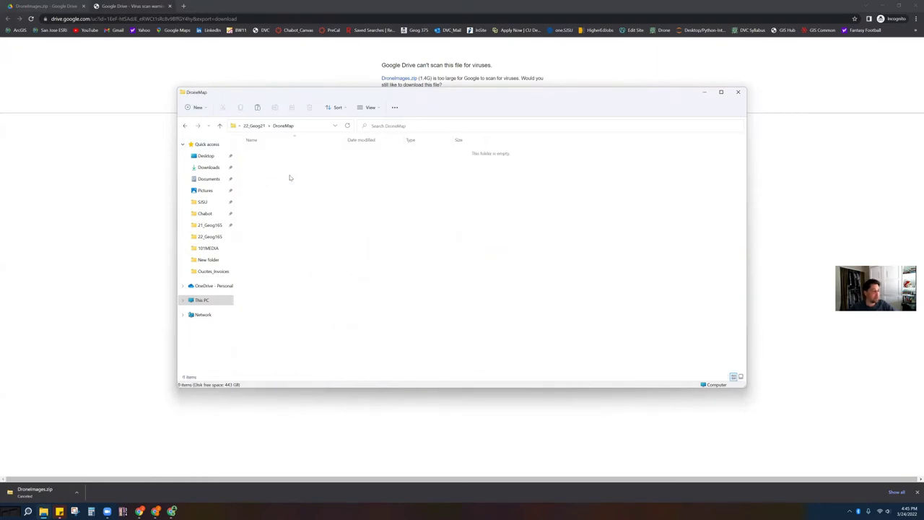
{"action": "right_click", "coordinate": [346, 240]}
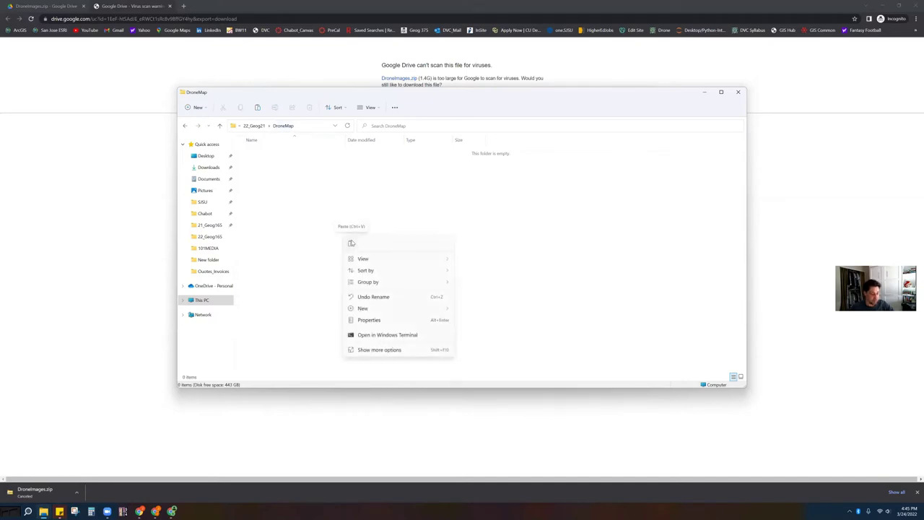
{"action": "left_click", "coordinate": [351, 242]}
{"action": "left_click", "coordinate": [351, 245]}
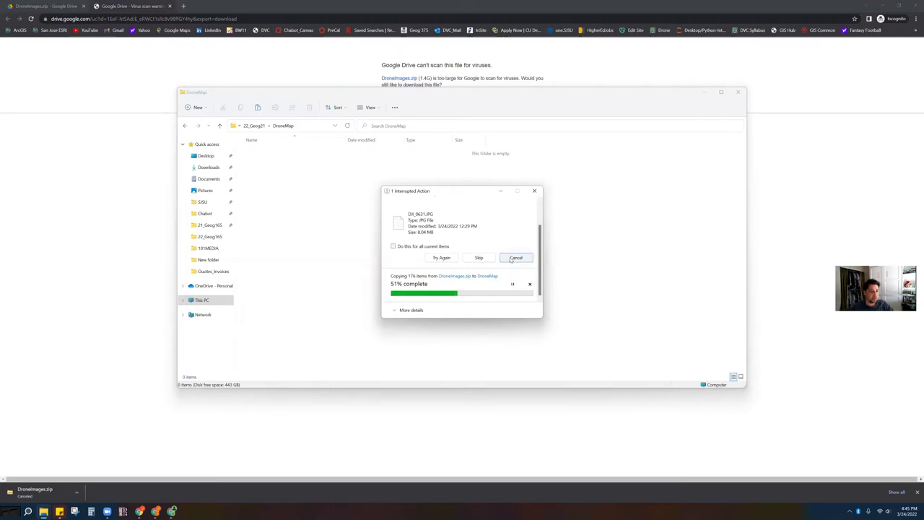
{"action": "scroll", "coordinate": [527, 244], "scroll_direction": "up", "scroll_amount": 1}
{"action": "left_click", "coordinate": [515, 292]}
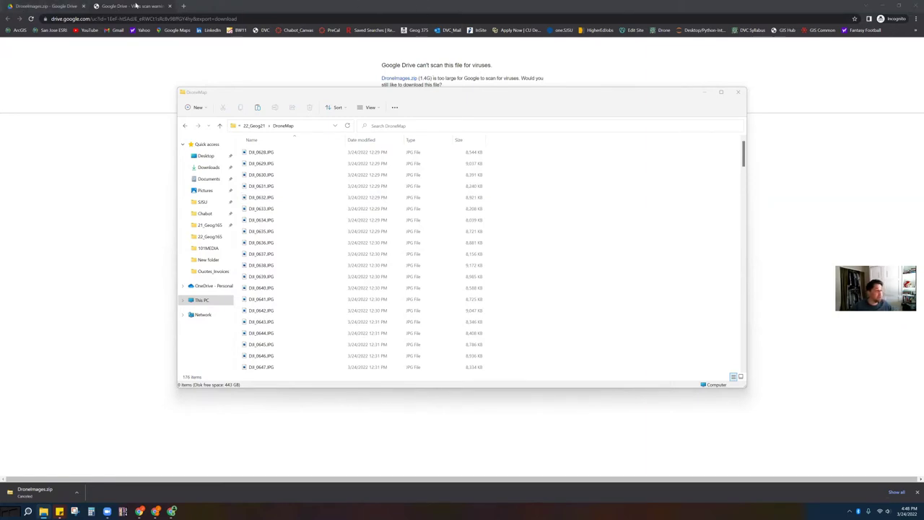
- Close the Google Drive download window and switch to the PIX4Dcloud drive in the other browser window
{"action": "left_click", "coordinate": [810, 3]}
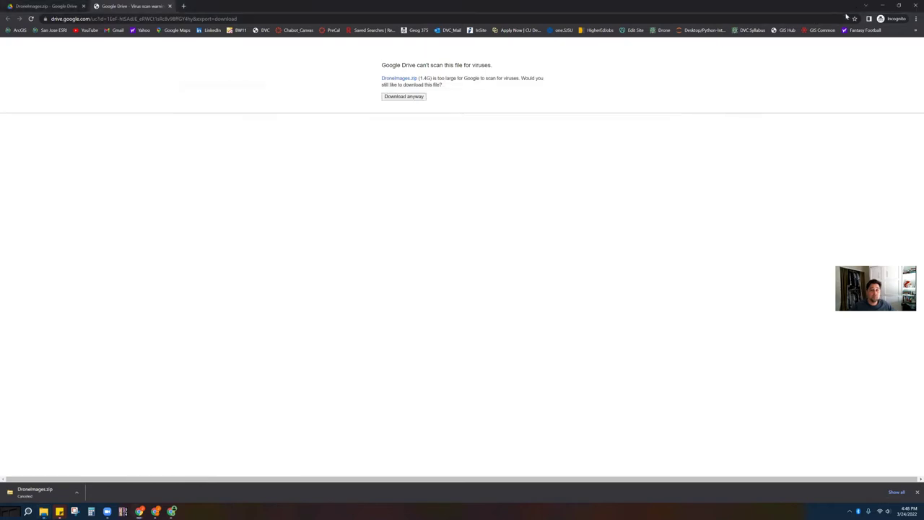
{"action": "left_click", "coordinate": [914, 6]}
{"action": "key", "text": "alt+Tab"}
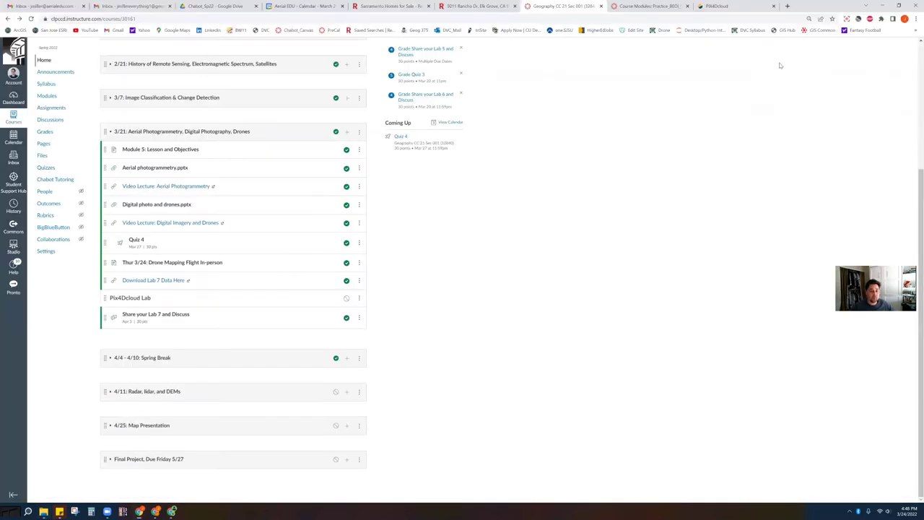
{"action": "left_click", "coordinate": [729, 5]}
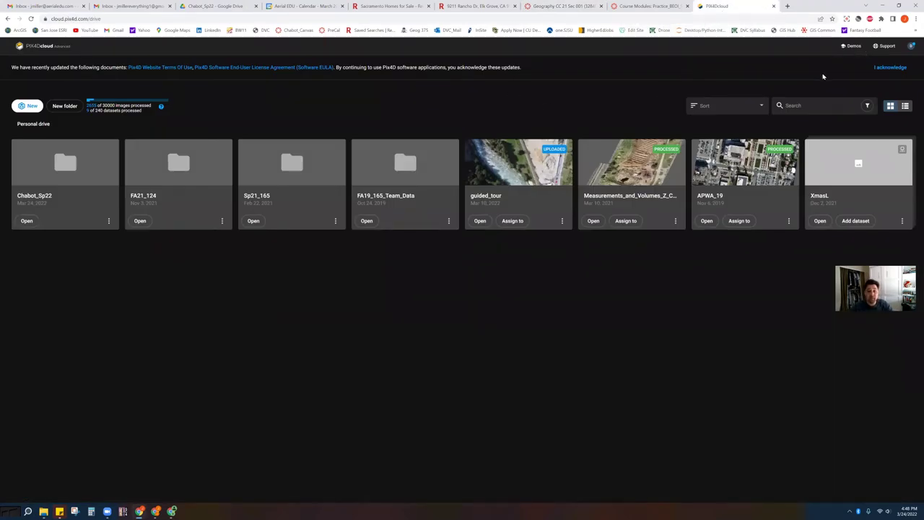
- Create a new site named Chabot_Sp22 in the personal drive
{"action": "left_click", "coordinate": [31, 108]}
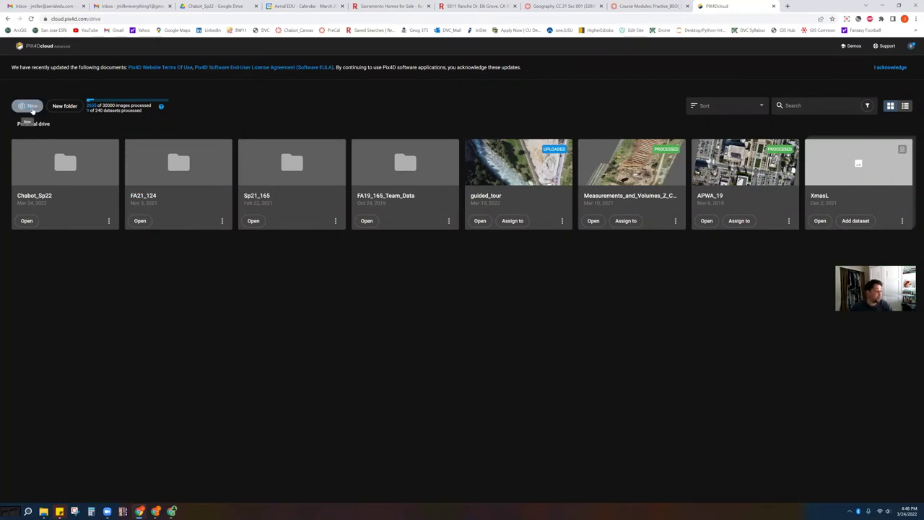
{"action": "left_click", "coordinate": [33, 108]}
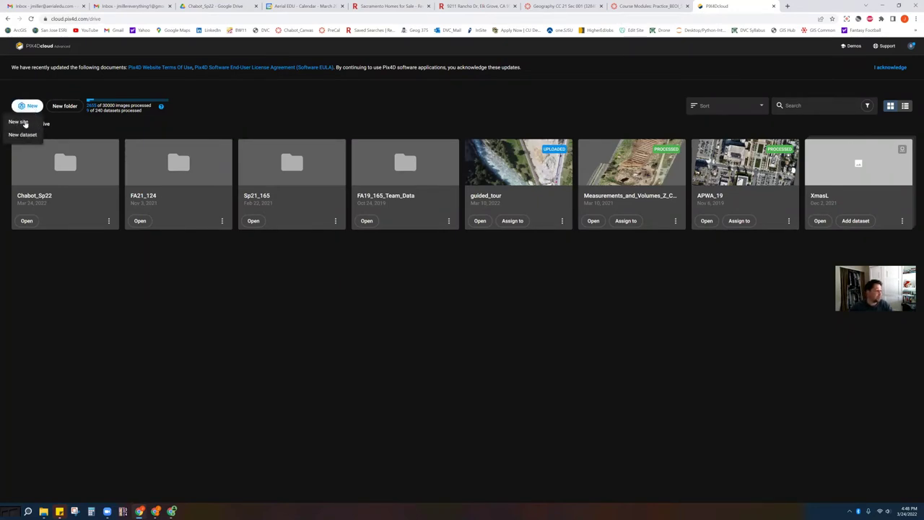
{"action": "left_click", "coordinate": [25, 123]}
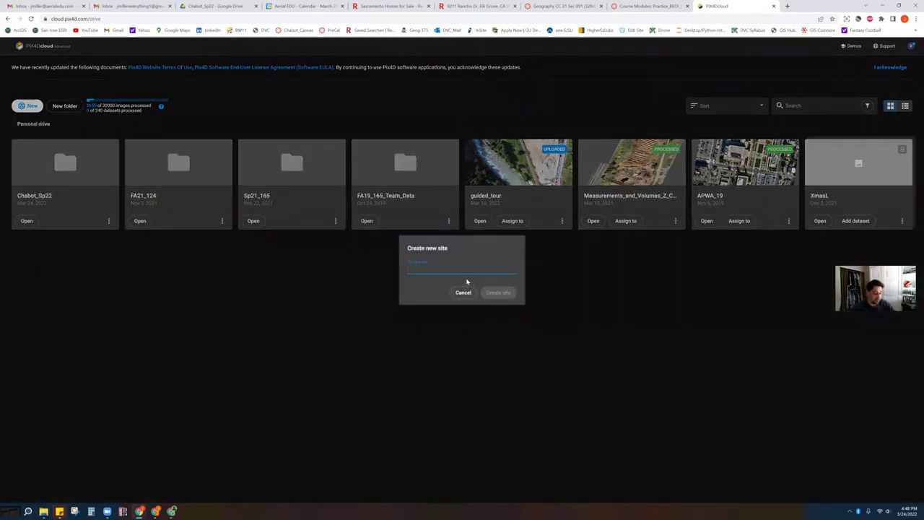
{"action": "type", "text": "Chabot_S"}
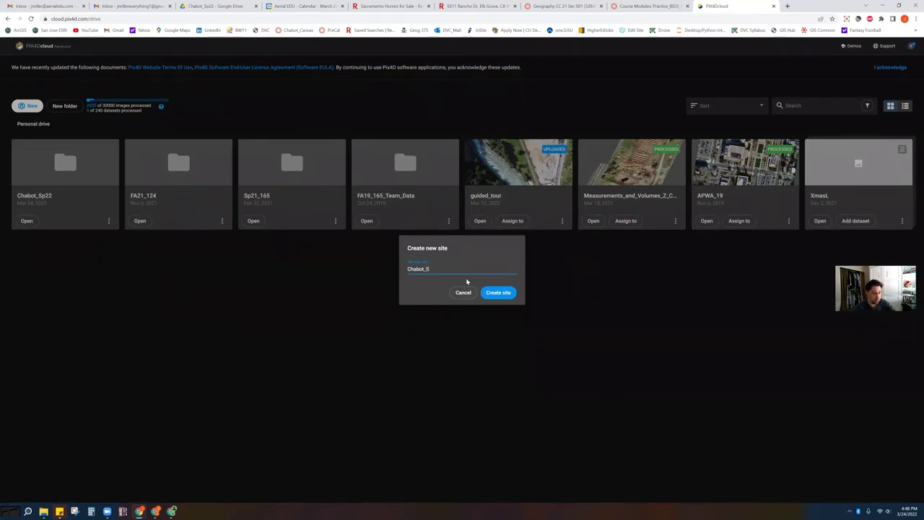
{"action": "type", "text": "p22"}
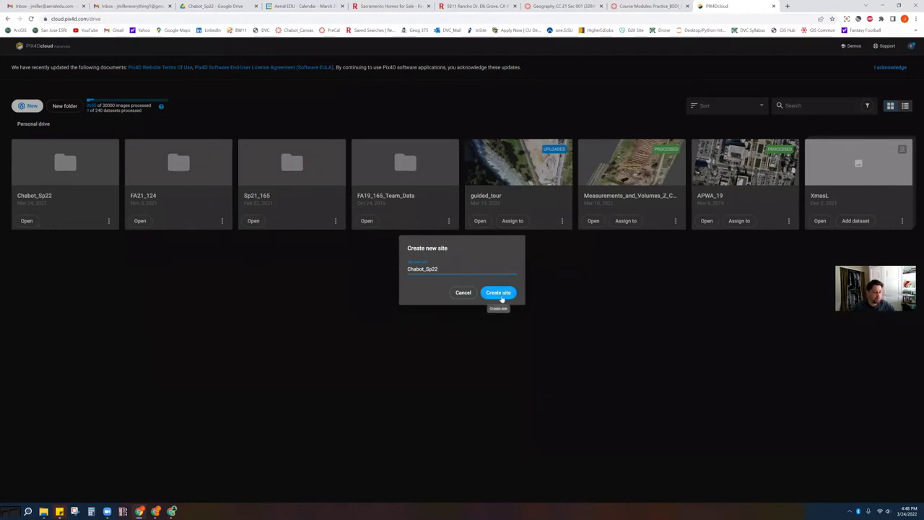
{"action": "left_click", "coordinate": [498, 292]}
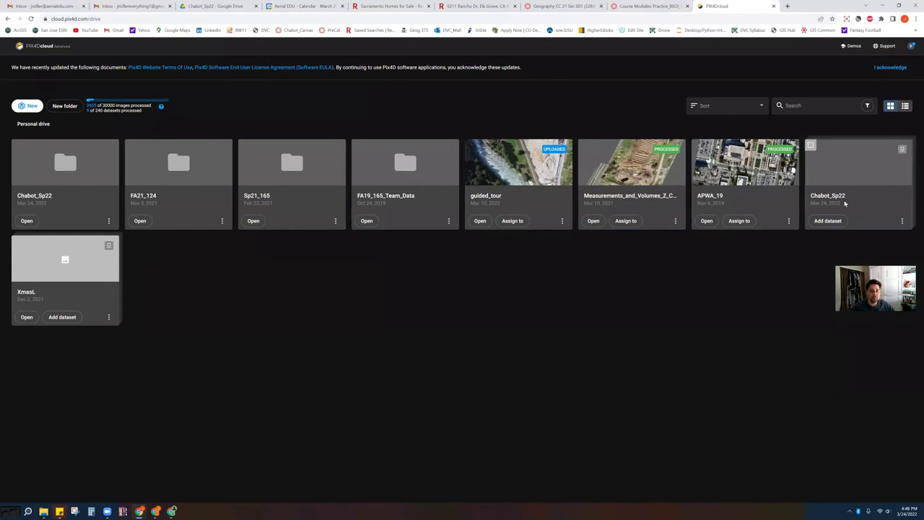
- Open the existing Chabot_Sp22 folder in the personal drive
{"action": "left_click", "coordinate": [29, 220]}
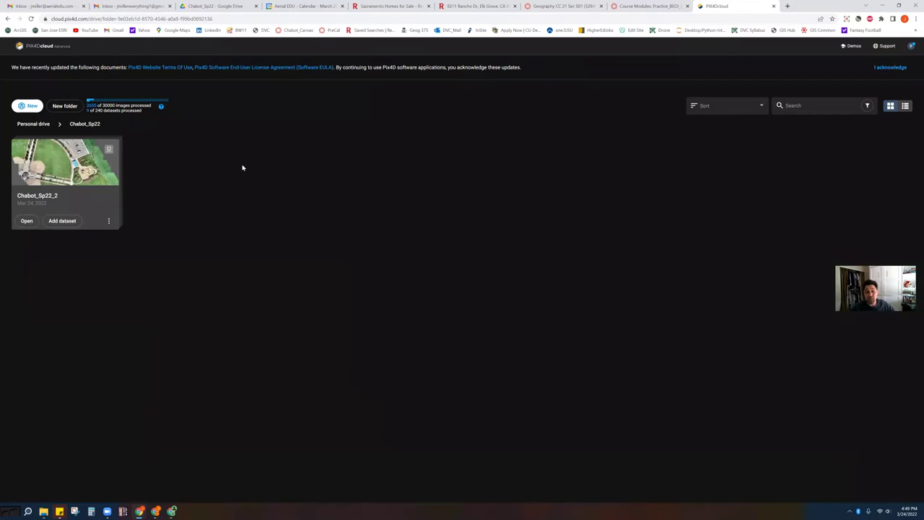
{"action": "left_click", "coordinate": [29, 107]}
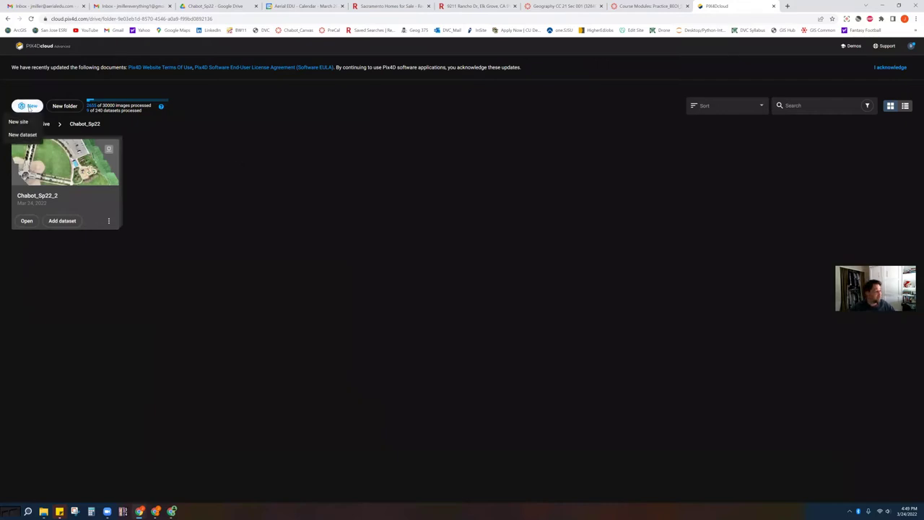
{"action": "left_click", "coordinate": [156, 186]}
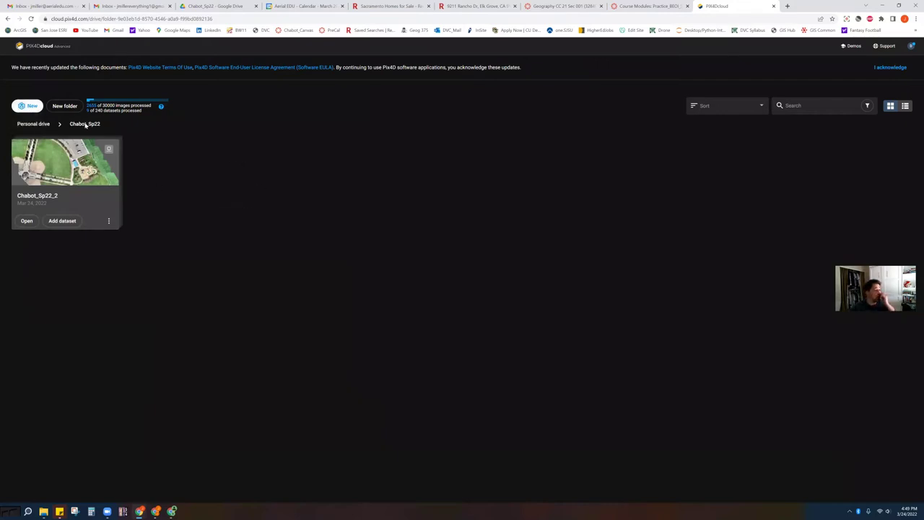
{"action": "key", "text": "alt+Left"}
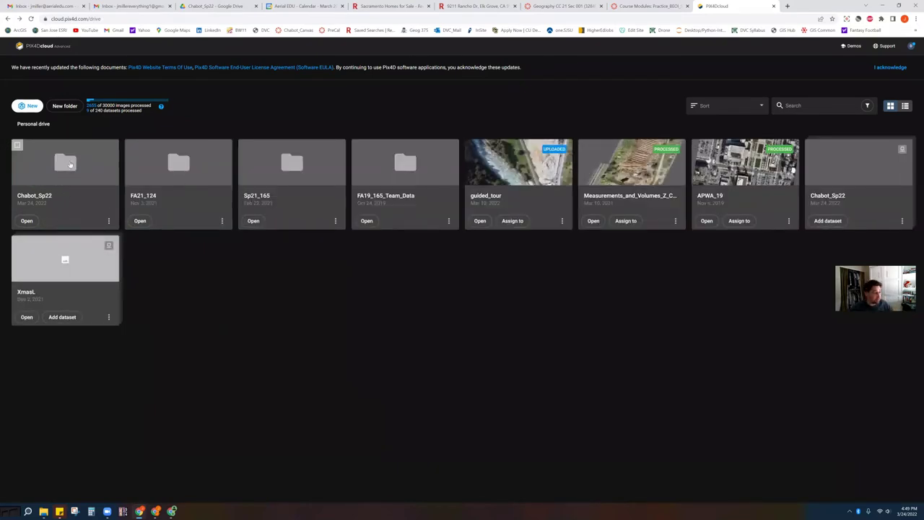
{"action": "double_click", "coordinate": [70, 160]}
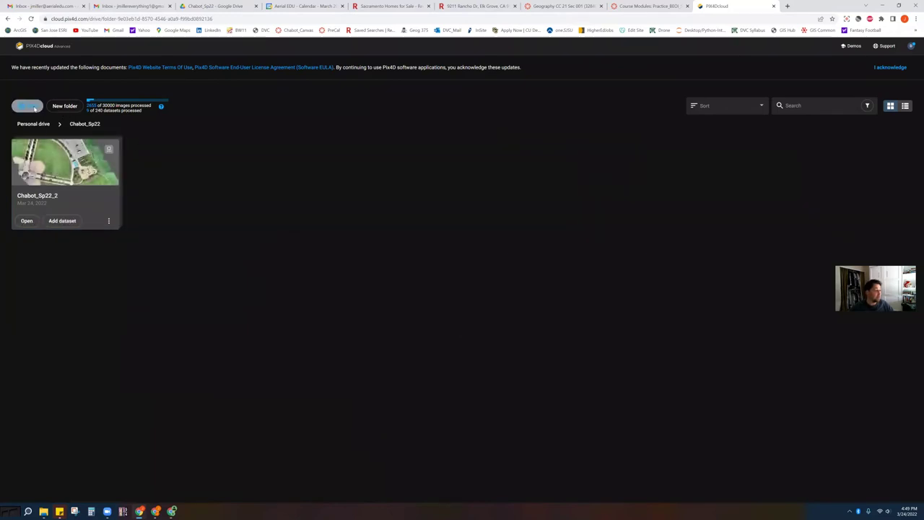
{"action": "left_click", "coordinate": [28, 105]}
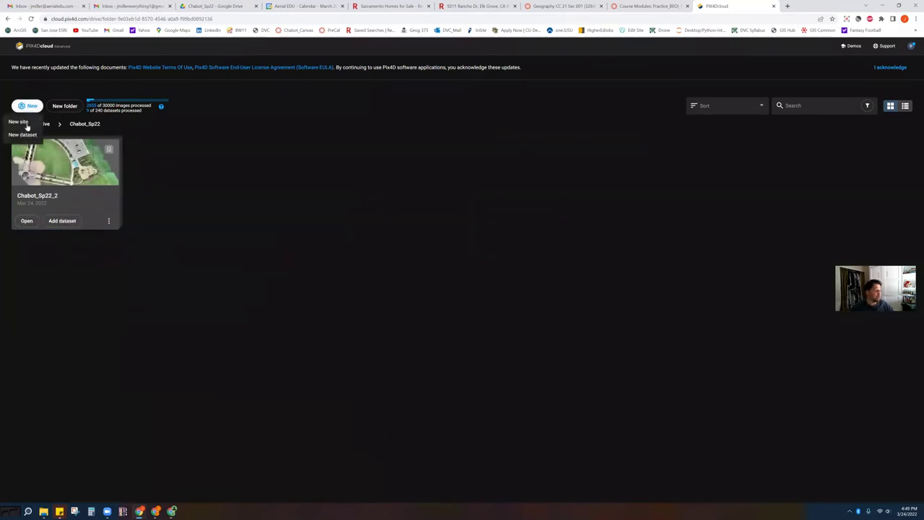
{"action": "left_click", "coordinate": [26, 122]}
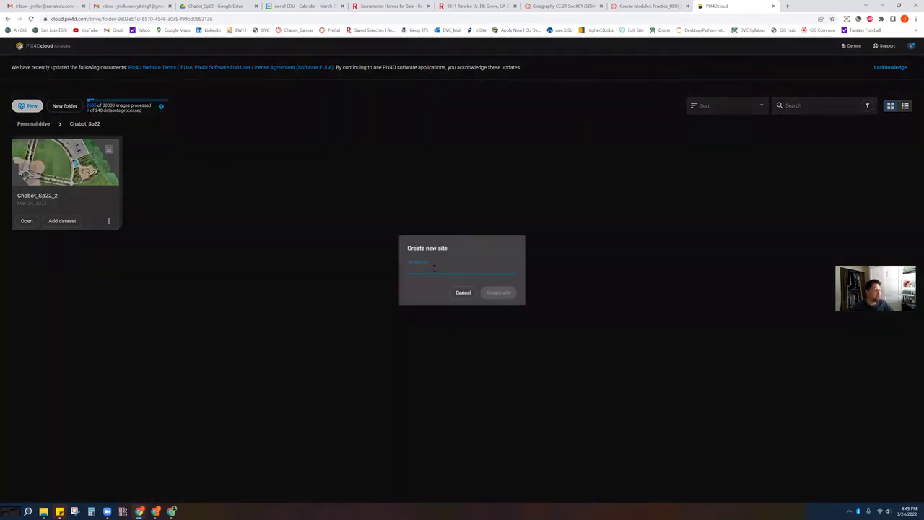
{"action": "left_click", "coordinate": [463, 292]}
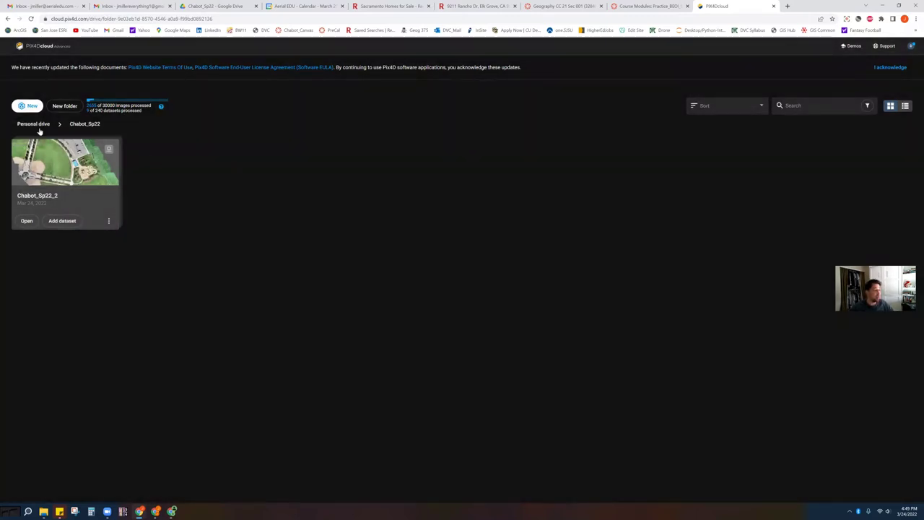
- Start a new dataset for image processing, assign it to the Chabot_Sp22 site and continue to image selection
{"action": "left_click", "coordinate": [29, 106]}
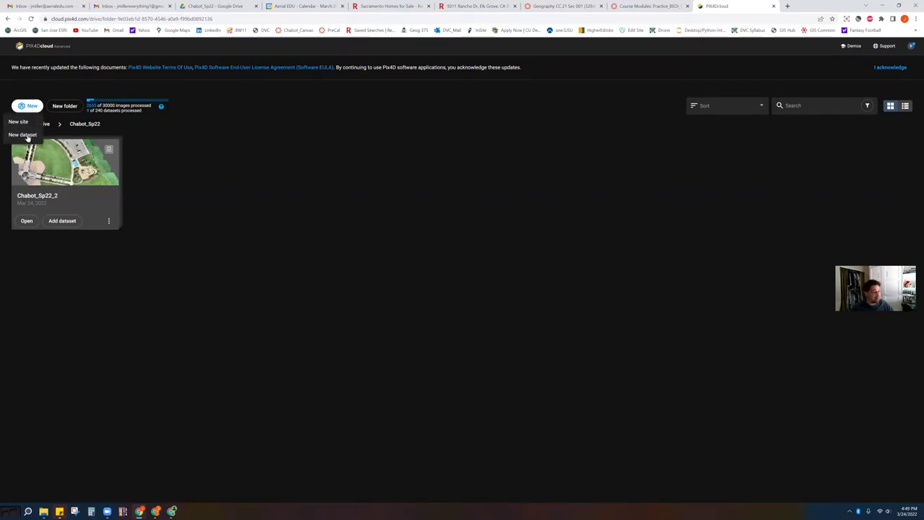
{"action": "left_click", "coordinate": [23, 135]}
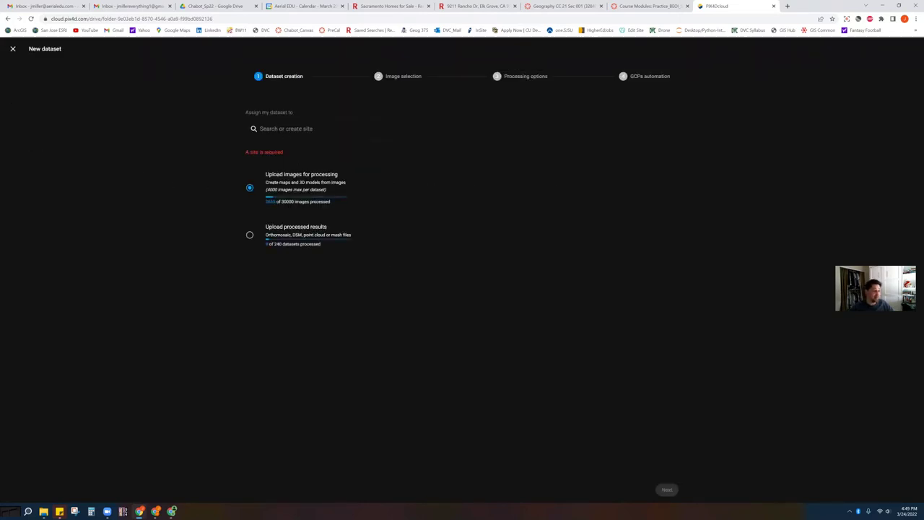
{"action": "left_click", "coordinate": [301, 132]}
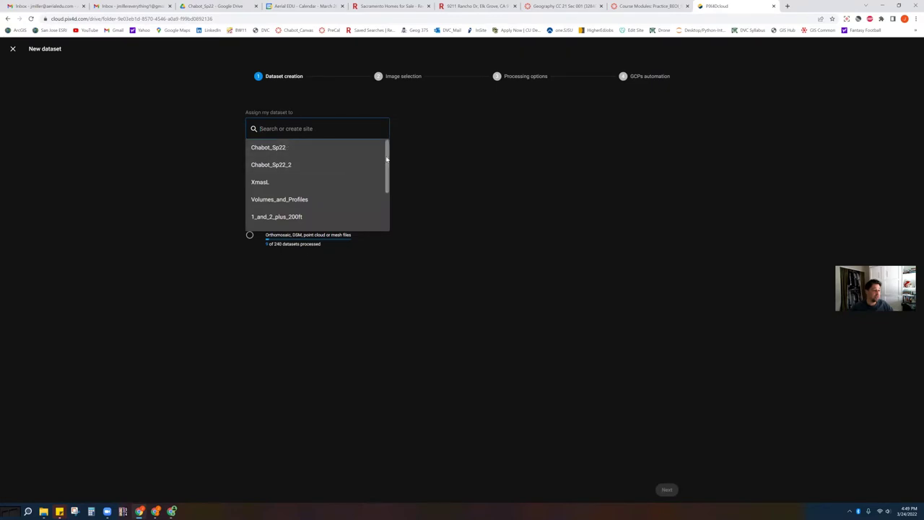
{"action": "left_click_drag", "start_coordinate": [387, 159], "coordinate": [384, 141]}
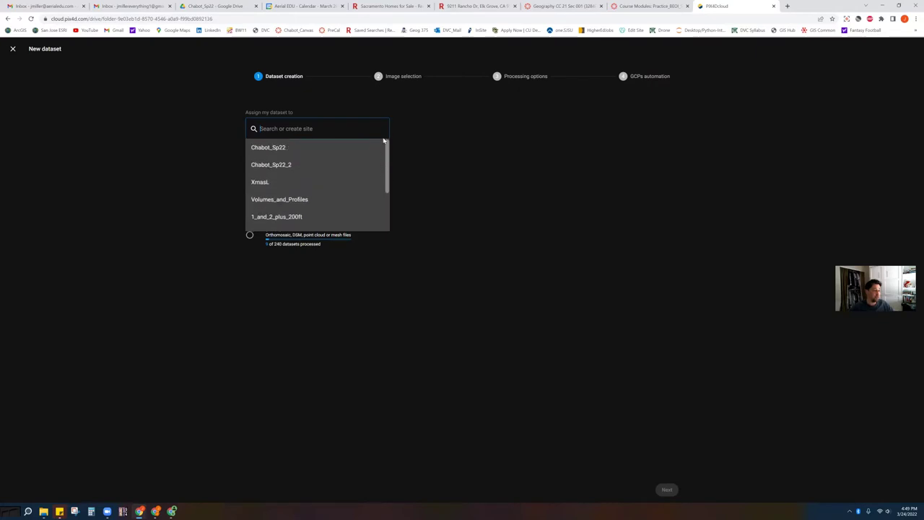
{"action": "left_click", "coordinate": [274, 148]}
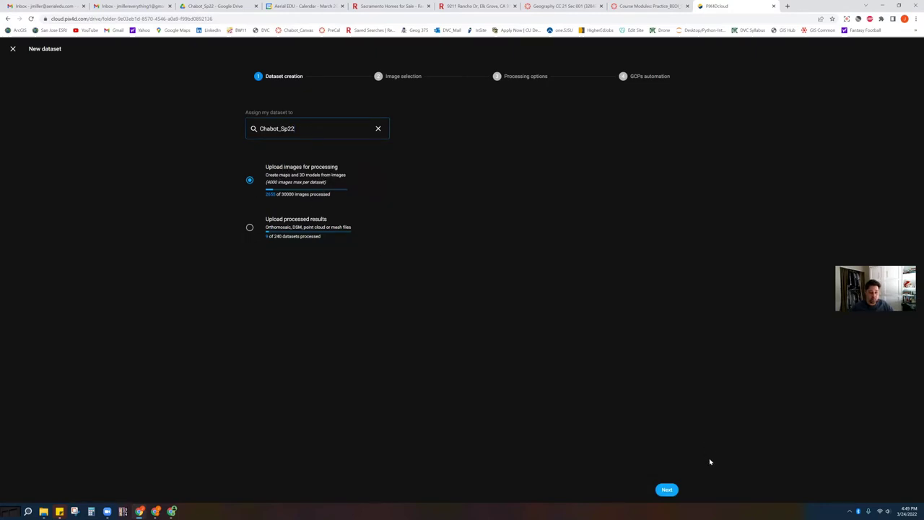
{"action": "left_click", "coordinate": [666, 490]}
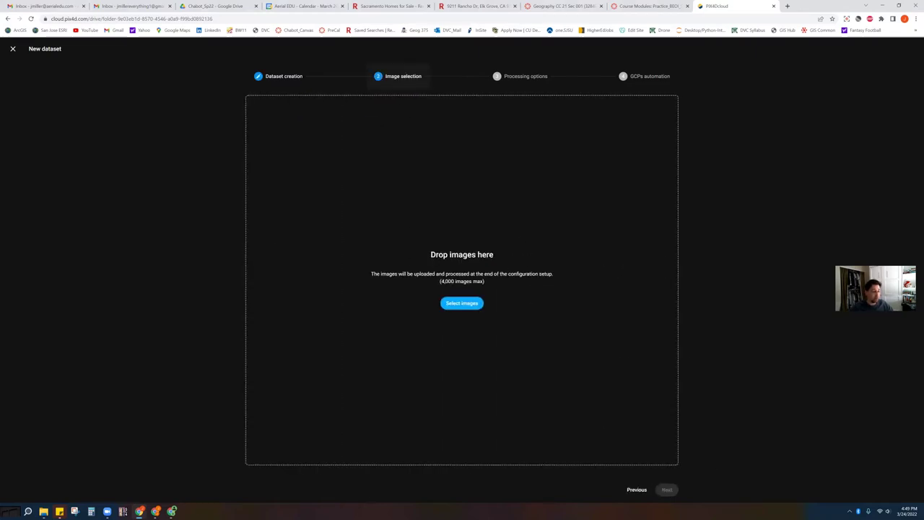
- Add all the drone images from the DroneMap folder in 22_Geog21 to the new dataset
{"action": "mouse_move", "coordinate": [43, 511]}
{"action": "left_click", "coordinate": [44, 511]}
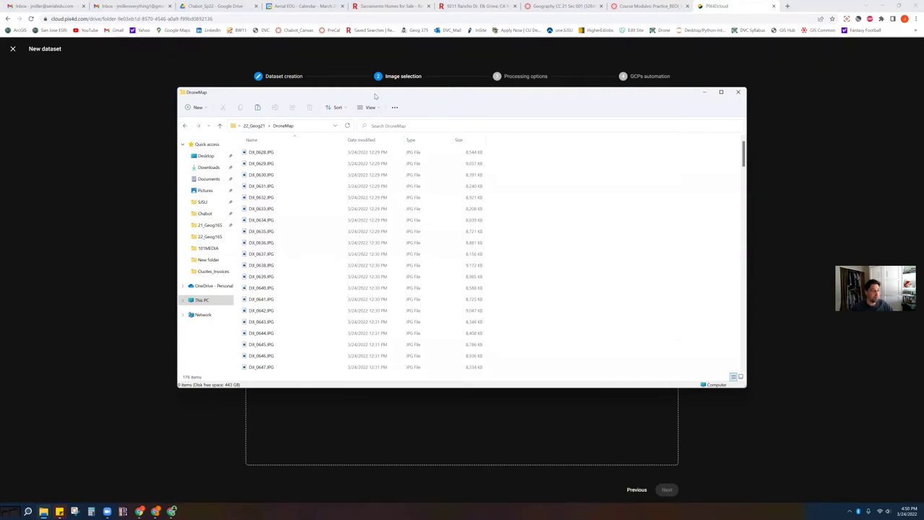
{"action": "left_click_drag", "start_coordinate": [381, 94], "coordinate": [238, 37]}
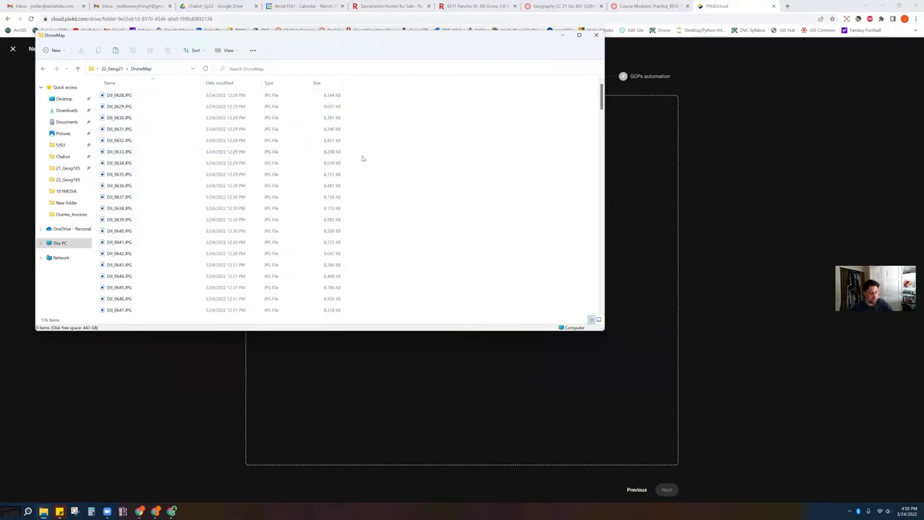
{"action": "left_click", "coordinate": [155, 108]}
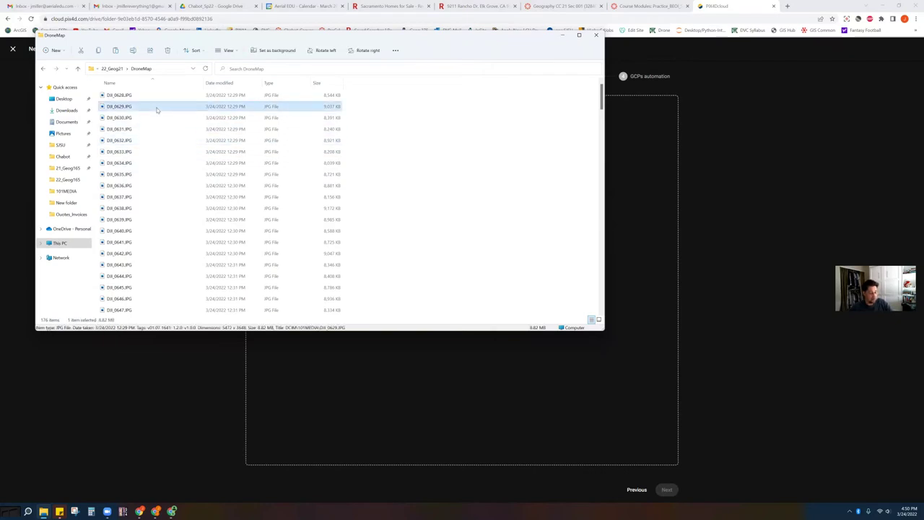
{"action": "key", "text": "ctrl+a"}
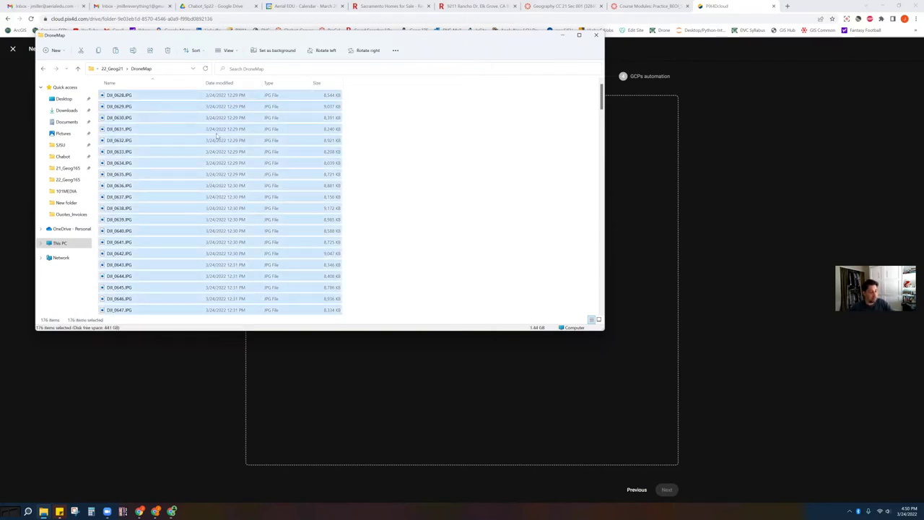
{"action": "left_click_drag", "start_coordinate": [199, 142], "coordinate": [163, 167]}
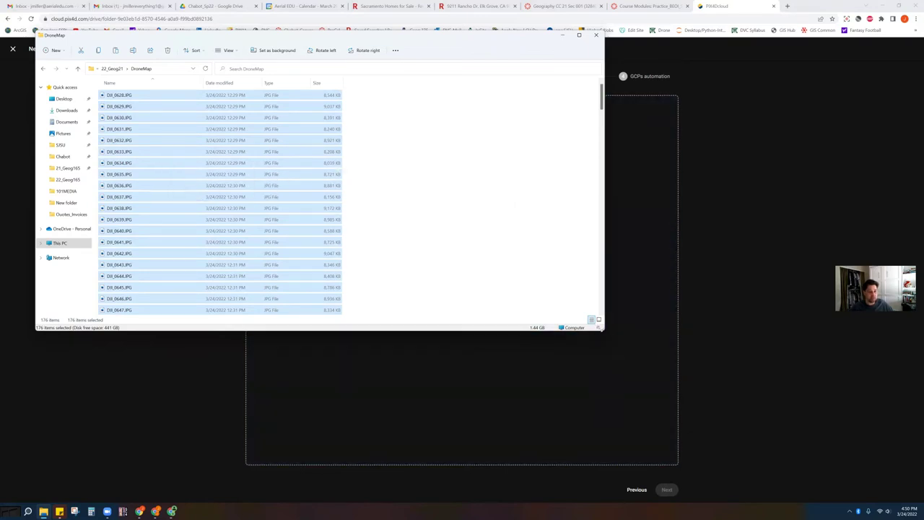
{"action": "left_click_drag", "start_coordinate": [603, 331], "coordinate": [244, 258]}
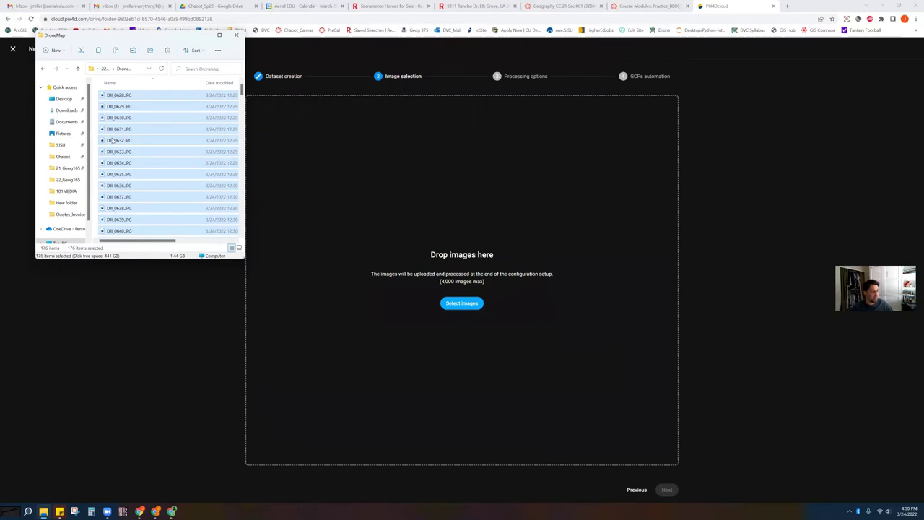
{"action": "left_click_drag", "start_coordinate": [173, 123], "coordinate": [518, 258]}
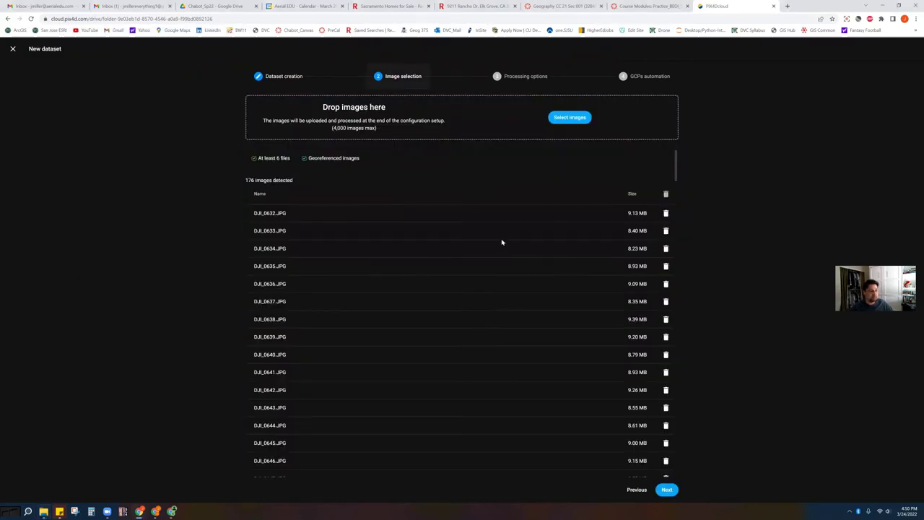
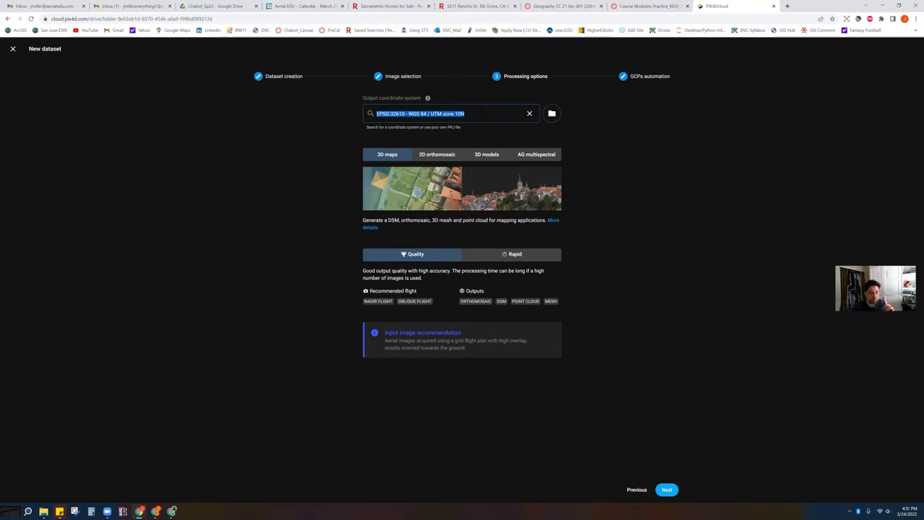
- Set the output coordinate system to EPSG:2227 - NAD83 / California zone 3 (ftUS) and start processing without ground control points
{"action": "type", "text": "2227"}
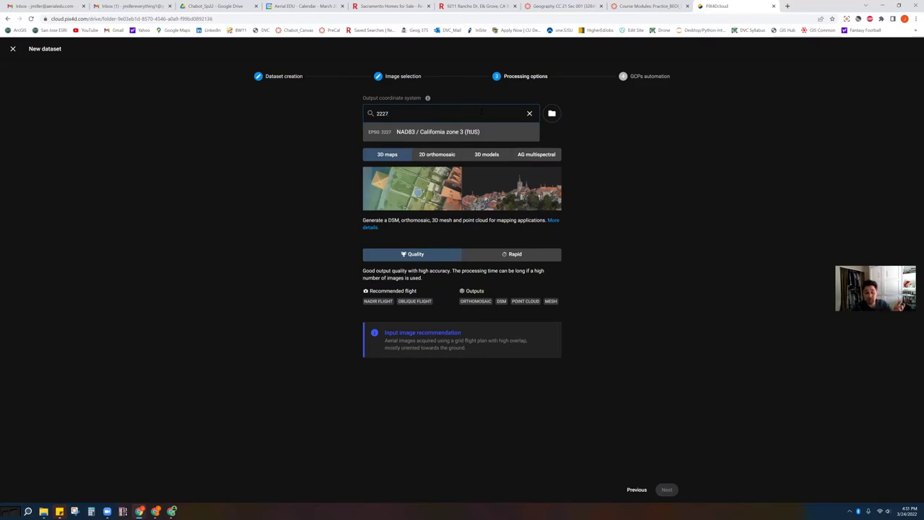
{"action": "left_click", "coordinate": [445, 134]}
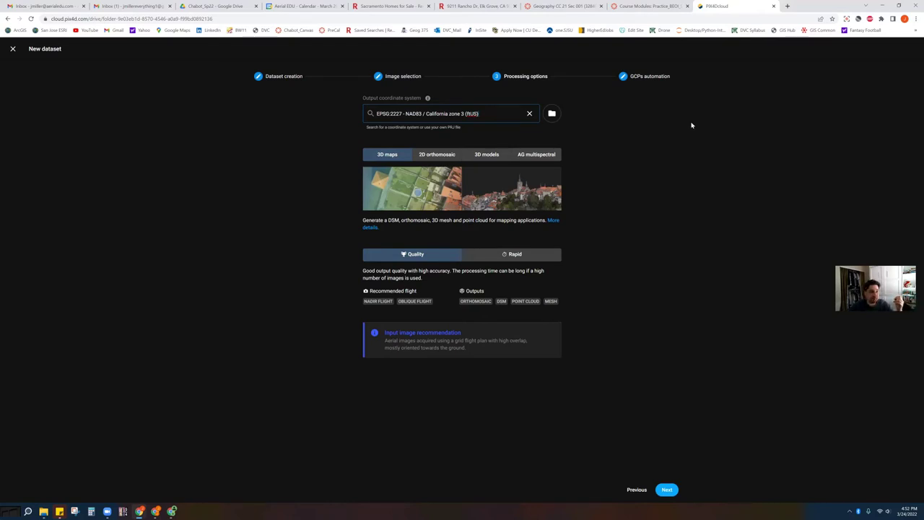
{"action": "left_click", "coordinate": [668, 491]}
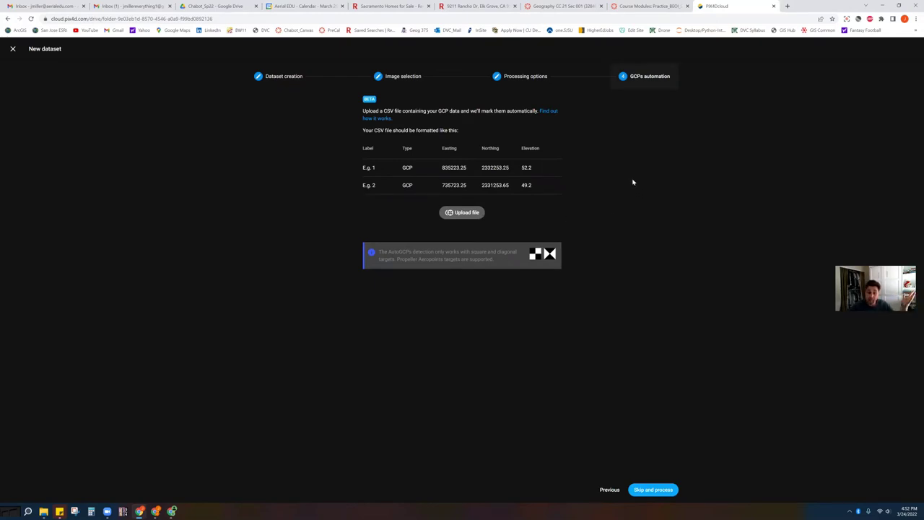
{"action": "left_click", "coordinate": [654, 490]}
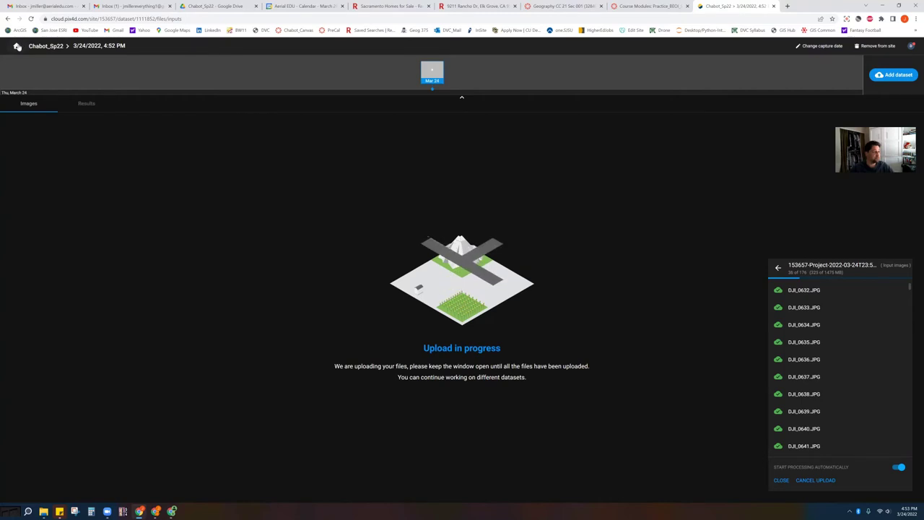
- Return to the personal drive and open the processed Chabot_Sp22_2 map in the Chabot_Sp22 folder
{"action": "left_click", "coordinate": [19, 45]}
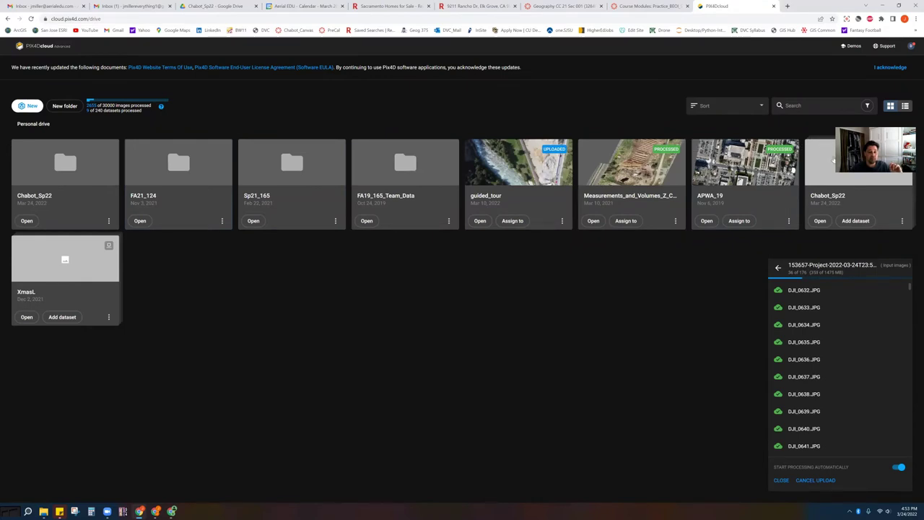
{"action": "left_click", "coordinate": [63, 172]}
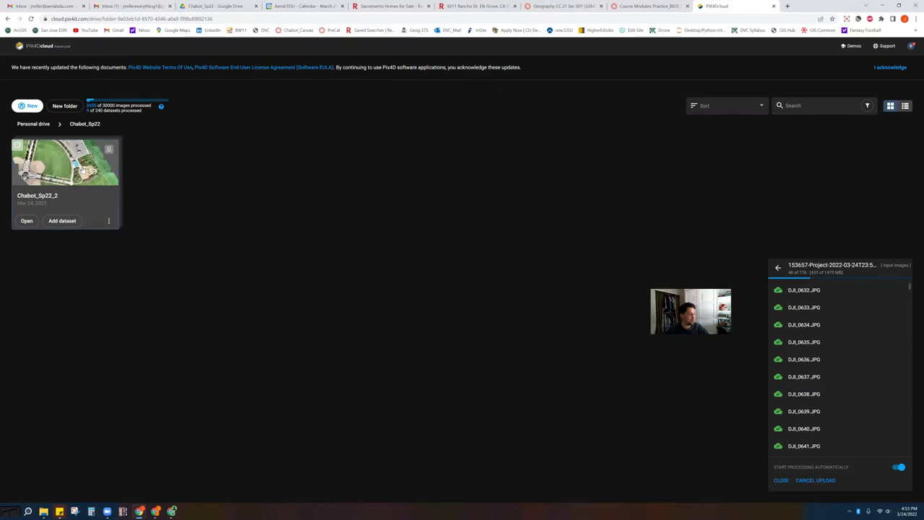
{"action": "left_click", "coordinate": [65, 162]}
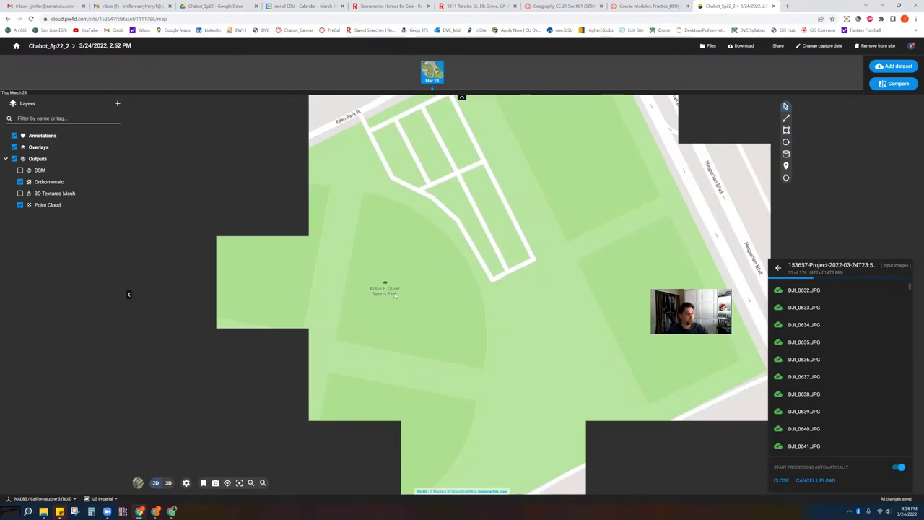
{"action": "scroll", "coordinate": [454, 276], "scroll_direction": "down", "scroll_amount": 3}
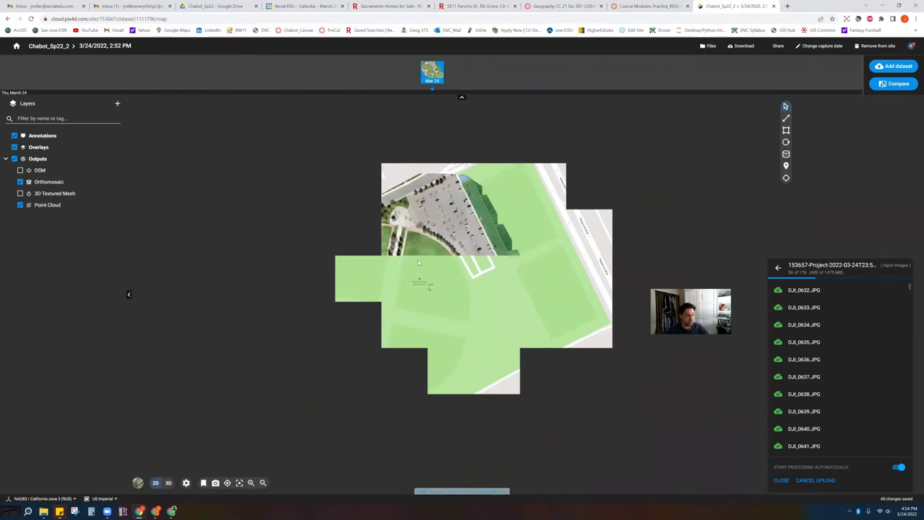
{"action": "scroll", "coordinate": [419, 262], "scroll_direction": "up", "scroll_amount": 4}
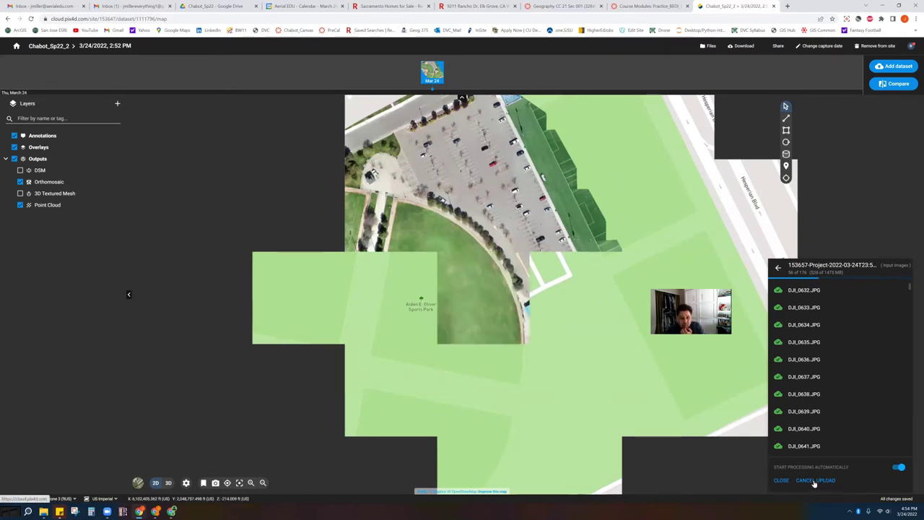
- Cancel the running image upload and close the uploads list
{"action": "left_click", "coordinate": [813, 481]}
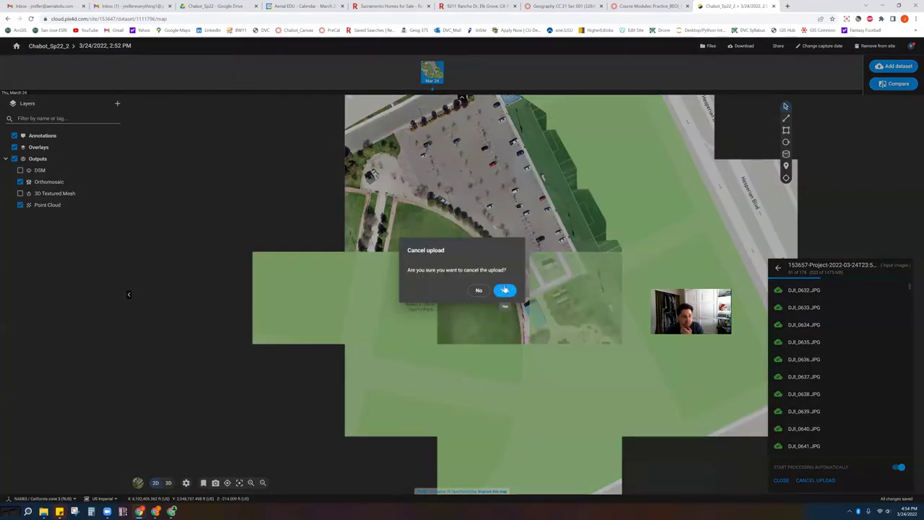
{"action": "left_click", "coordinate": [505, 290]}
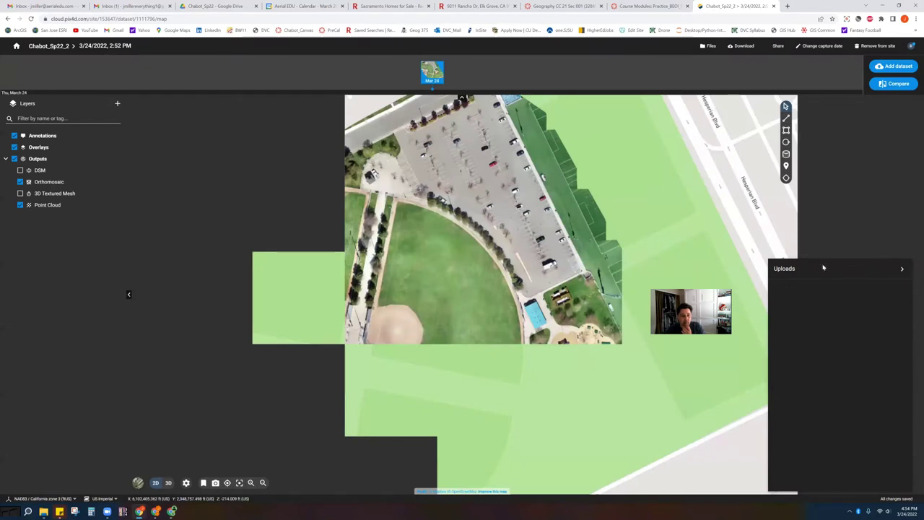
{"action": "left_click", "coordinate": [901, 268]}
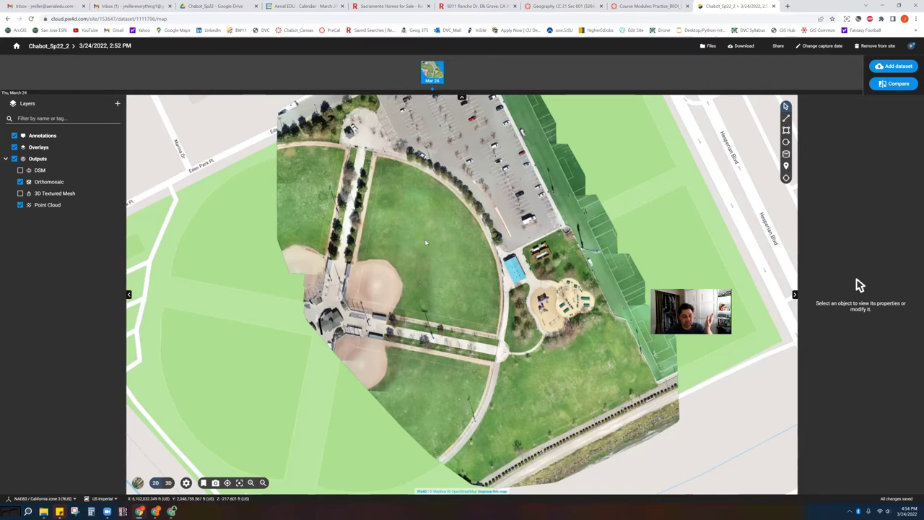
- Toggle the Orthomosaic layer off and on repeatedly to compare it with the base map beneath
{"action": "scroll", "coordinate": [480, 249], "scroll_direction": "down", "scroll_amount": 1}
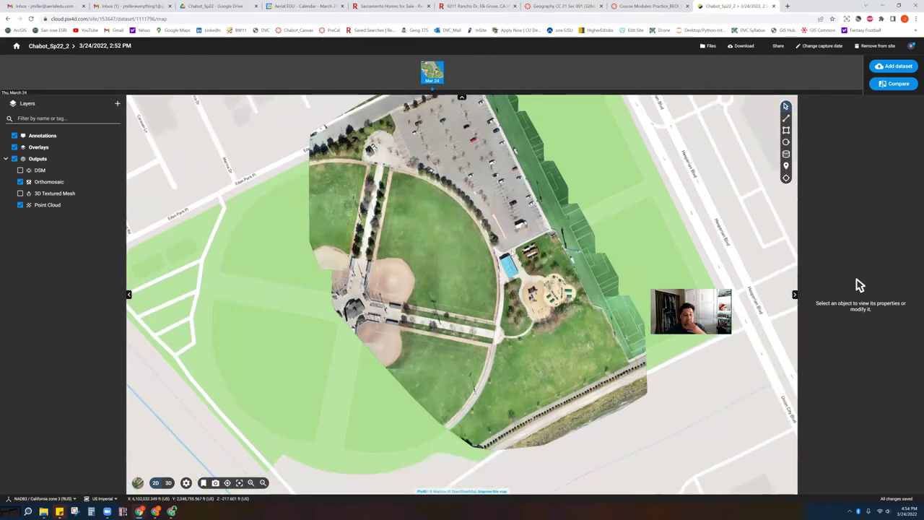
{"action": "scroll", "coordinate": [479, 248], "scroll_direction": "down", "scroll_amount": 1}
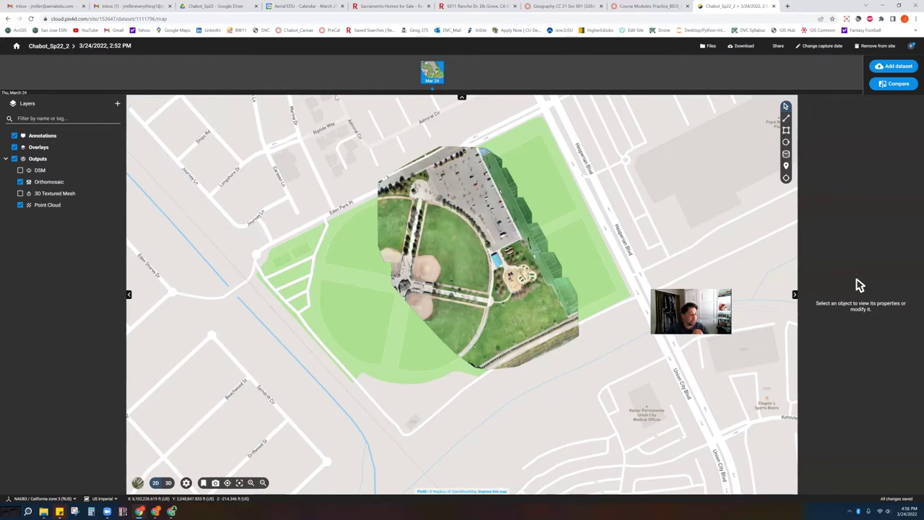
{"action": "left_click", "coordinate": [21, 182]}
{"action": "left_click", "coordinate": [21, 182]}
{"action": "left_click", "coordinate": [21, 182]}
{"action": "left_click", "coordinate": [21, 182]}
{"action": "left_click", "coordinate": [21, 182]}
{"action": "left_click", "coordinate": [21, 182]}
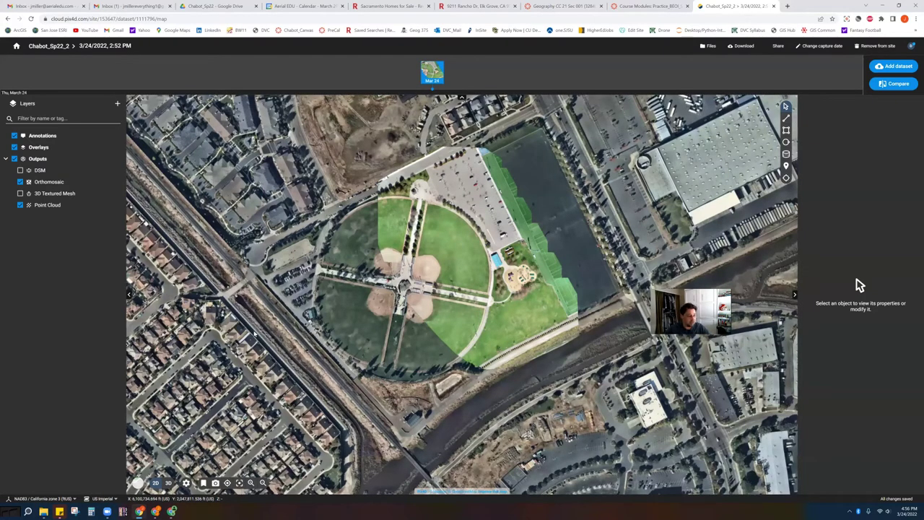
- Examine the satellite base map around the orthomosaic, including the nearby houses, railway, ball fields and parking lot
{"action": "scroll", "coordinate": [367, 256], "scroll_direction": "up", "scroll_amount": 5}
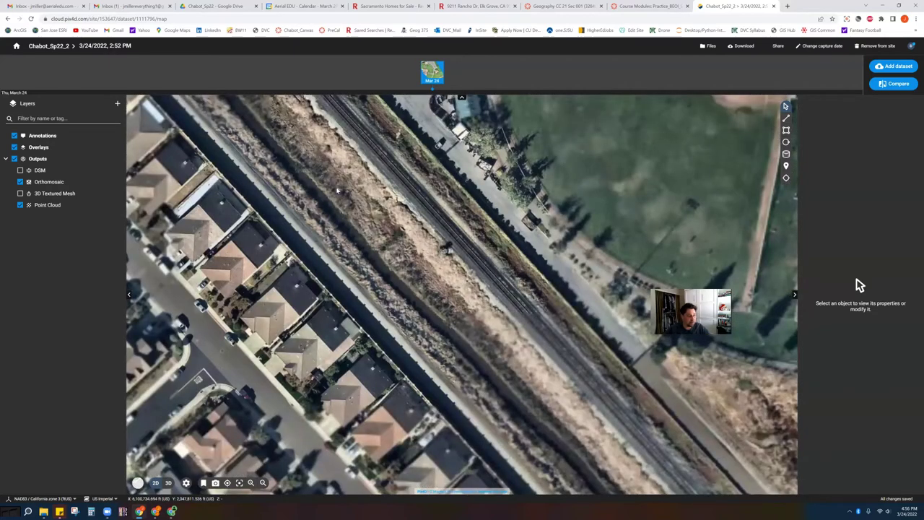
{"action": "scroll", "coordinate": [263, 254], "scroll_direction": "up", "scroll_amount": 3}
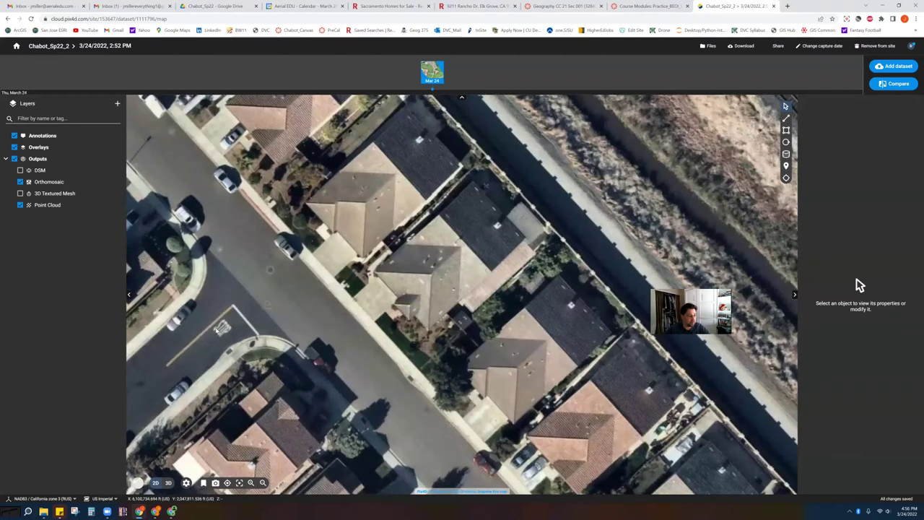
{"action": "left_click_drag", "start_coordinate": [459, 211], "coordinate": [417, 257]}
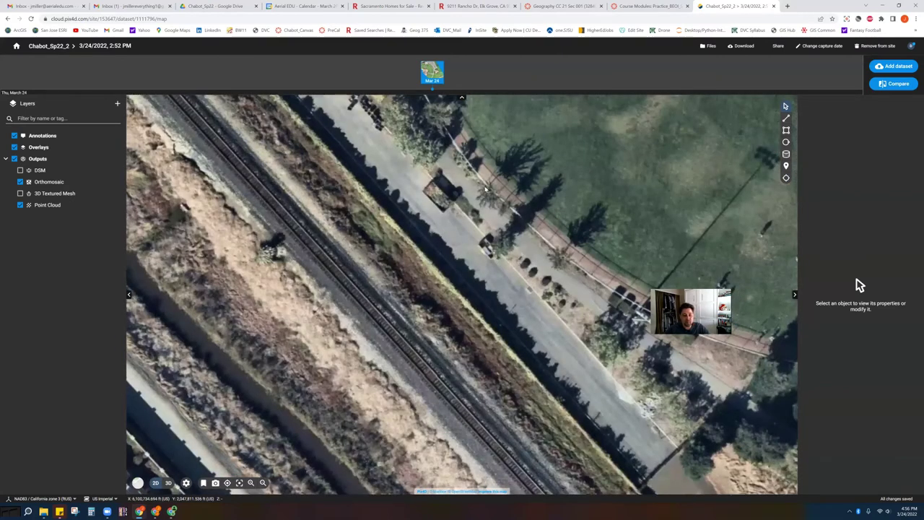
{"action": "left_click_drag", "start_coordinate": [490, 175], "coordinate": [281, 277]}
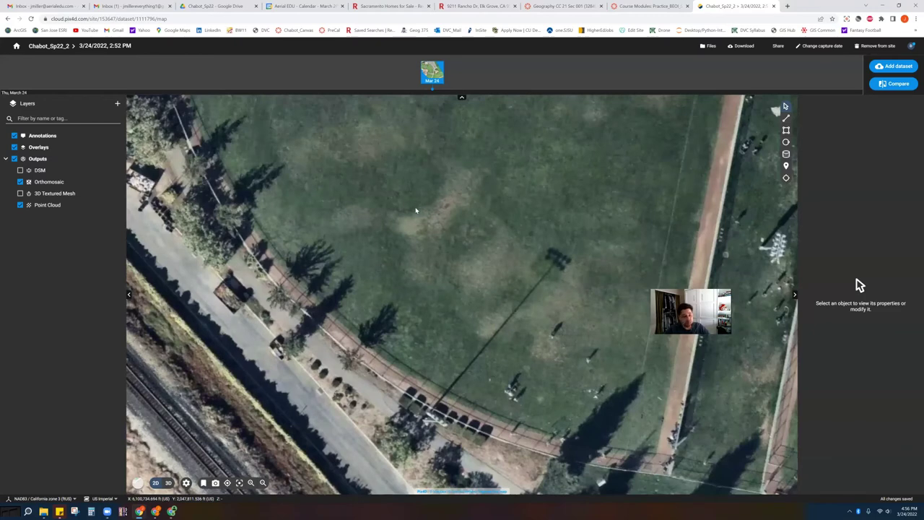
{"action": "left_click_drag", "start_coordinate": [563, 203], "coordinate": [550, 269]}
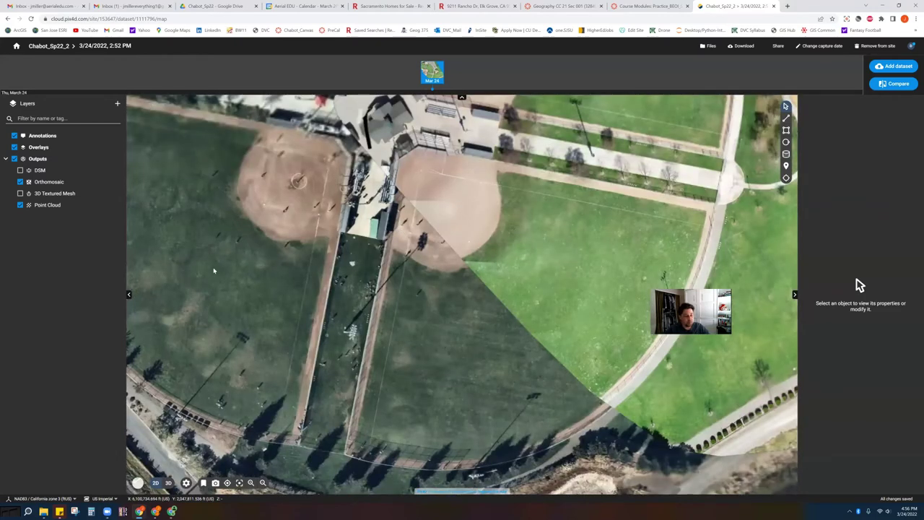
{"action": "left_click_drag", "start_coordinate": [236, 264], "coordinate": [459, 235]}
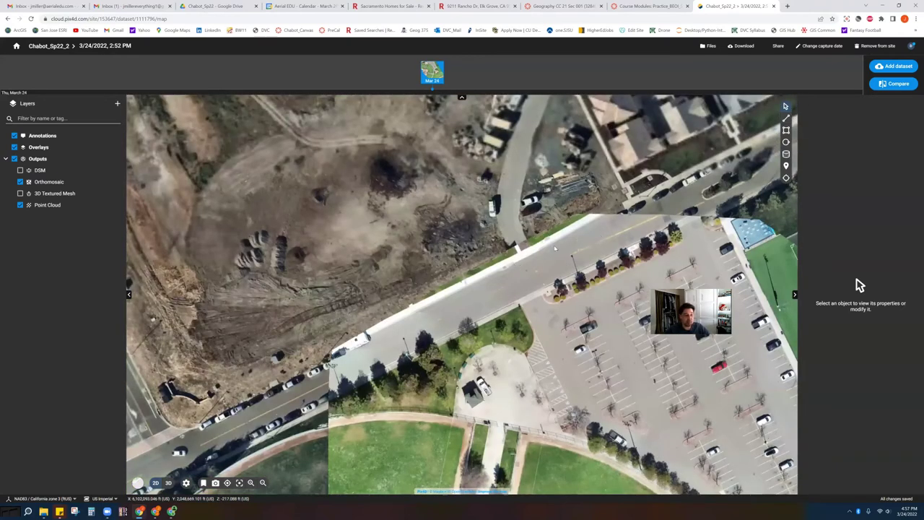
- Examine the orthomosaic's edge along the road, comparing its detail with the base map, and the tree-lined planting strip beside the parking lot
{"action": "left_click_drag", "start_coordinate": [596, 237], "coordinate": [509, 226]}
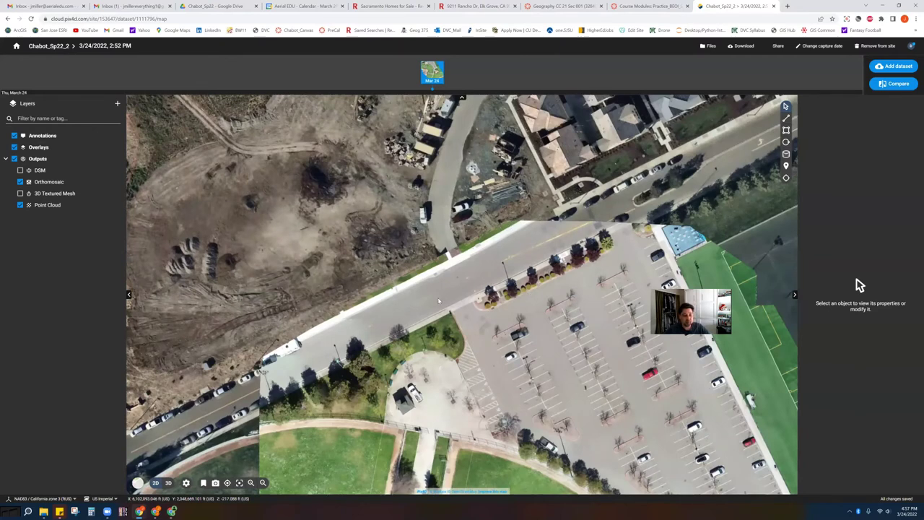
{"action": "left_click_drag", "start_coordinate": [438, 301], "coordinate": [467, 241]}
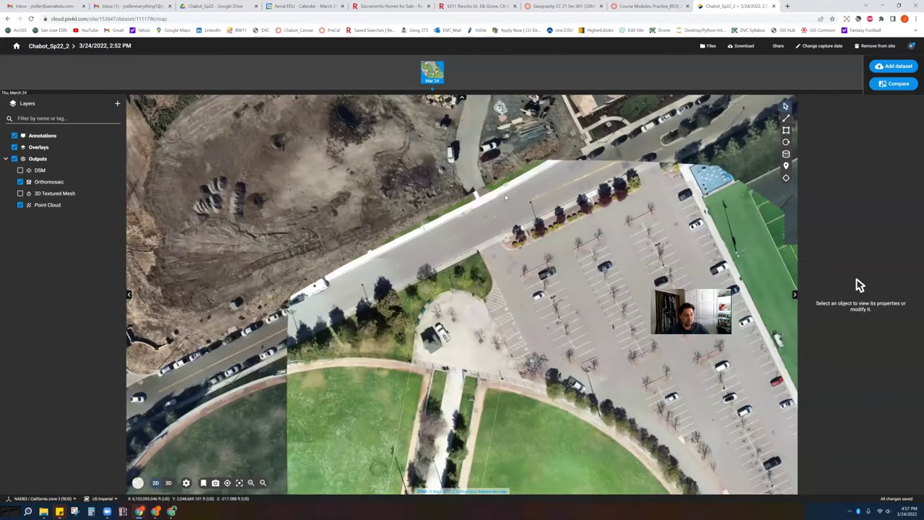
{"action": "scroll", "coordinate": [422, 253], "scroll_direction": "up", "scroll_amount": 5}
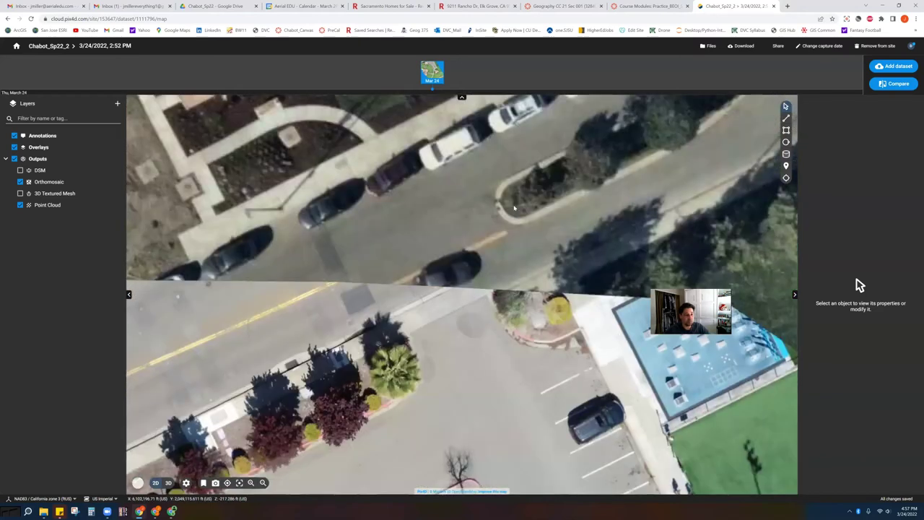
{"action": "scroll", "coordinate": [429, 279], "scroll_direction": "down", "scroll_amount": 3}
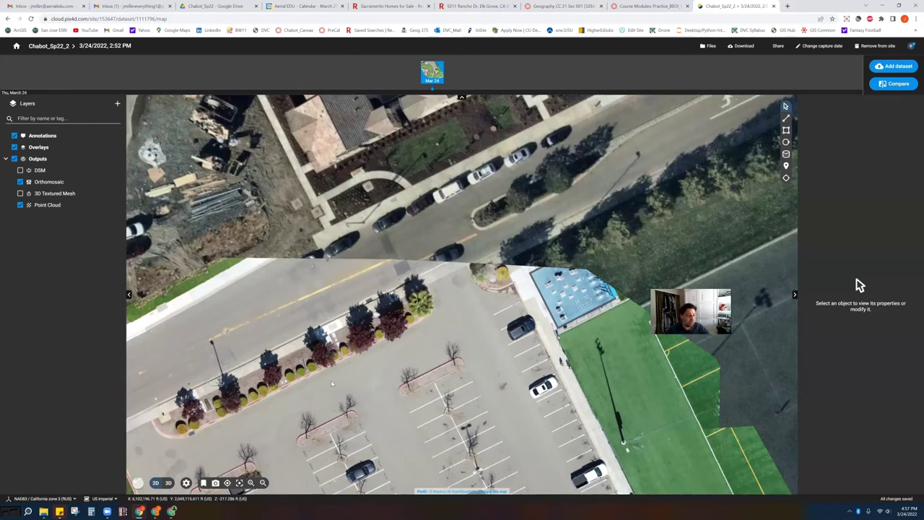
{"action": "scroll", "coordinate": [331, 385], "scroll_direction": "up", "scroll_amount": 1}
{"action": "scroll", "coordinate": [490, 273], "scroll_direction": "up", "scroll_amount": 3}
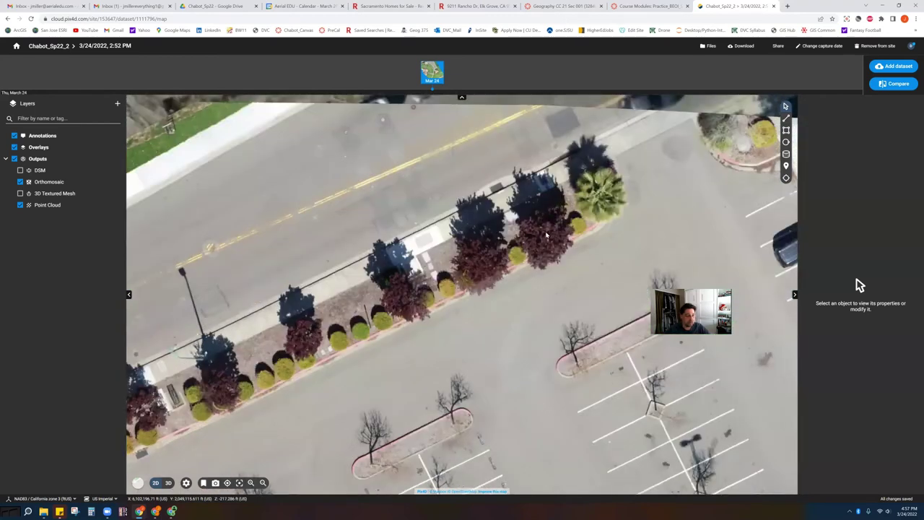
{"action": "left_click_drag", "start_coordinate": [358, 244], "coordinate": [397, 208]}
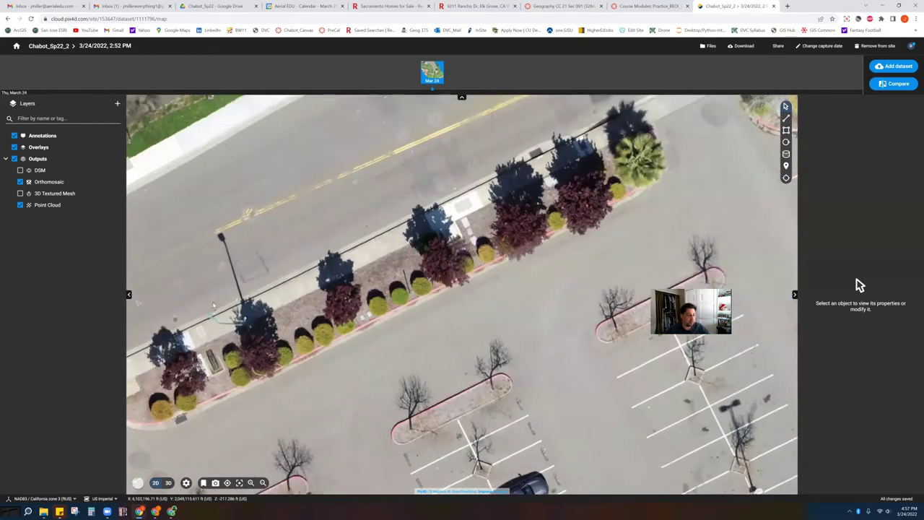
{"action": "left_click_drag", "start_coordinate": [259, 354], "coordinate": [331, 272]}
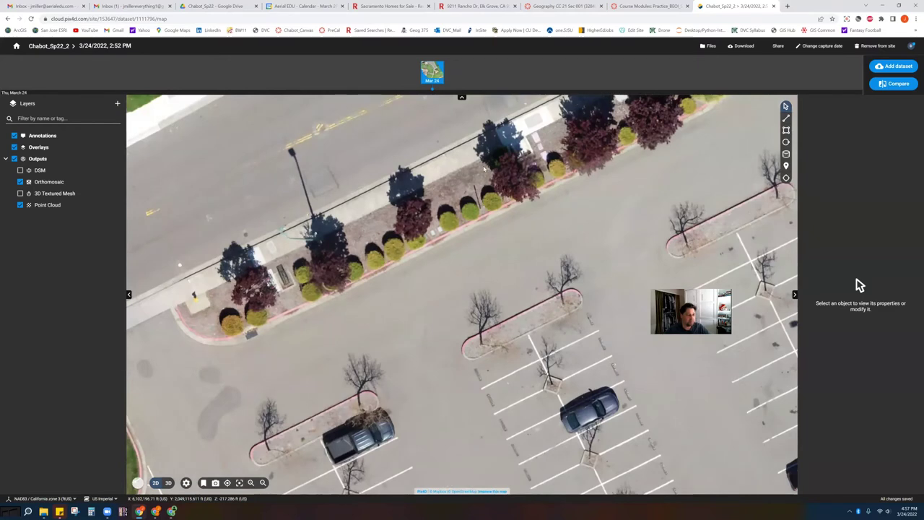
{"action": "scroll", "coordinate": [563, 166], "scroll_direction": "up", "scroll_amount": 1}
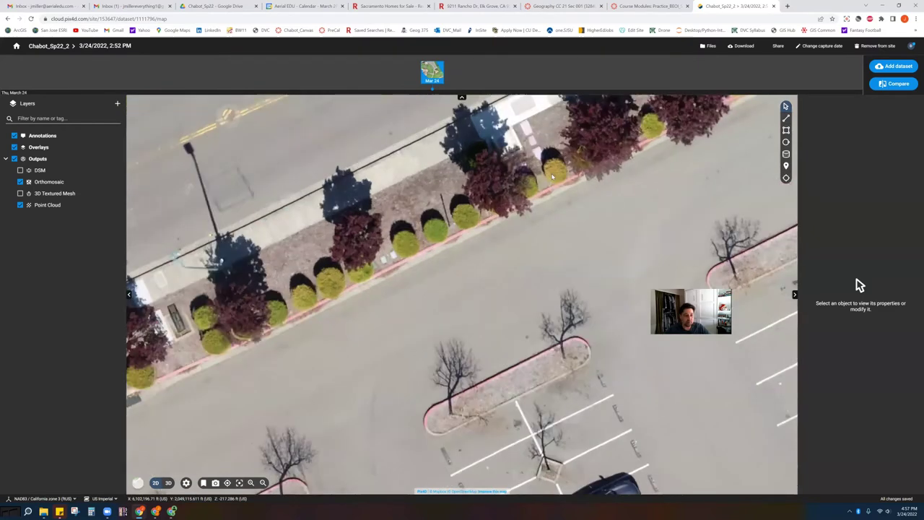
- Examine the orthomosaic's parking stalls, the people on the sidewalk by the blue court, and the jagged edge of the green sports field
{"action": "scroll", "coordinate": [542, 348], "scroll_direction": "up", "scroll_amount": 1}
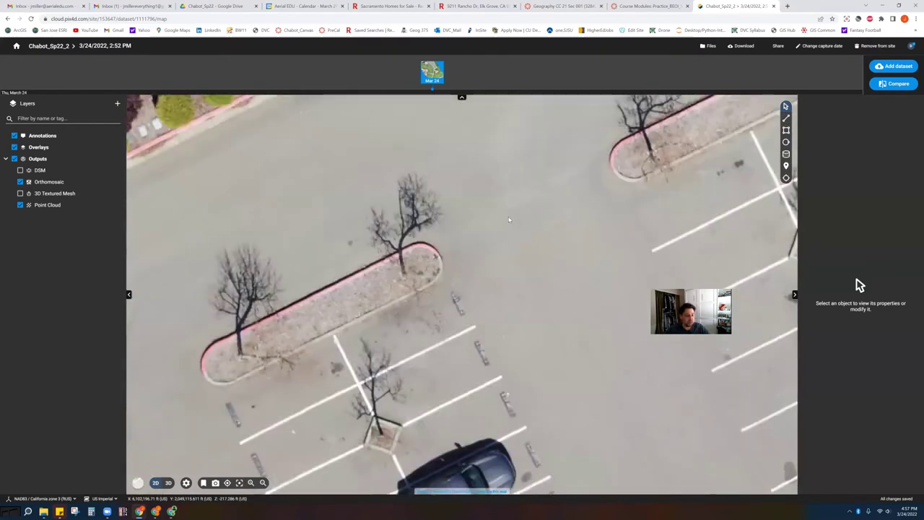
{"action": "left_click_drag", "start_coordinate": [634, 334], "coordinate": [578, 205]}
{"action": "left_click_drag", "start_coordinate": [537, 260], "coordinate": [505, 284]}
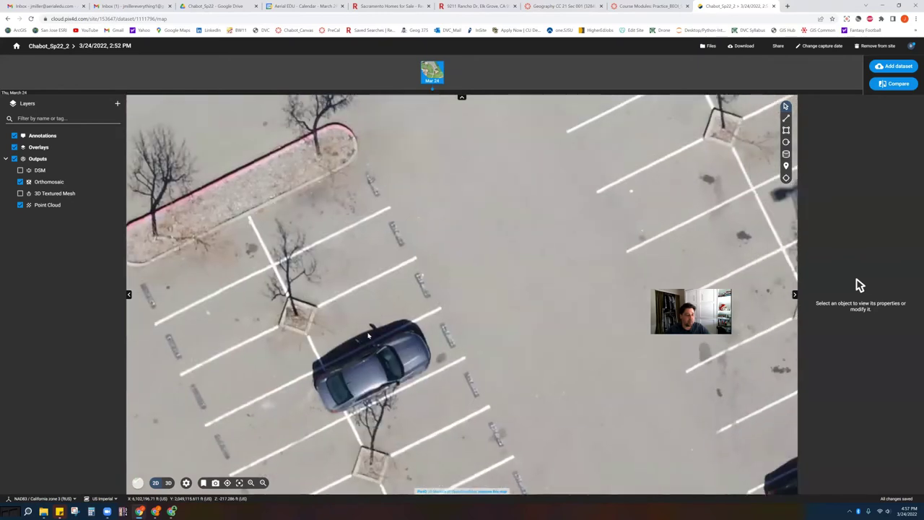
{"action": "left_click_drag", "start_coordinate": [645, 106], "coordinate": [536, 193]}
{"action": "scroll", "coordinate": [581, 174], "scroll_direction": "up", "scroll_amount": 2}
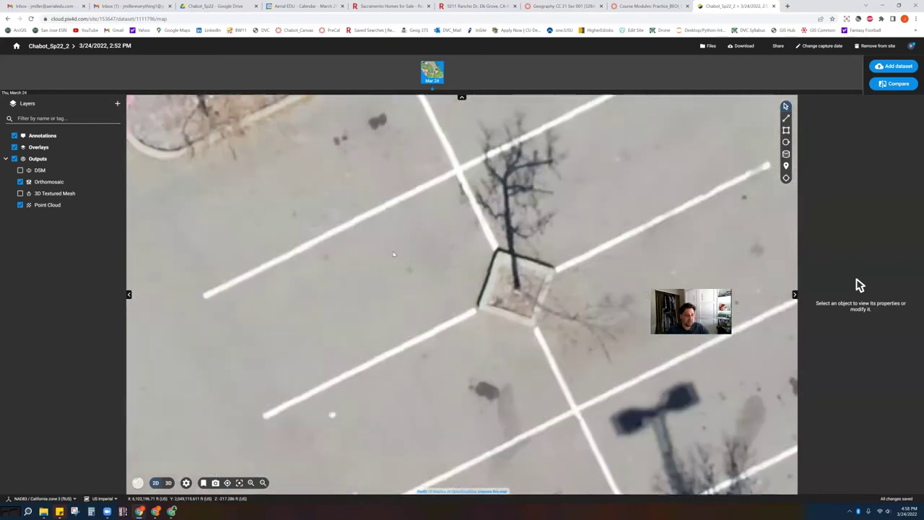
{"action": "left_click_drag", "start_coordinate": [383, 308], "coordinate": [436, 318]}
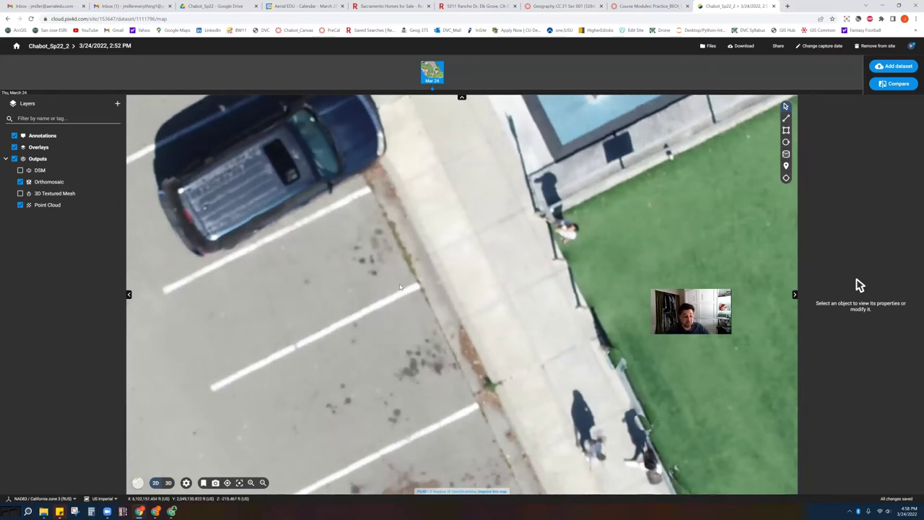
{"action": "scroll", "coordinate": [448, 331], "scroll_direction": "down", "scroll_amount": 2}
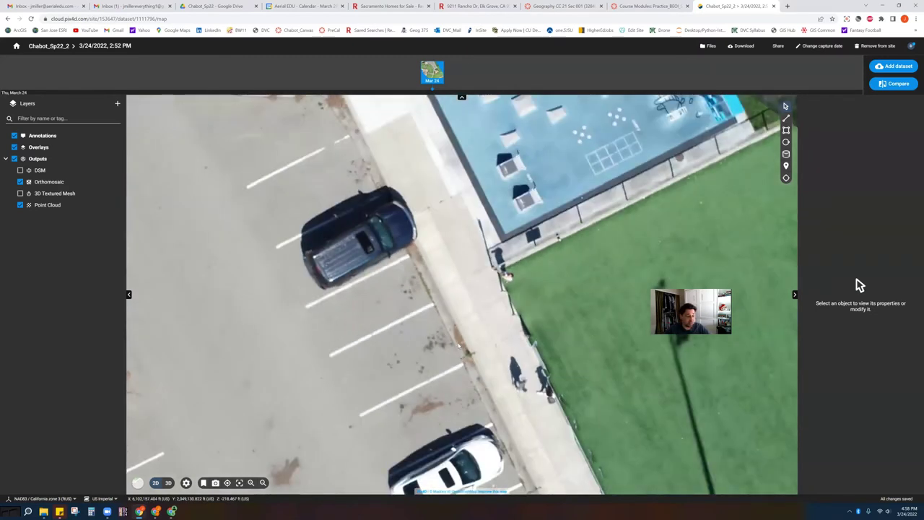
{"action": "scroll", "coordinate": [475, 347], "scroll_direction": "up", "scroll_amount": 2}
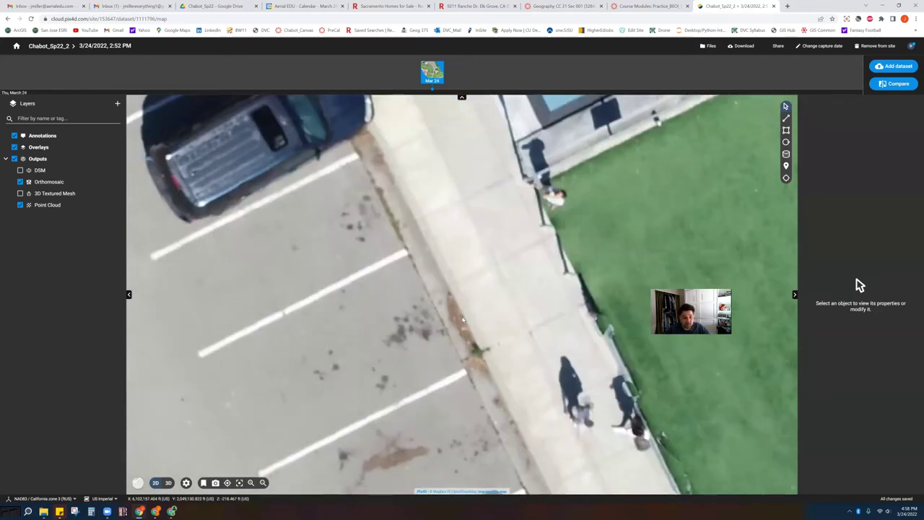
{"action": "scroll", "coordinate": [463, 319], "scroll_direction": "down", "scroll_amount": 3}
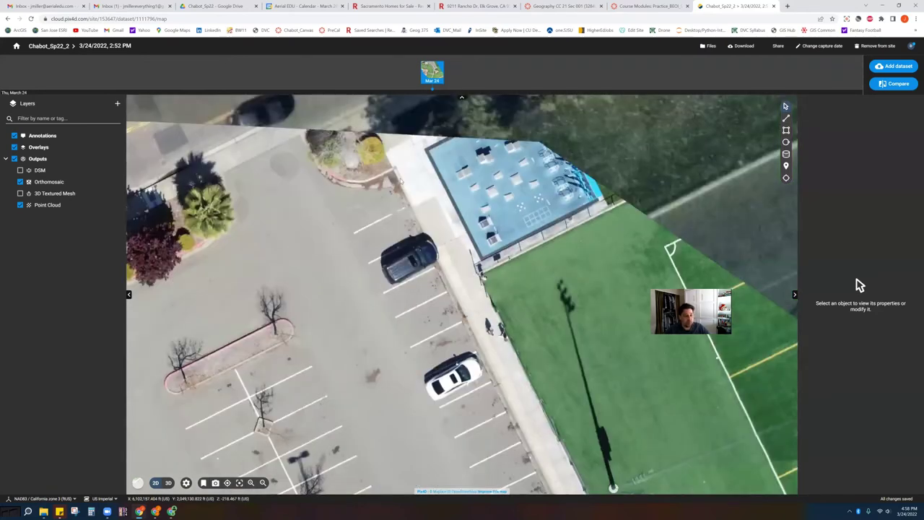
{"action": "left_click_drag", "start_coordinate": [512, 491], "coordinate": [376, 259]}
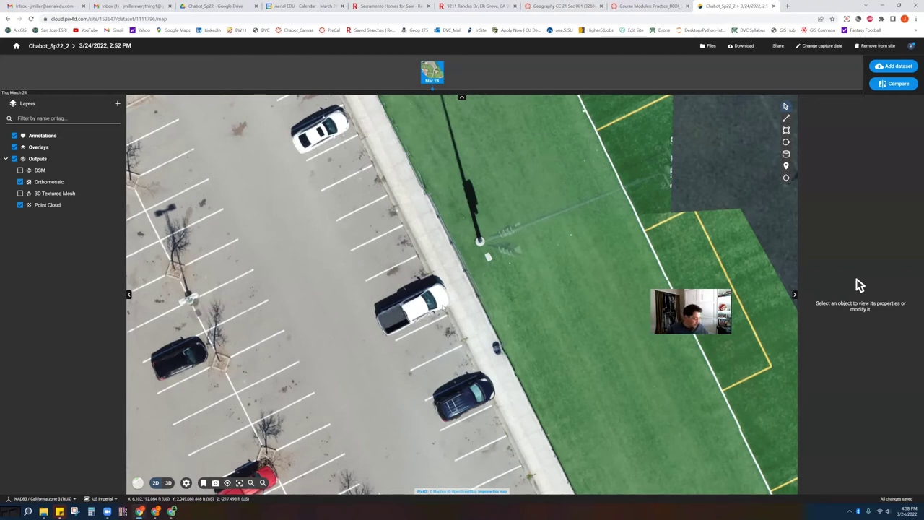
{"action": "key", "text": "minus"}
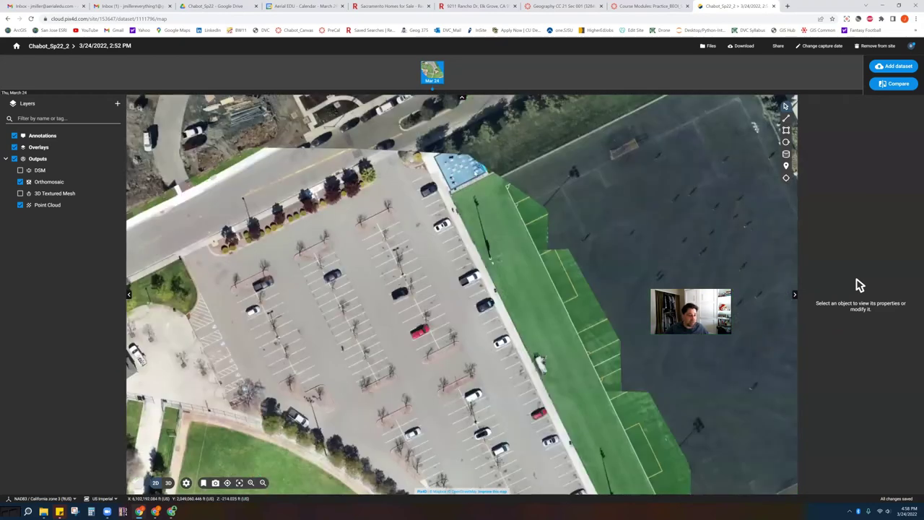
{"action": "key", "text": "Left"}
{"action": "key", "text": "Down"}
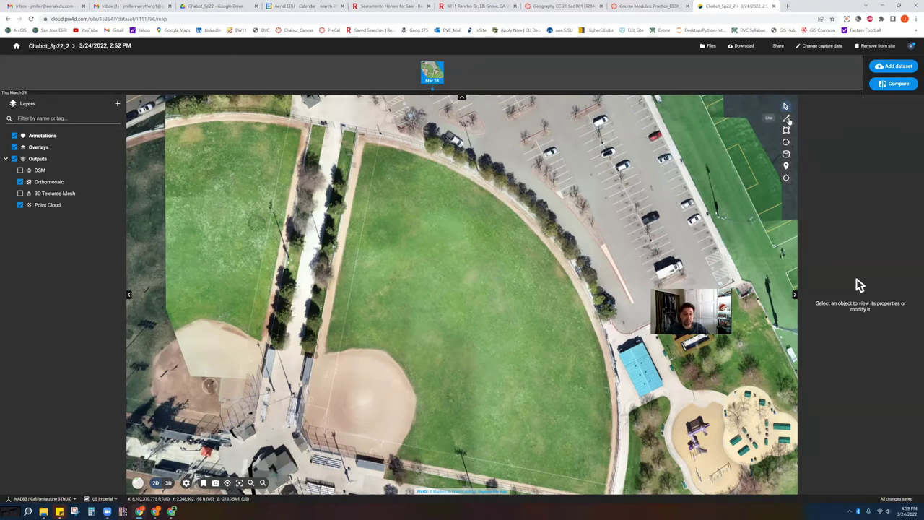
- Draw a multi-point zigzag line about 83 ft long across the parking lot, starting at a stall stripe's inner end
{"action": "left_click", "coordinate": [641, 182]}
{"action": "scroll", "coordinate": [641, 182], "scroll_direction": "up", "scroll_amount": 5}
{"action": "scroll", "coordinate": [538, 231], "scroll_direction": "up", "scroll_amount": 1}
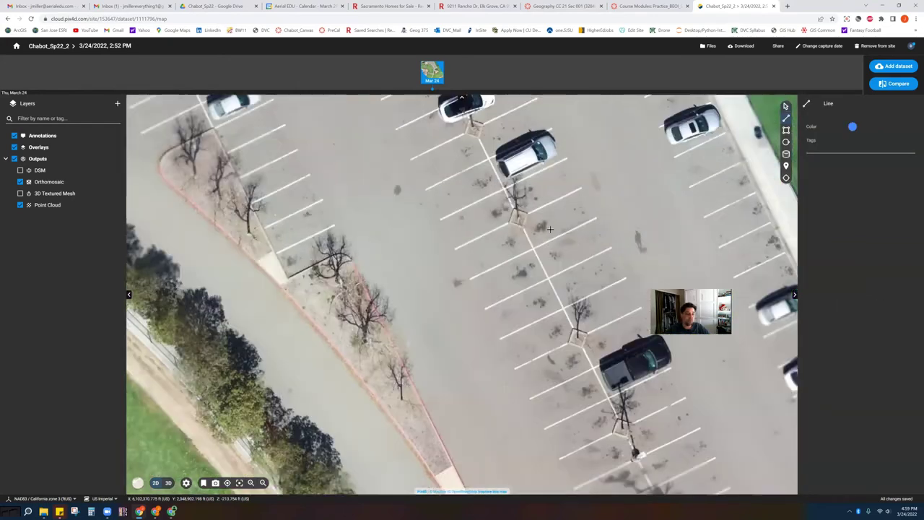
{"action": "left_click_drag", "start_coordinate": [412, 348], "coordinate": [312, 434]}
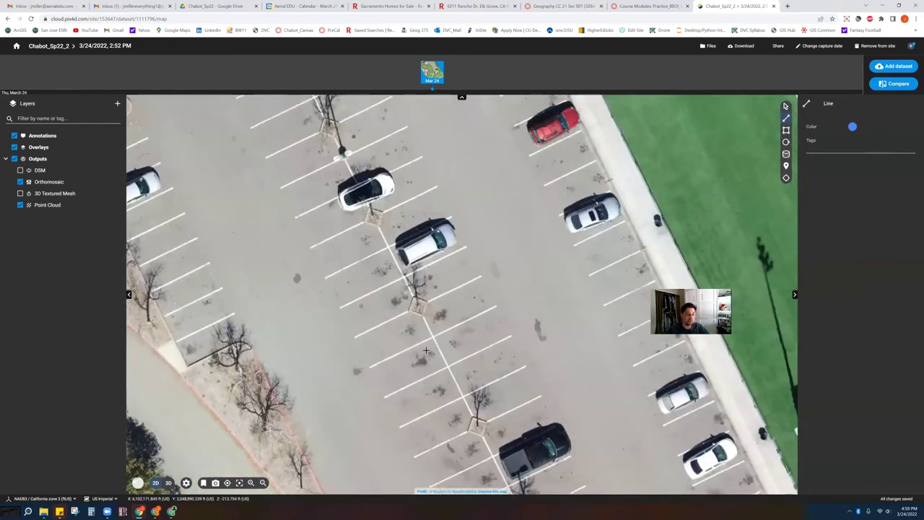
{"action": "scroll", "coordinate": [454, 304], "scroll_direction": "up", "scroll_amount": 3}
{"action": "left_click_drag", "start_coordinate": [453, 302], "coordinate": [425, 306]}
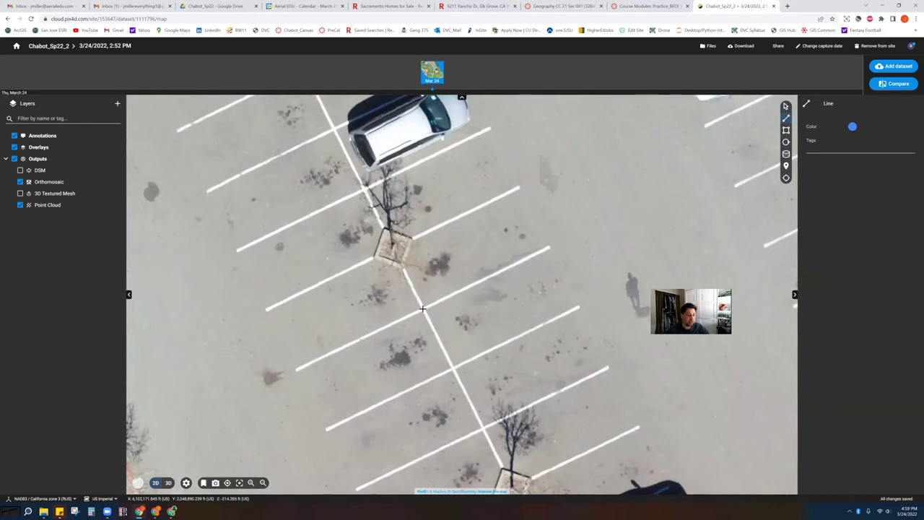
{"action": "left_click", "coordinate": [423, 309]}
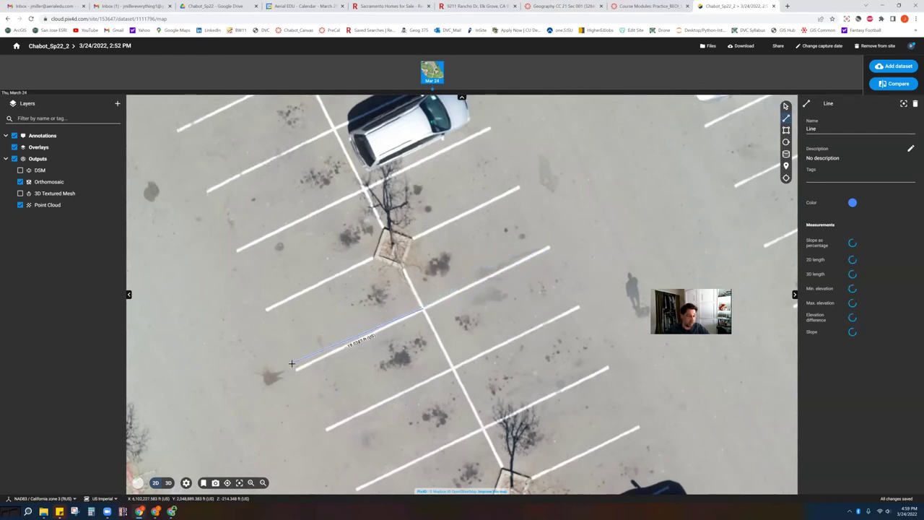
{"action": "double_click", "coordinate": [549, 247]}
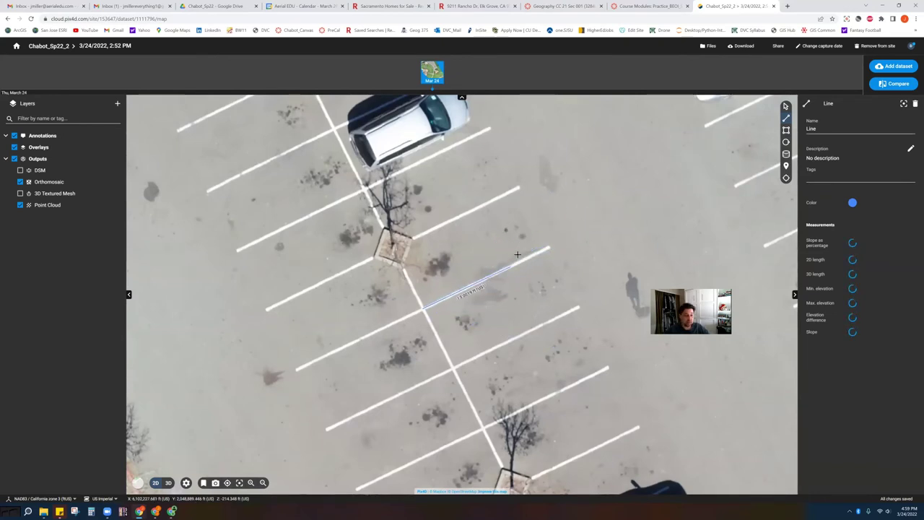
{"action": "left_click", "coordinate": [486, 230]}
{"action": "left_click", "coordinate": [562, 219]}
{"action": "double_click", "coordinate": [588, 278]}
{"action": "left_click", "coordinate": [547, 316]}
{"action": "left_click", "coordinate": [592, 358]}
{"action": "left_click", "coordinate": [626, 241]}
{"action": "left_click", "coordinate": [671, 193]}
{"action": "left_click", "coordinate": [686, 226]}
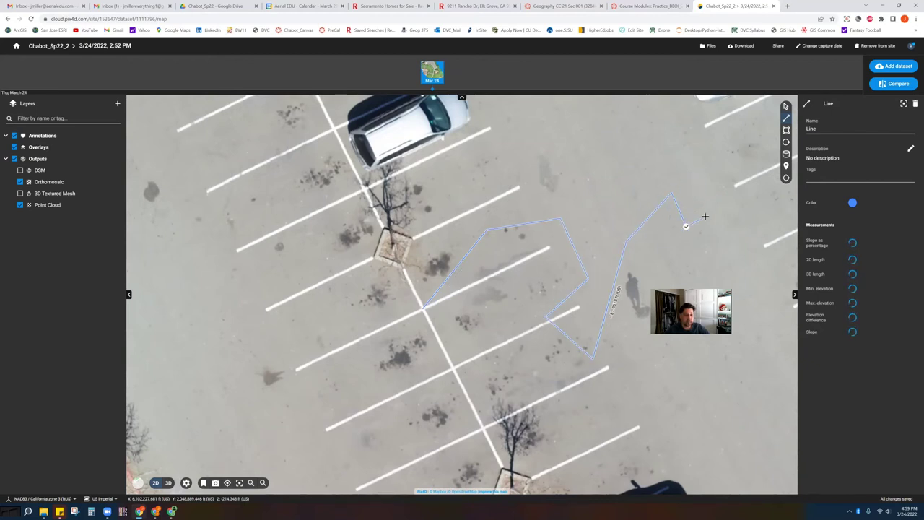
{"action": "double_click", "coordinate": [711, 208]}
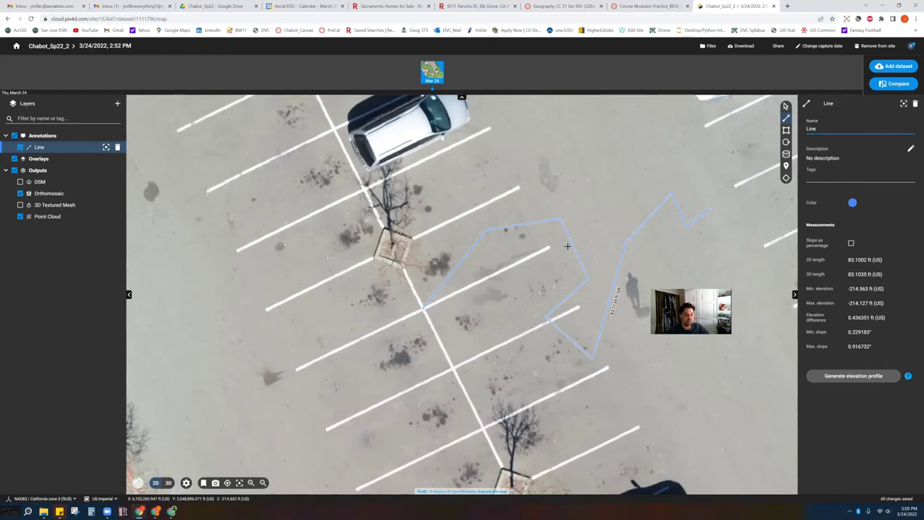
- Delete the zigzag line annotation
{"action": "left_click", "coordinate": [915, 105]}
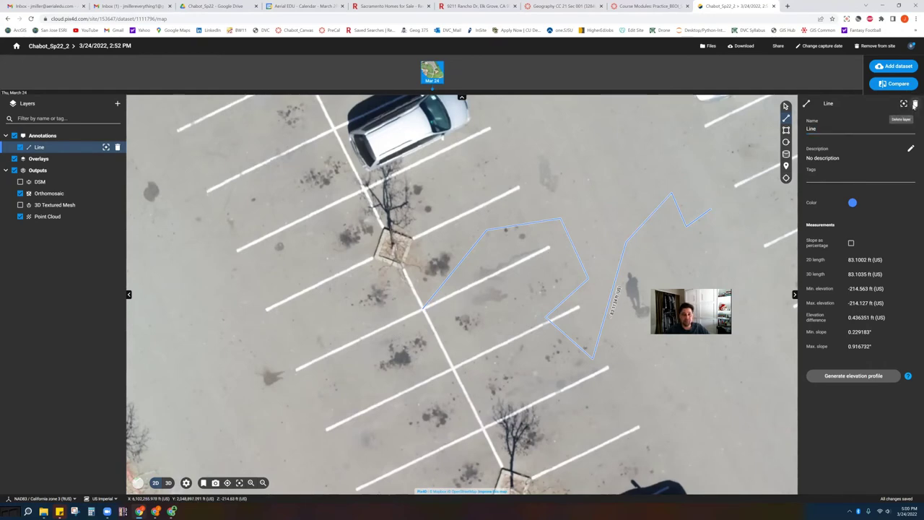
{"action": "left_click", "coordinate": [504, 290]}
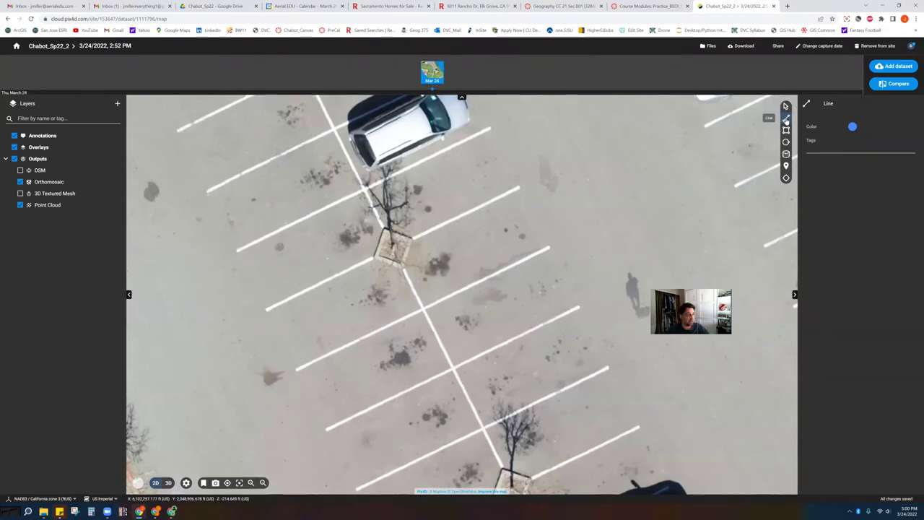
- Measure the parking stall stripe with a two-point line about 19 ft long, from the center stripe to its outer end
{"action": "left_click", "coordinate": [425, 309]}
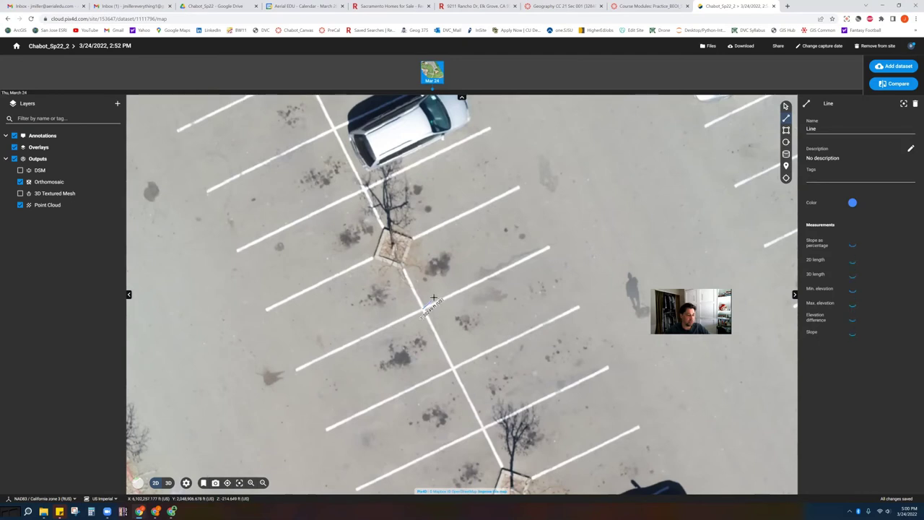
{"action": "left_click", "coordinate": [549, 248]}
{"action": "scroll", "coordinate": [550, 249], "scroll_direction": "up", "scroll_amount": 1}
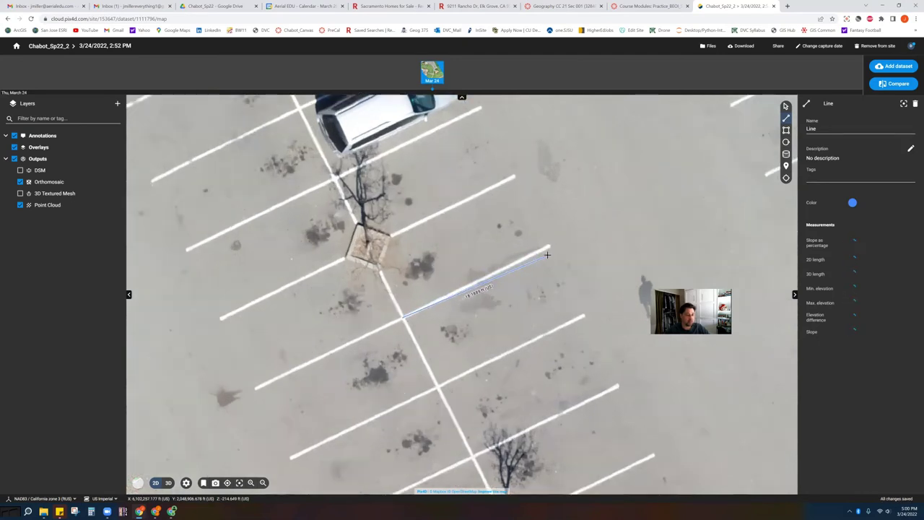
{"action": "scroll", "coordinate": [551, 239], "scroll_direction": "up", "scroll_amount": 1}
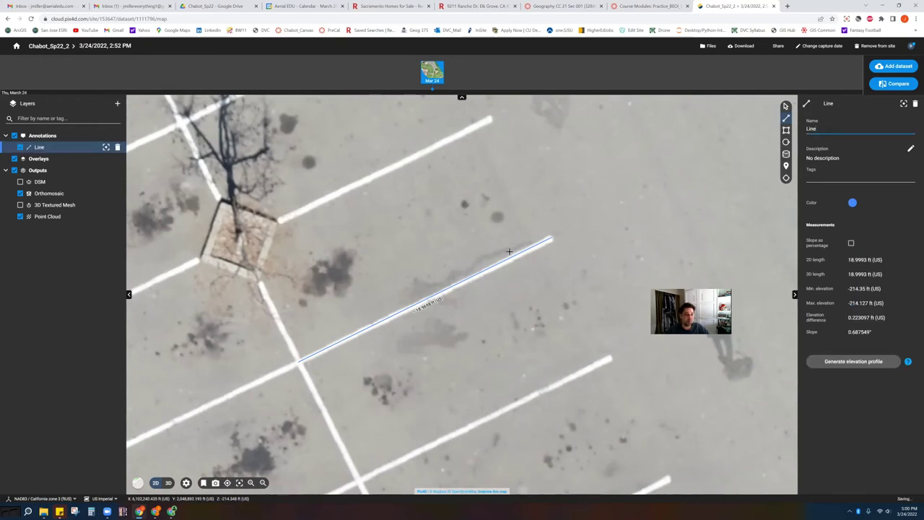
- Move the measured line's outer endpoint away from the stall stripe and place it back on the stripe's outer end
{"action": "left_click", "coordinate": [786, 107]}
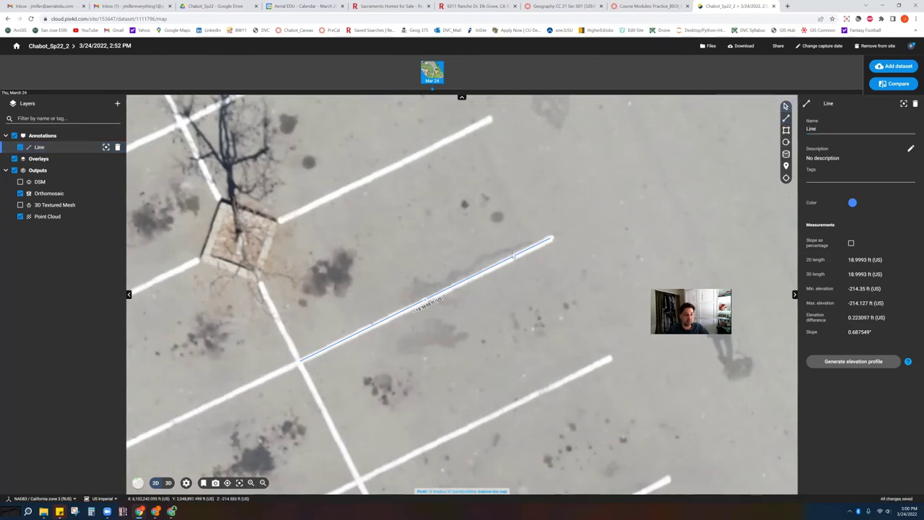
{"action": "left_click", "coordinate": [477, 272]}
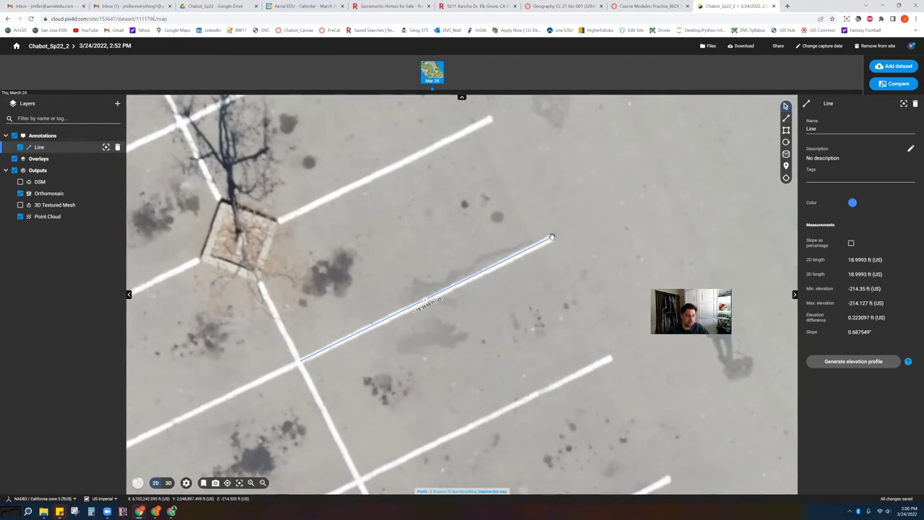
{"action": "left_click_drag", "start_coordinate": [551, 237], "coordinate": [498, 152]}
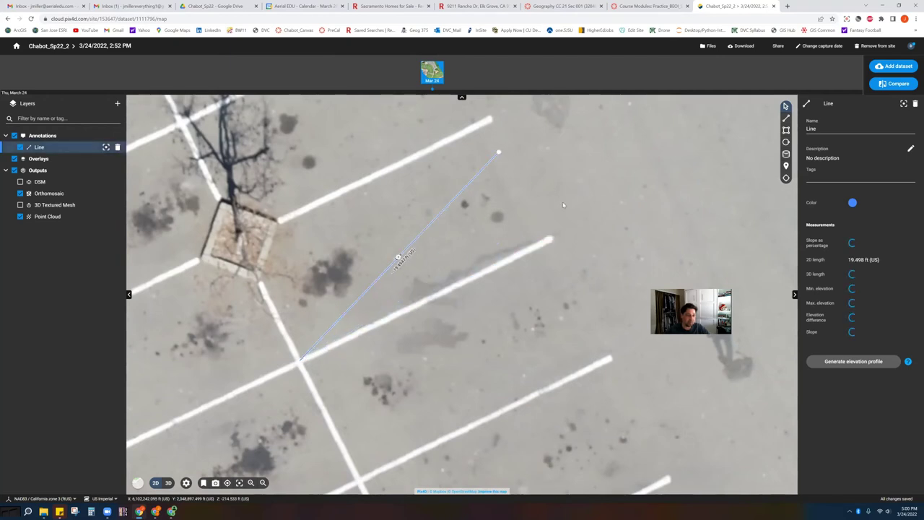
{"action": "mouse_move", "coordinate": [498, 153]}
{"action": "left_mouse_down"}
{"action": "mouse_move", "coordinate": [555, 225]}
{"action": "mouse_move", "coordinate": [551, 239]}
{"action": "left_mouse_up"}
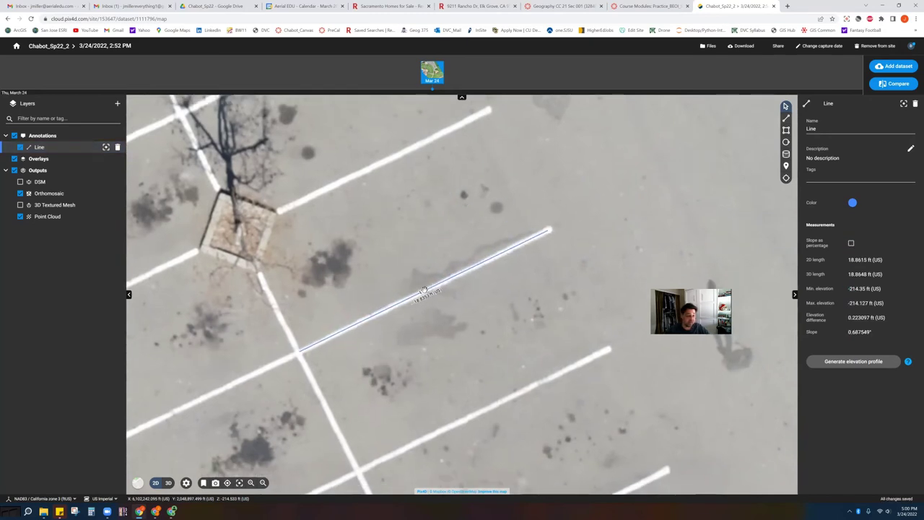
- Add three intermediate vertices to the measured stall-stripe line, pulling each off the stripe to form a zigzag about 24 ft long
{"action": "left_click_drag", "start_coordinate": [425, 291], "coordinate": [390, 225]}
{"action": "left_click_drag", "start_coordinate": [469, 226], "coordinate": [475, 193]}
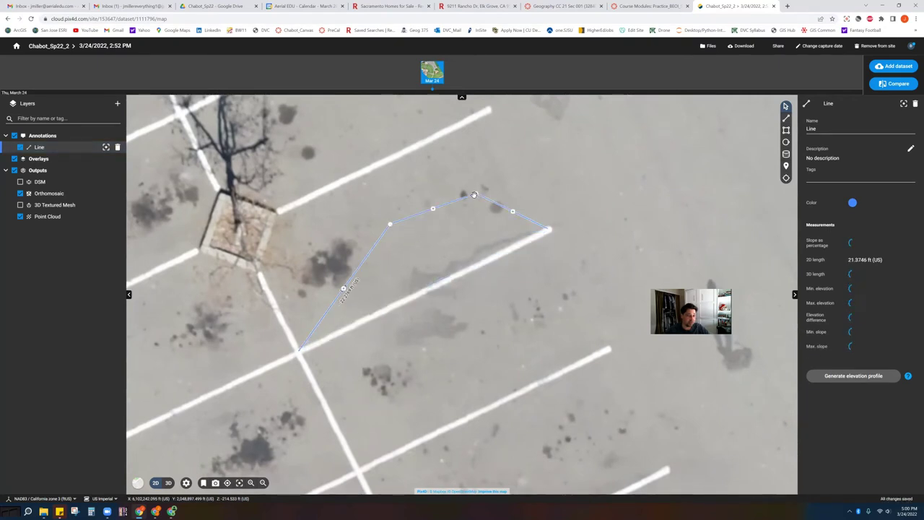
{"action": "left_click_drag", "start_coordinate": [434, 215], "coordinate": [447, 251]}
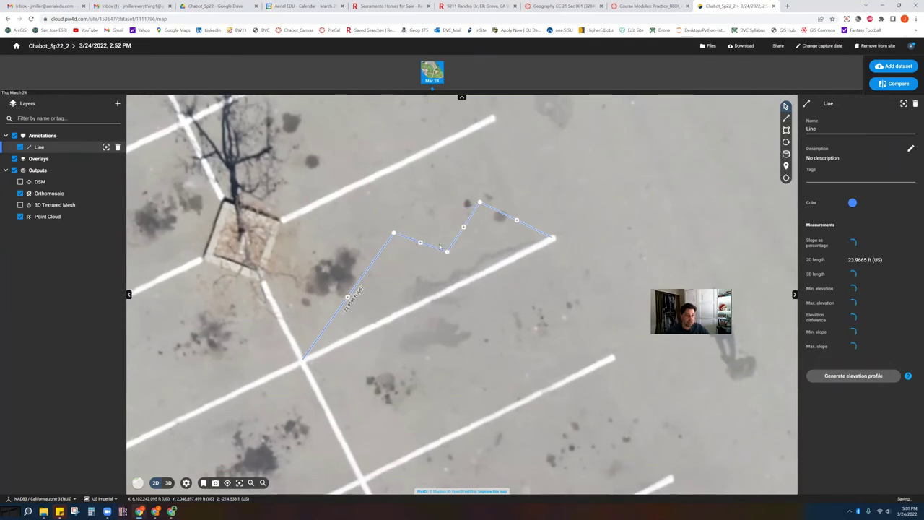
- Move the line's three intermediate vertices back onto the stall stripe so the line is about 19 ft long
{"action": "left_click_drag", "start_coordinate": [393, 233], "coordinate": [393, 316]}
{"action": "left_click_drag", "start_coordinate": [447, 252], "coordinate": [456, 287]}
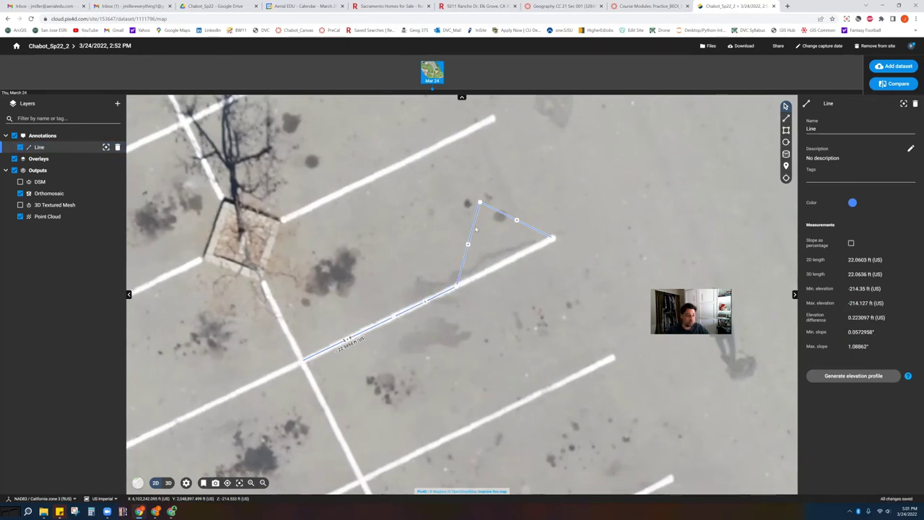
{"action": "left_click_drag", "start_coordinate": [480, 203], "coordinate": [510, 260]}
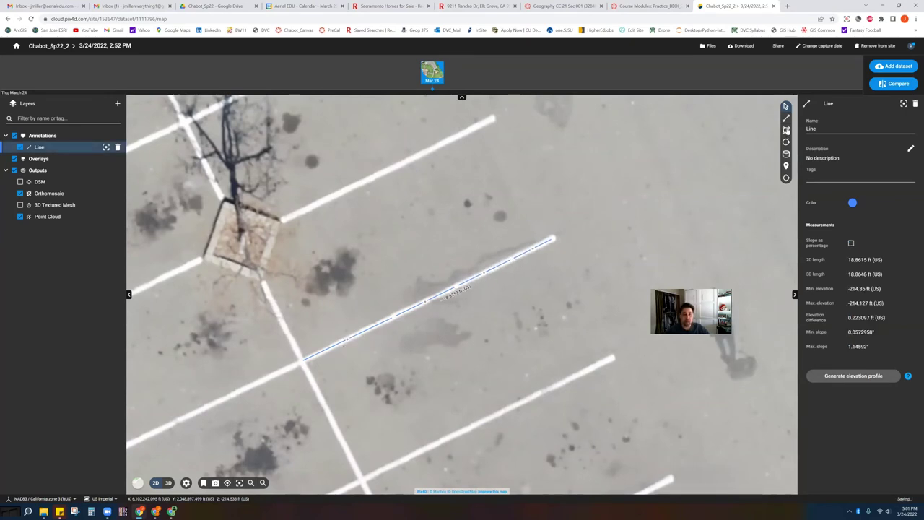
{"action": "left_click", "coordinate": [852, 204]}
{"action": "left_click", "coordinate": [830, 198]}
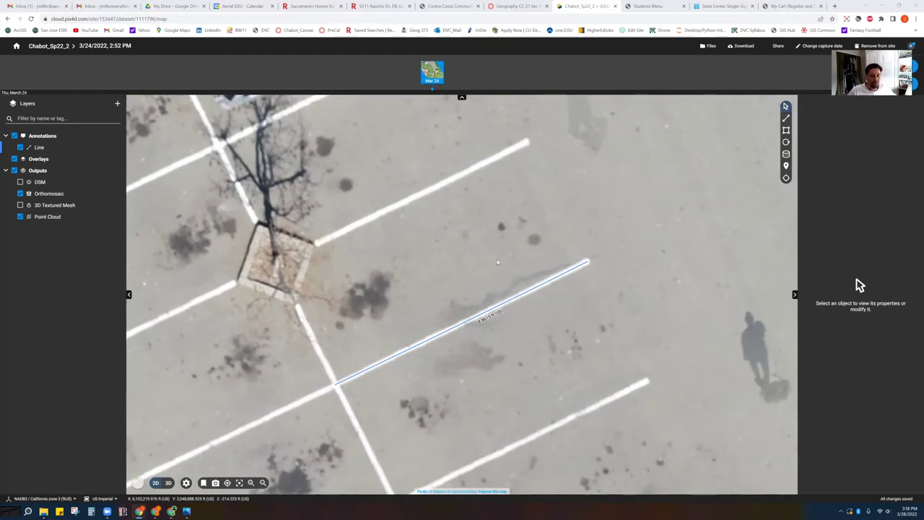
- Outline the two-tree planted island in the parking lot, beside the white car, with a closed polygon of about 194 sq ft
{"action": "scroll", "coordinate": [497, 261], "scroll_direction": "down", "scroll_amount": 5}
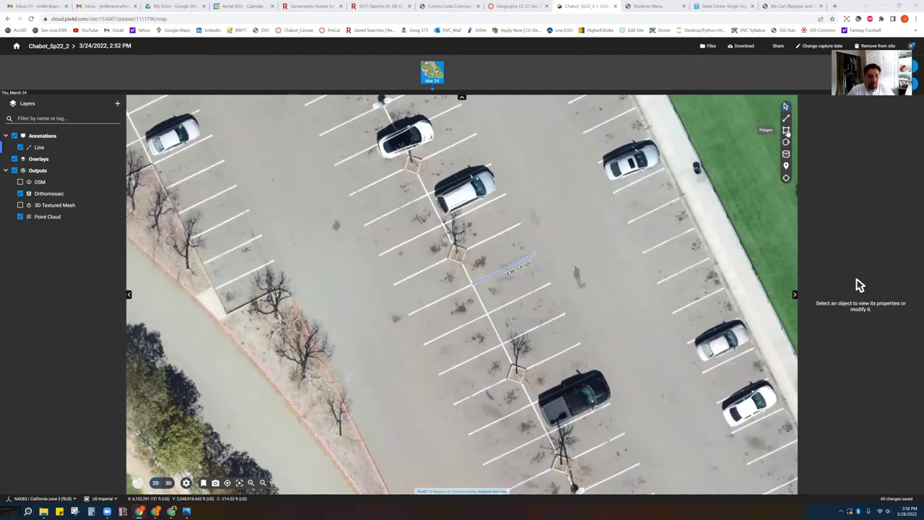
{"action": "left_click", "coordinate": [787, 133]}
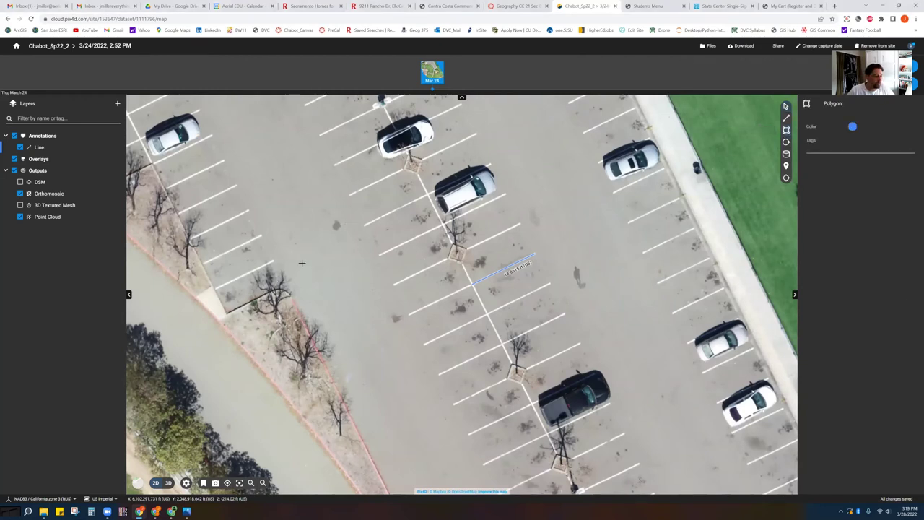
{"action": "scroll", "coordinate": [309, 257], "scroll_direction": "down", "scroll_amount": 1}
{"action": "scroll", "coordinate": [311, 244], "scroll_direction": "down", "scroll_amount": 2}
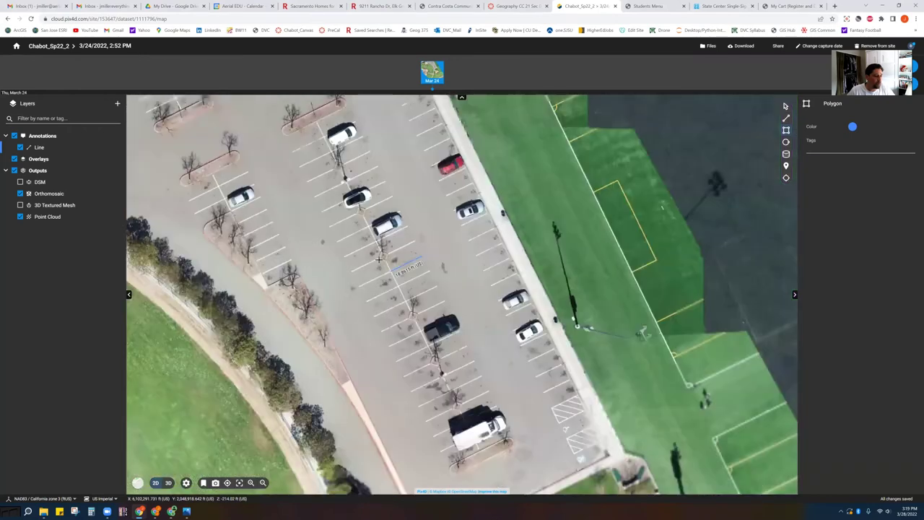
{"action": "left_click_drag", "start_coordinate": [211, 156], "coordinate": [480, 239]}
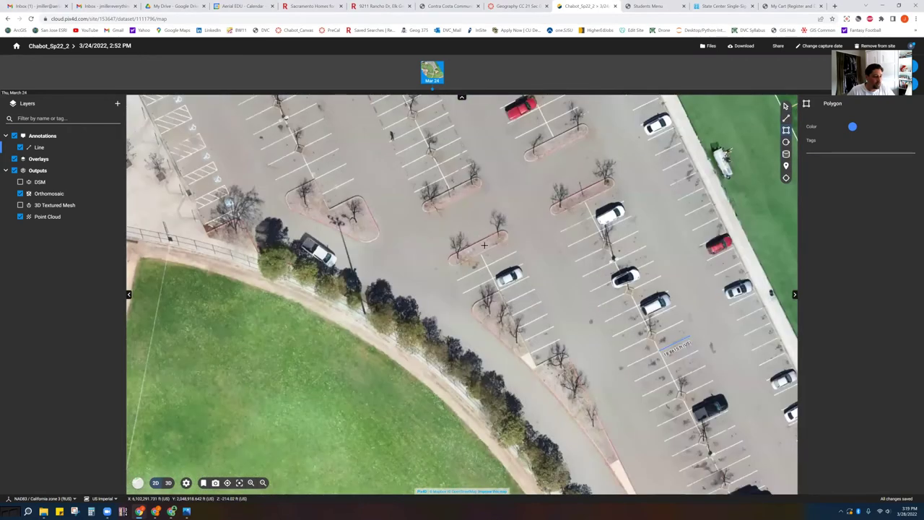
{"action": "scroll", "coordinate": [615, 153], "scroll_direction": "up", "scroll_amount": 4}
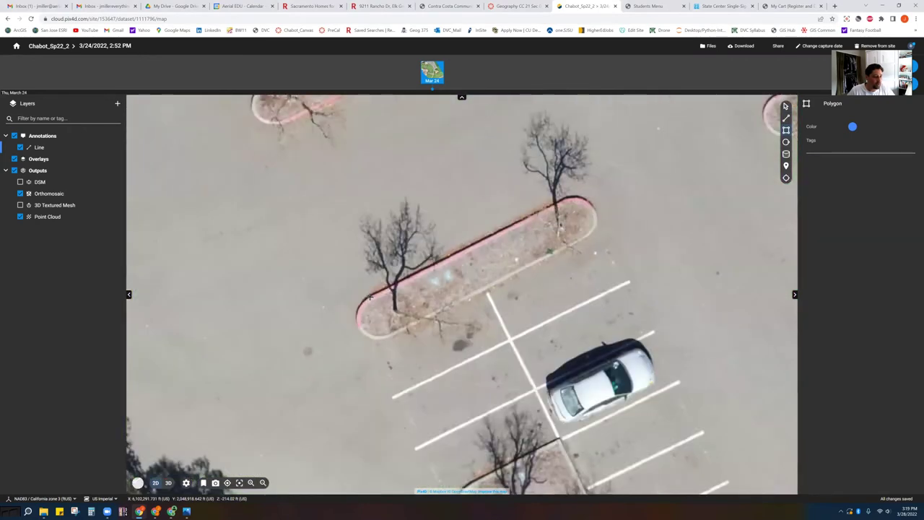
{"action": "double_click", "coordinate": [569, 197]}
{"action": "left_click", "coordinate": [569, 197]}
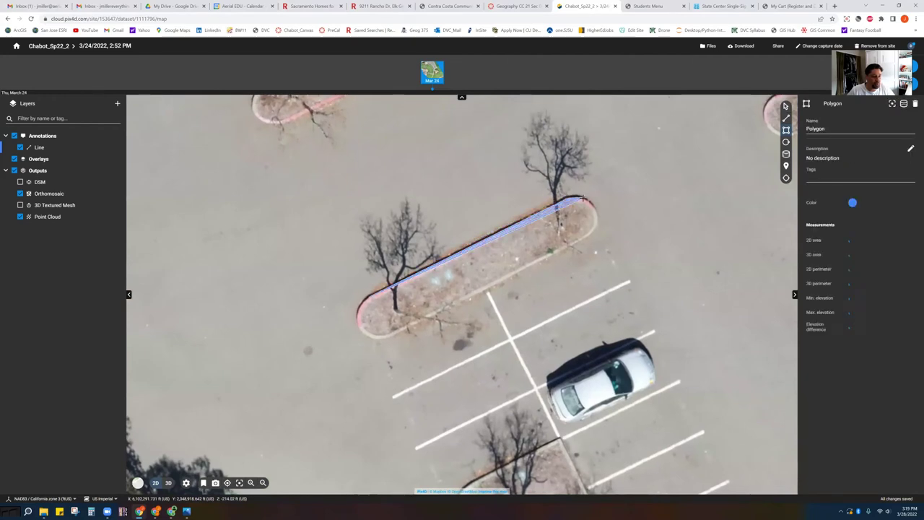
{"action": "left_click", "coordinate": [594, 210]}
{"action": "left_click", "coordinate": [592, 232]}
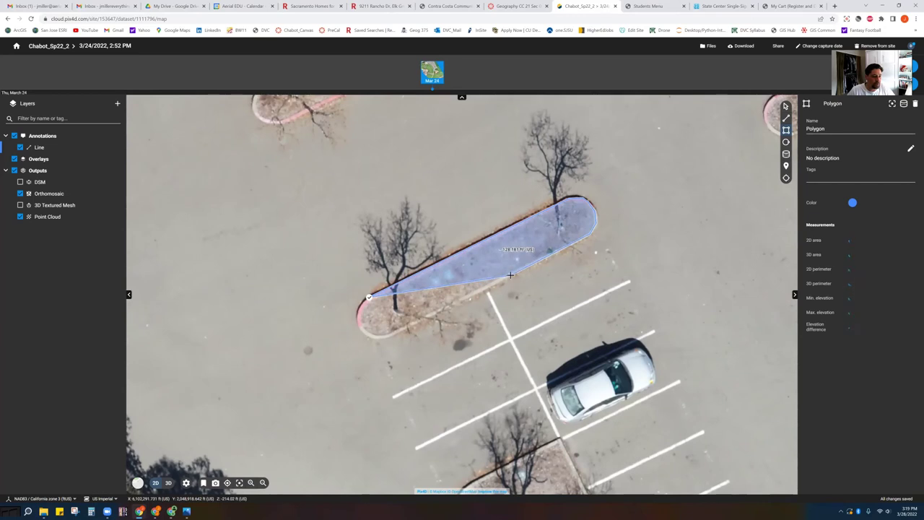
{"action": "left_click", "coordinate": [383, 337]}
{"action": "left_click", "coordinate": [360, 327]}
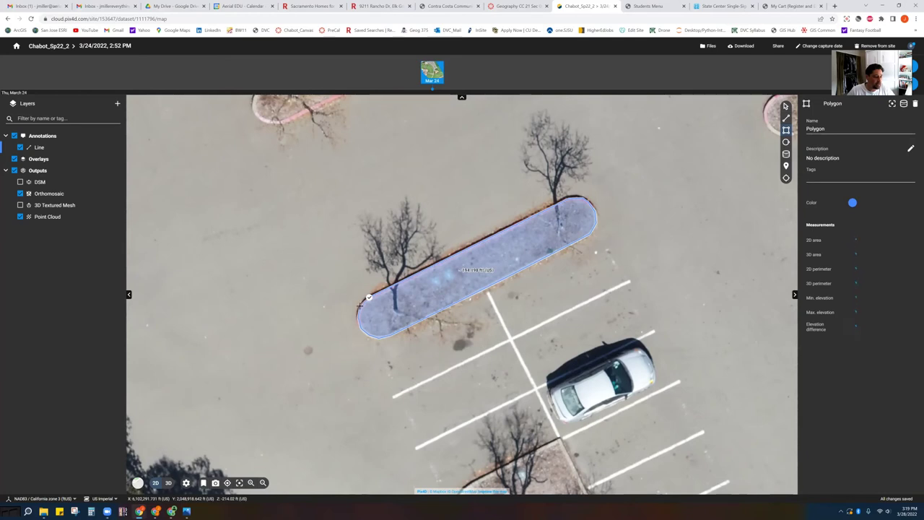
{"action": "left_click", "coordinate": [368, 298]}
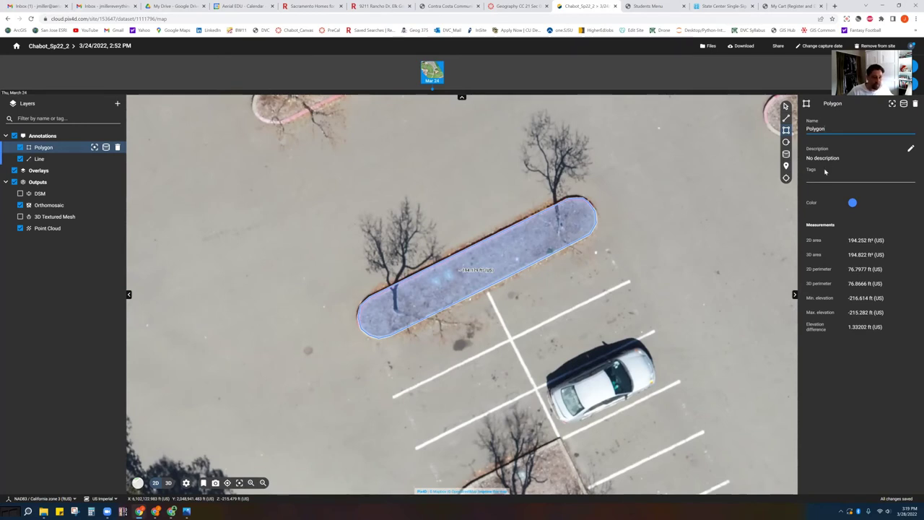
- Draw a circle with a radius of about 54 ft over the baseball infield southwest of the parking lot
{"action": "left_click", "coordinate": [787, 143]}
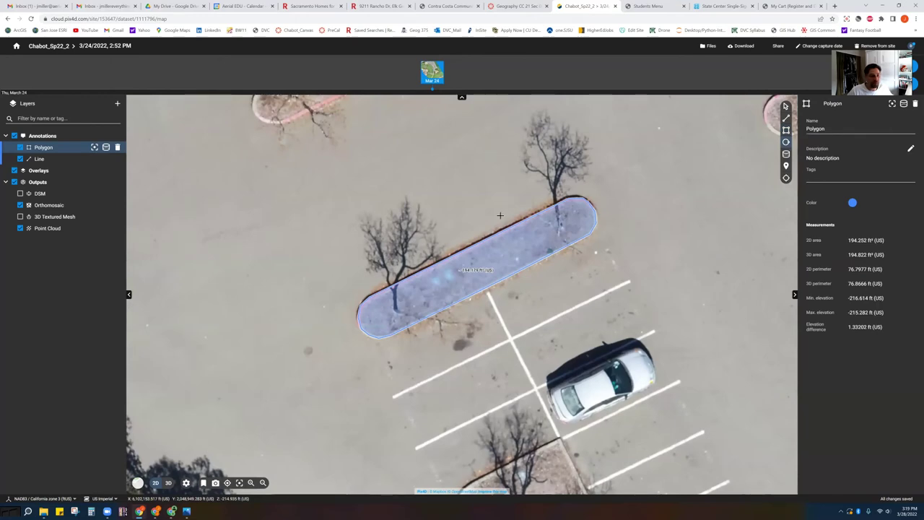
{"action": "scroll", "coordinate": [500, 215], "scroll_direction": "down", "scroll_amount": 5}
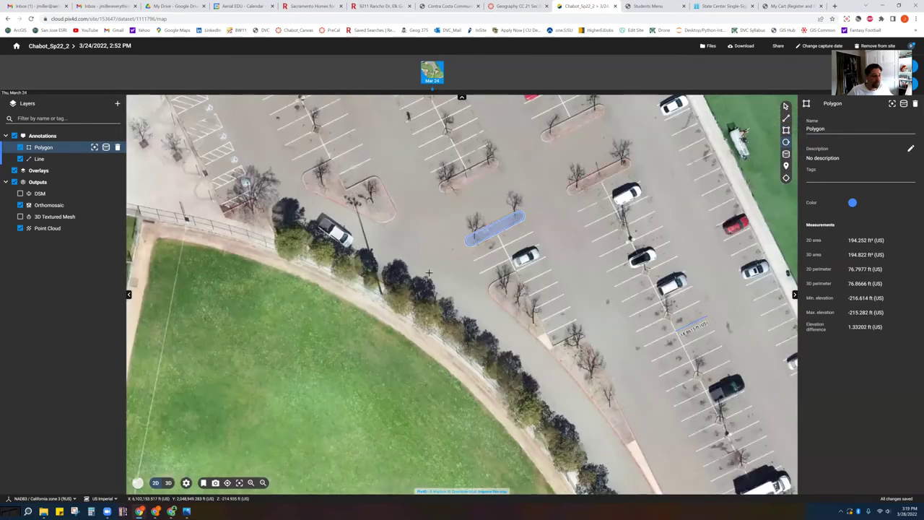
{"action": "scroll", "coordinate": [409, 375], "scroll_direction": "down", "scroll_amount": 3}
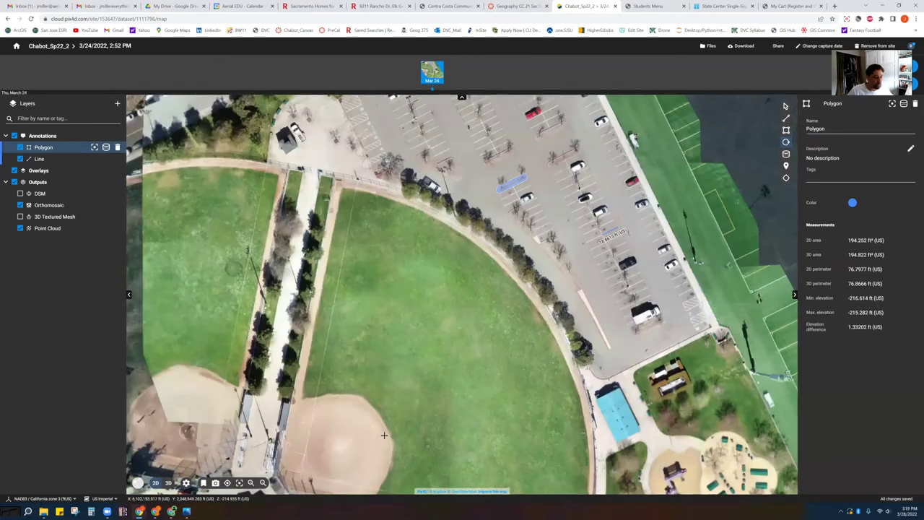
{"action": "left_click_drag", "start_coordinate": [481, 363], "coordinate": [517, 161]}
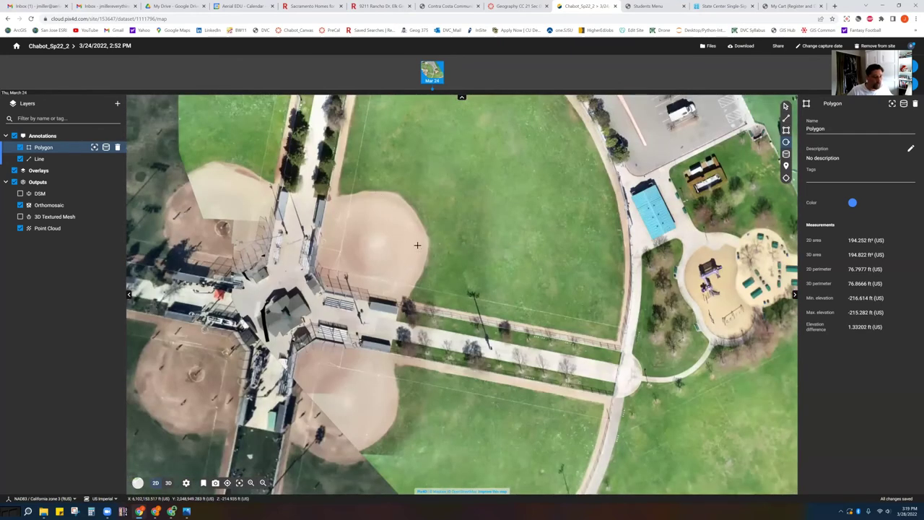
{"action": "scroll", "coordinate": [458, 241], "scroll_direction": "up", "scroll_amount": 2}
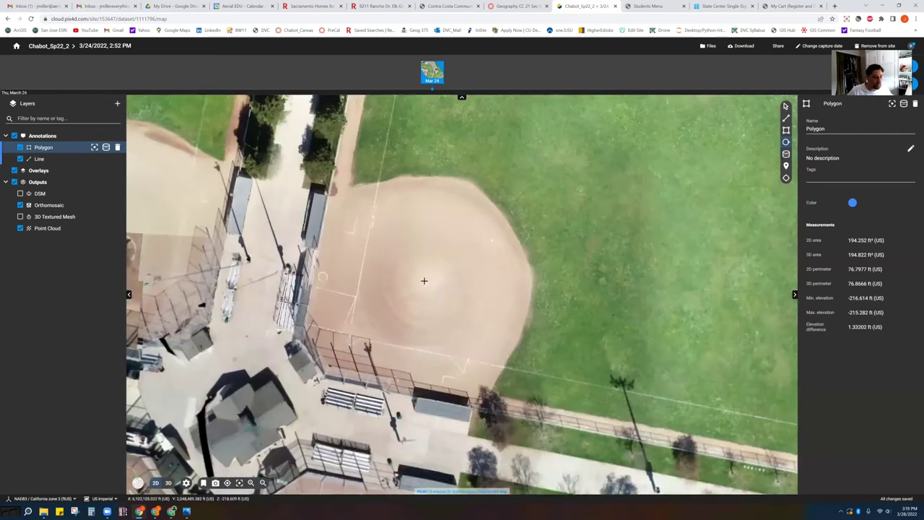
{"action": "left_click", "coordinate": [459, 296]}
{"action": "left_click", "coordinate": [511, 319]}
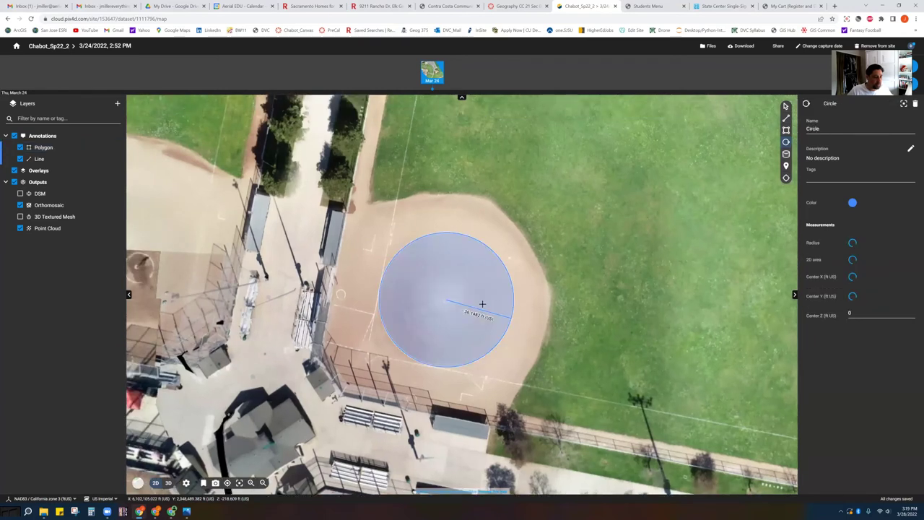
{"action": "left_click", "coordinate": [549, 300]}
{"action": "left_click_drag", "start_coordinate": [546, 297], "coordinate": [548, 296]}
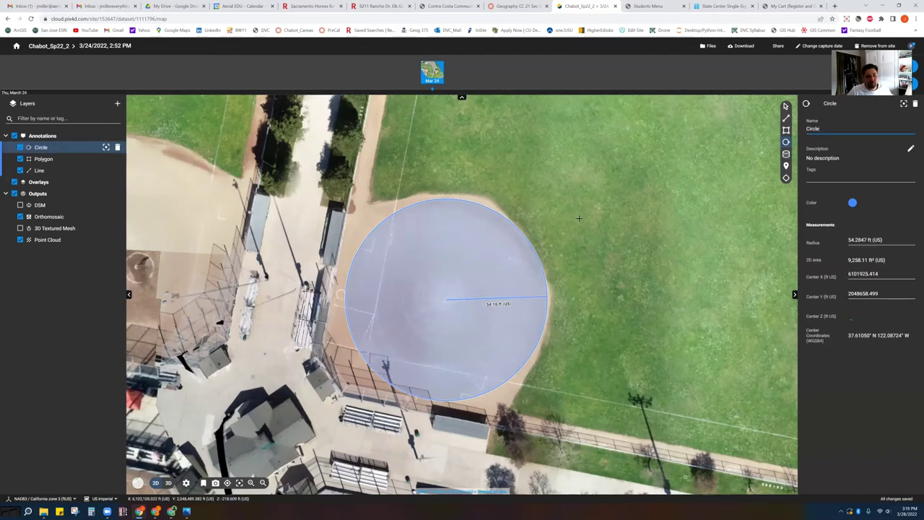
- Place a marker on the wheelchair symbol of the northernmost accessible parking stall along the plaza
{"action": "scroll", "coordinate": [598, 206], "scroll_direction": "down", "scroll_amount": 3}
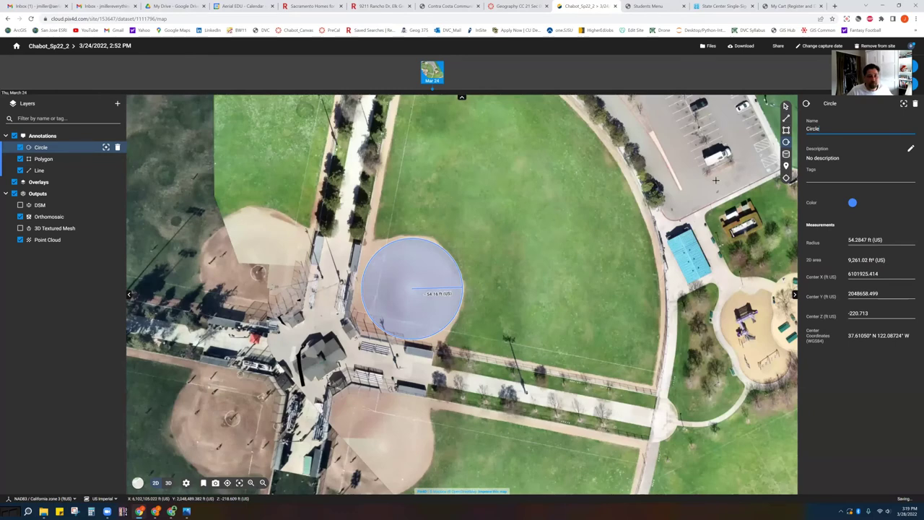
{"action": "right_click_drag", "start_coordinate": [694, 193], "coordinate": [744, 152]}
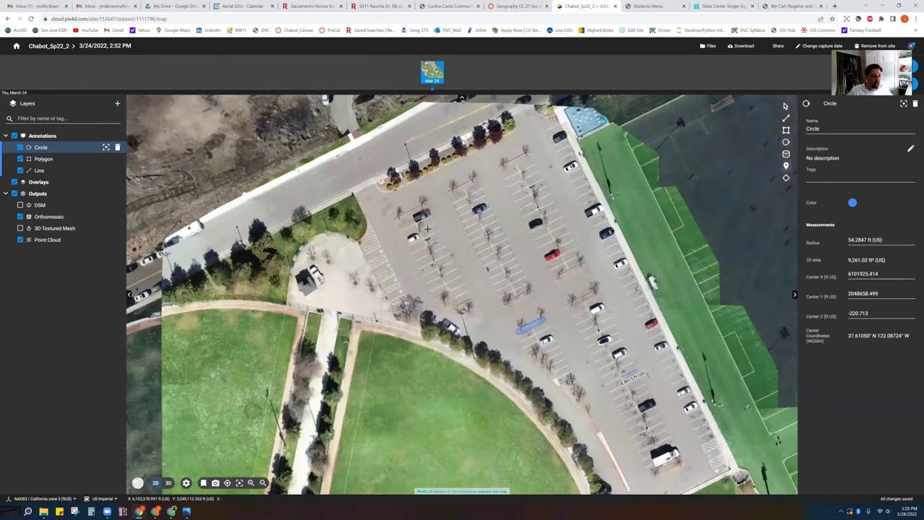
{"action": "scroll", "coordinate": [448, 224], "scroll_direction": "up", "scroll_amount": 3}
{"action": "left_click_drag", "start_coordinate": [323, 287], "coordinate": [591, 160]}
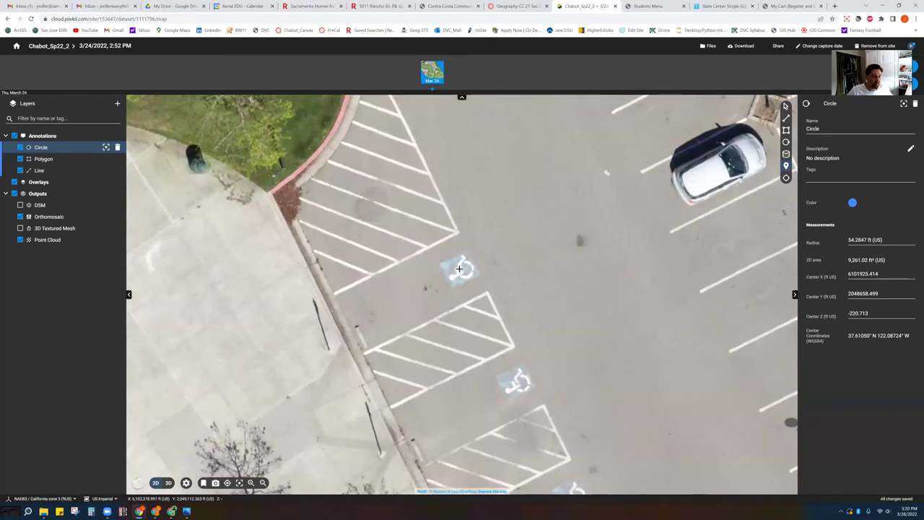
{"action": "left_click", "coordinate": [459, 268]}
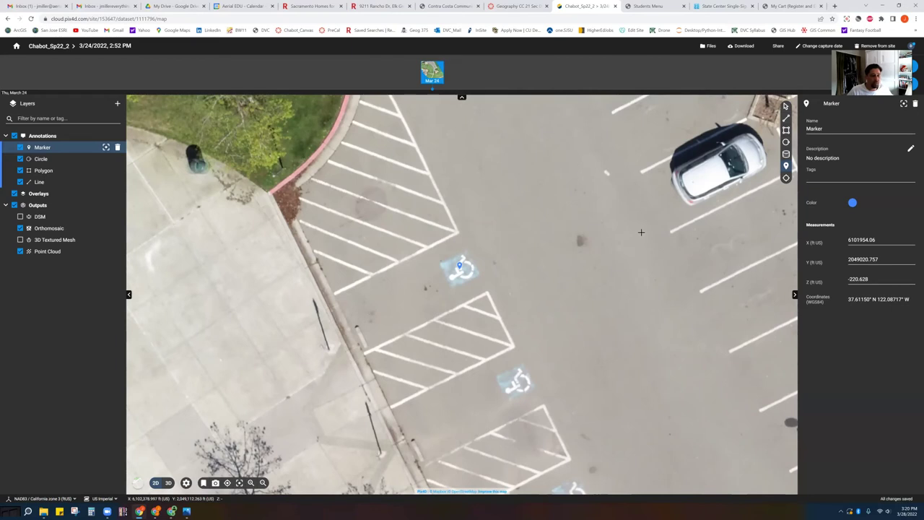
- Try to rename the accessible-stall marker as Handicap 1
{"action": "right_click", "coordinate": [831, 129]}
{"action": "left_click", "coordinate": [828, 124]}
{"action": "key", "text": "BackSpace"}
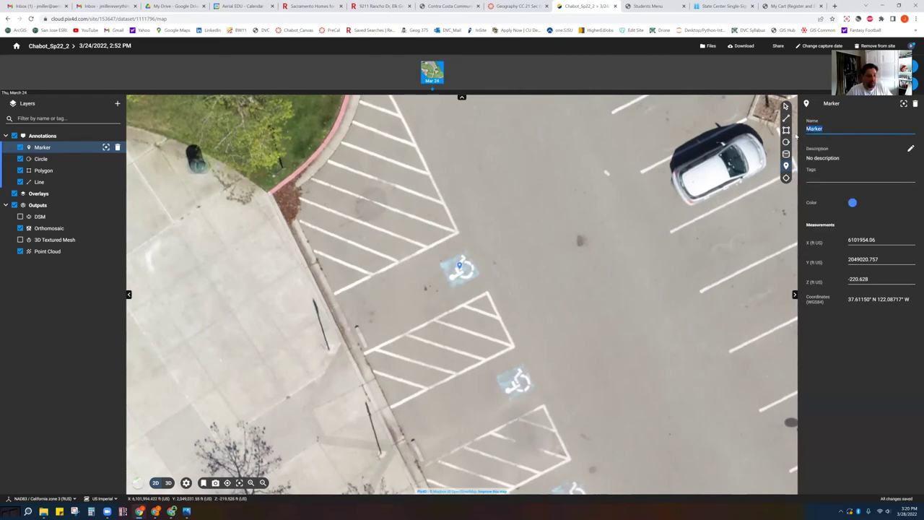
{"action": "type", "text": "Hand"}
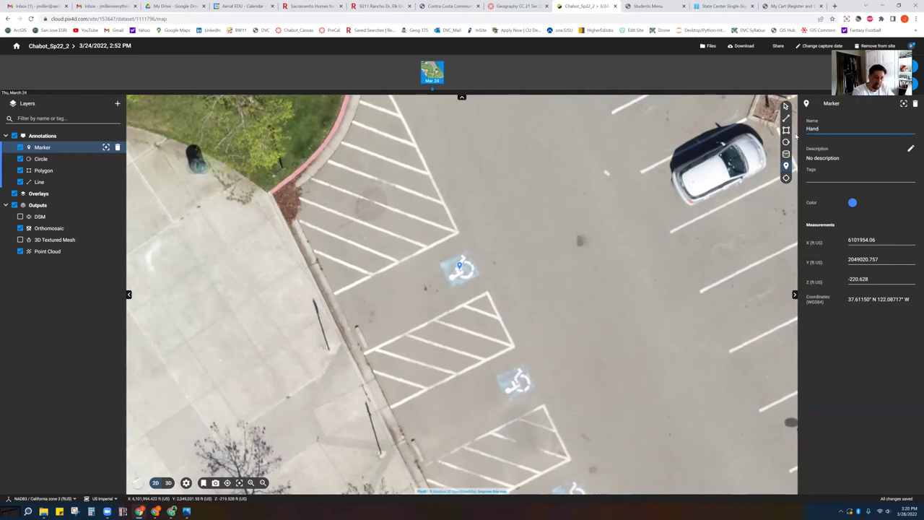
{"action": "type", "text": "icap"}
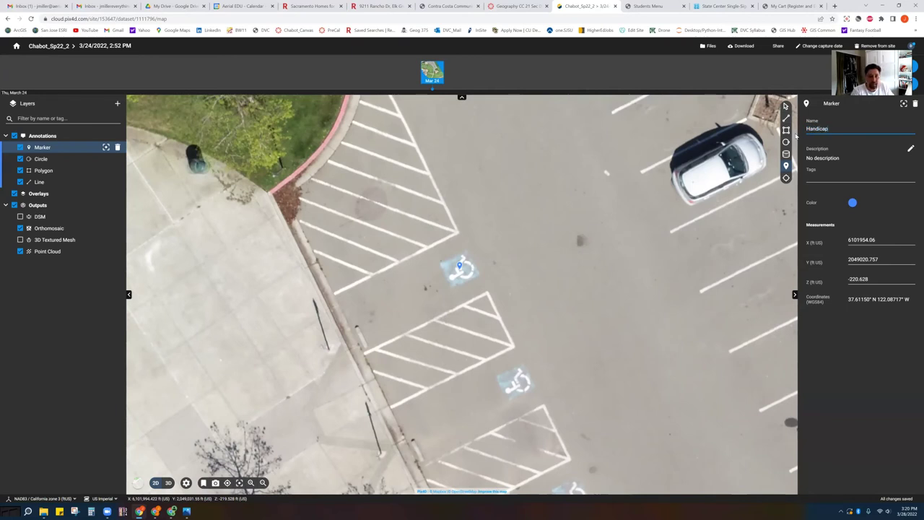
{"action": "type", "text": "1"}
{"action": "left_click", "coordinate": [520, 190]}
{"action": "left_click_drag", "start_coordinate": [554, 240], "coordinate": [439, 323]}
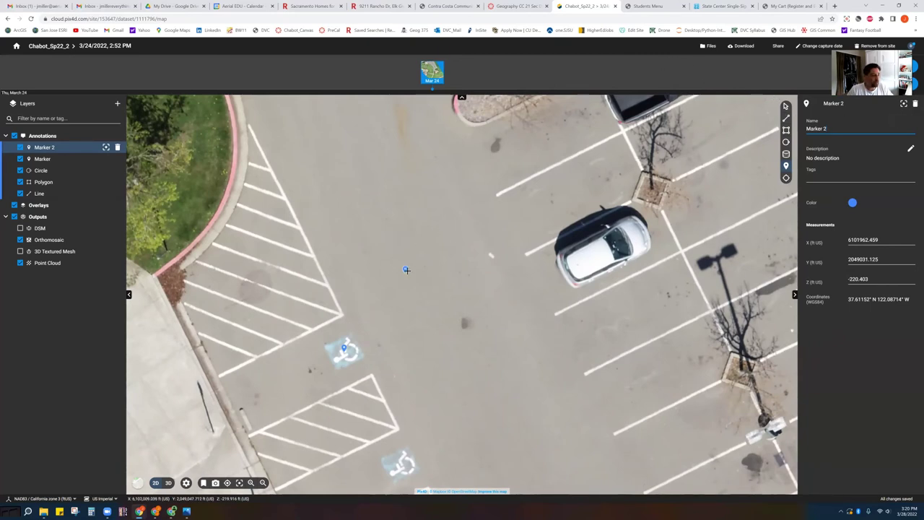
{"action": "left_click", "coordinate": [915, 104]}
{"action": "left_click", "coordinate": [504, 289]}
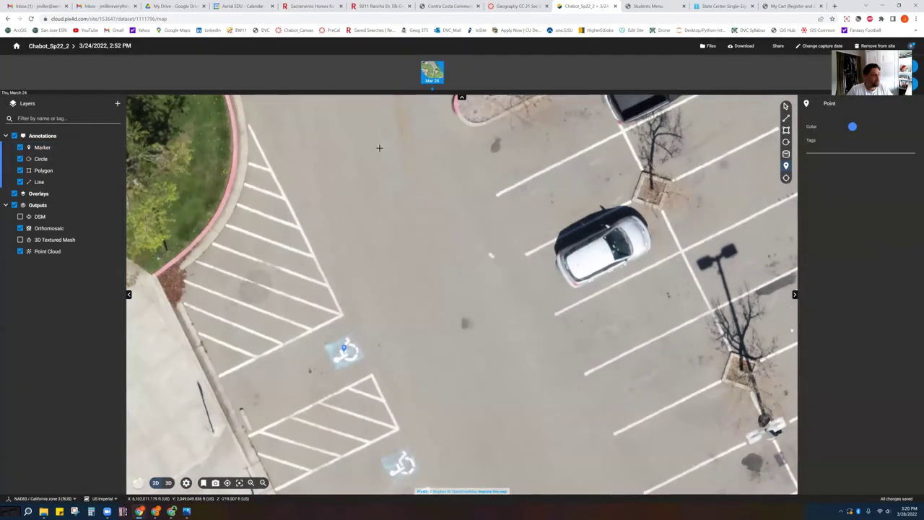
- Place a marker at the upper-left corner of the blue-roofed building south of the parking lot
{"action": "scroll", "coordinate": [430, 273], "scroll_direction": "down", "scroll_amount": 1}
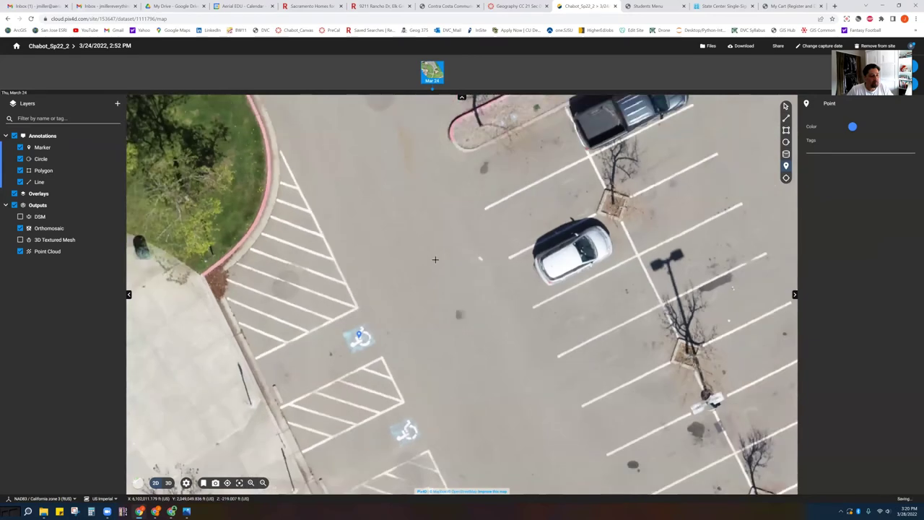
{"action": "scroll", "coordinate": [506, 250], "scroll_direction": "down", "scroll_amount": 2}
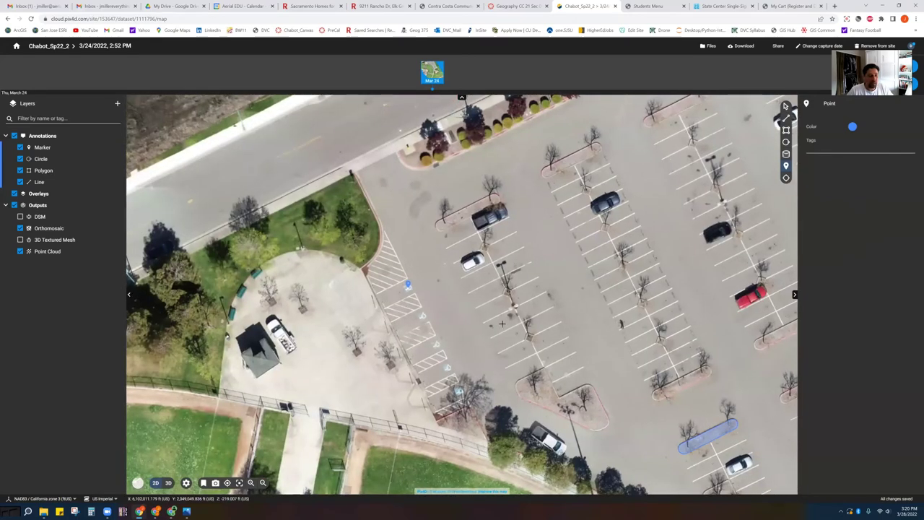
{"action": "left_click_drag", "start_coordinate": [655, 251], "coordinate": [501, 380]}
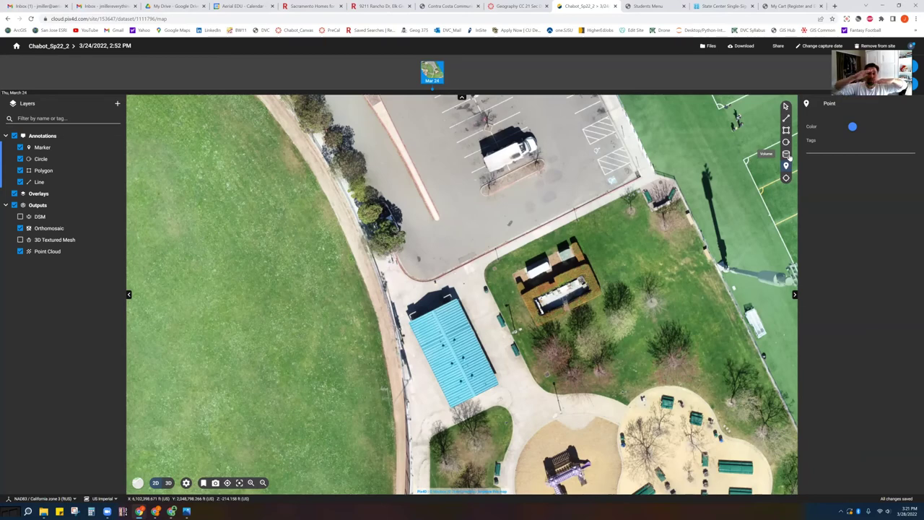
{"action": "left_click_drag", "start_coordinate": [581, 395], "coordinate": [583, 373]}
{"action": "left_click_drag", "start_coordinate": [494, 305], "coordinate": [493, 288]}
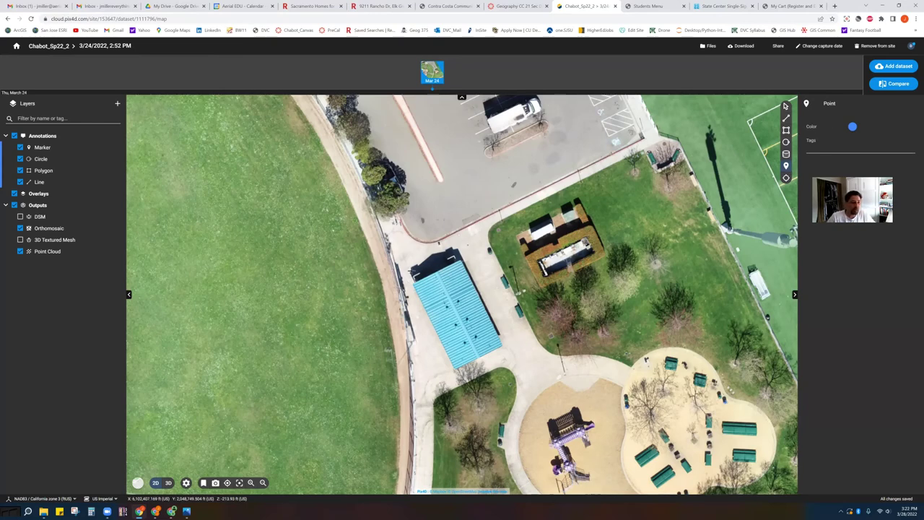
{"action": "left_click", "coordinate": [408, 274]}
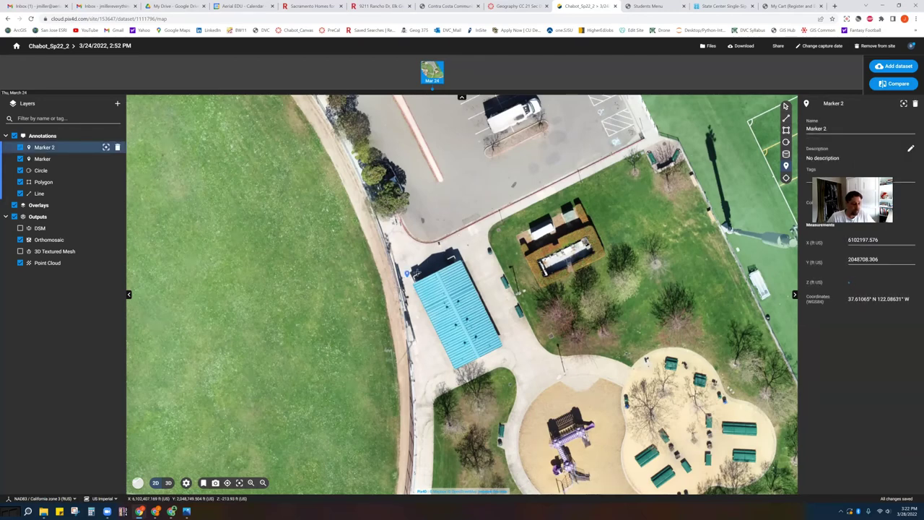
- Delete the marker placed at the corner of the blue-roofed building
{"action": "left_click", "coordinate": [915, 105]}
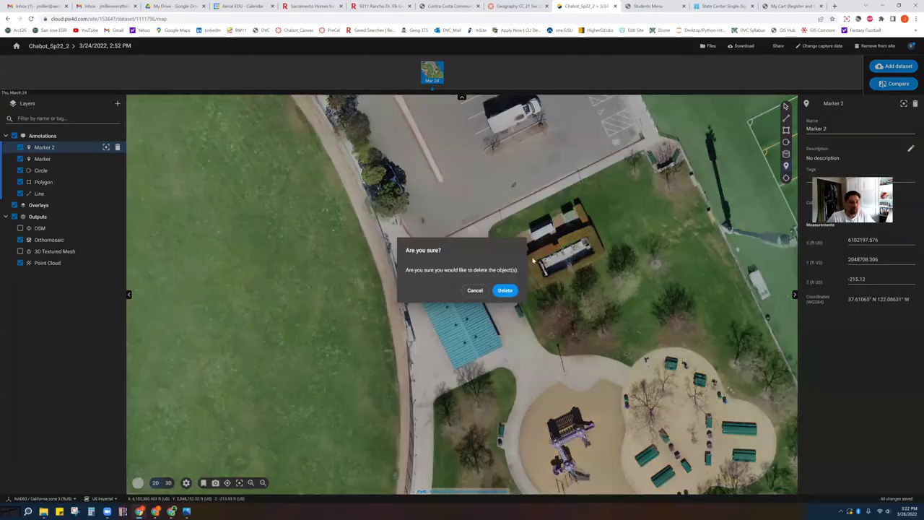
{"action": "key", "text": "Return"}
- Outline the blue-roofed building with a volume annotation of about 2,122 sq ft and calculate its volume
{"action": "left_click", "coordinate": [786, 154]}
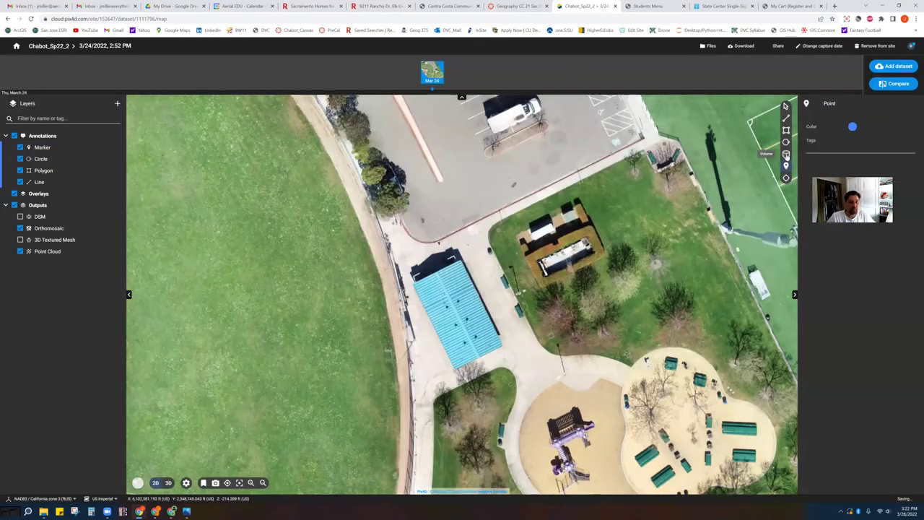
{"action": "left_click", "coordinate": [407, 272]}
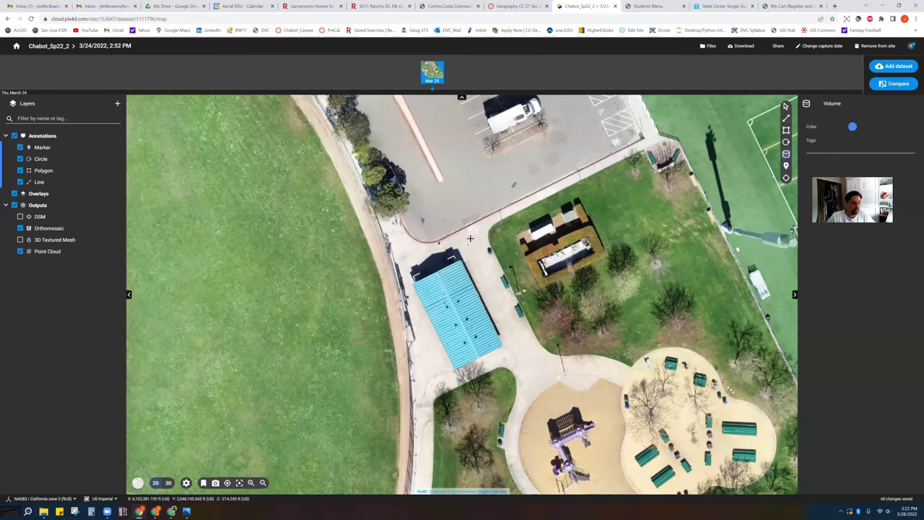
{"action": "double_click", "coordinate": [458, 248]}
{"action": "left_click", "coordinate": [514, 353]}
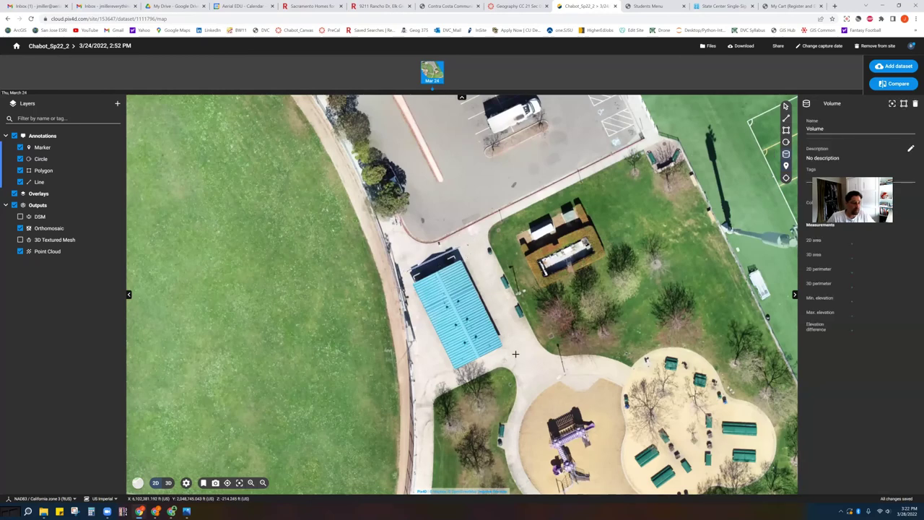
{"action": "double_click", "coordinate": [448, 381]}
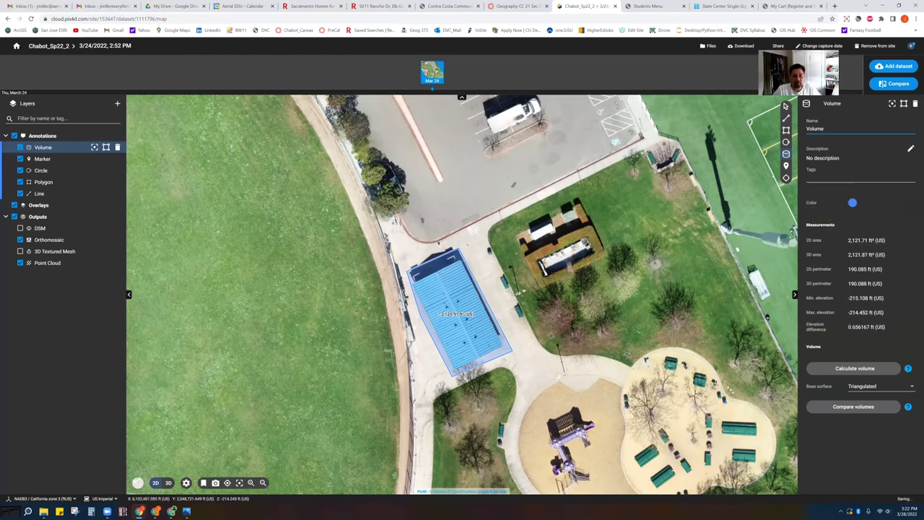
{"action": "left_click", "coordinate": [864, 368]}
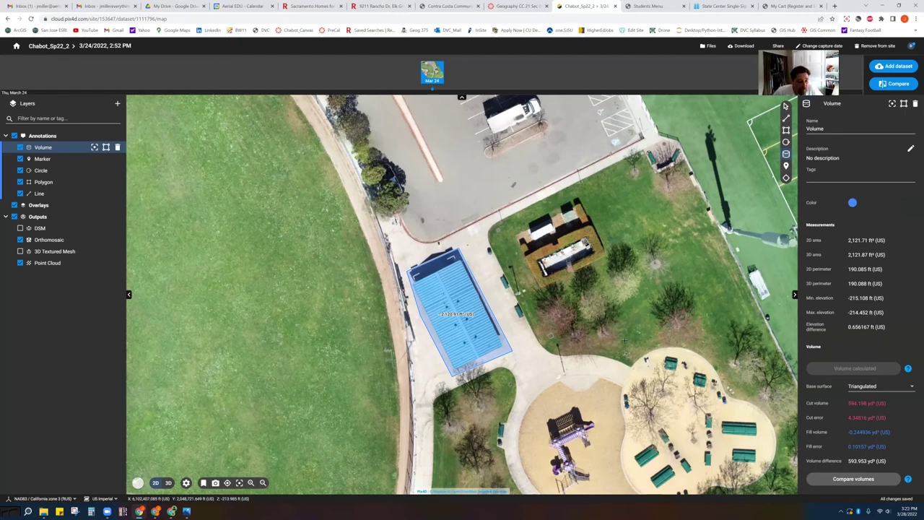
- Outline the hedge-walled enclosure east of the blue-roofed building with a volume annotation of about 550 sq ft and calculate its volume
{"action": "left_click_drag", "start_coordinate": [587, 245], "coordinate": [584, 209]}
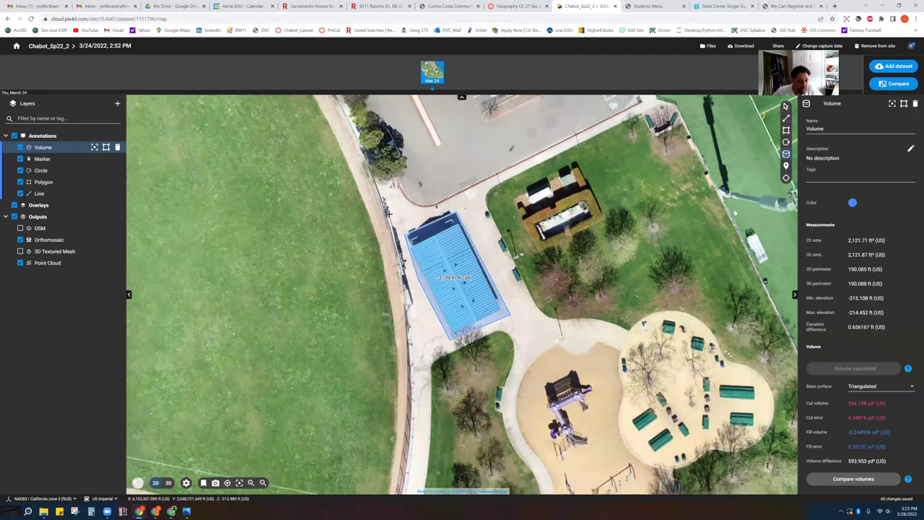
{"action": "left_click_drag", "start_coordinate": [414, 434], "coordinate": [578, 176]}
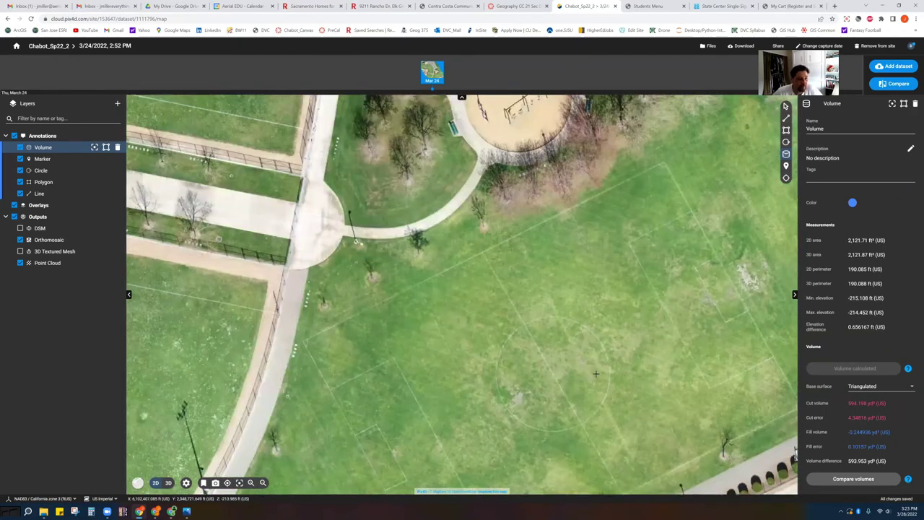
{"action": "left_click_drag", "start_coordinate": [589, 274], "coordinate": [560, 281]}
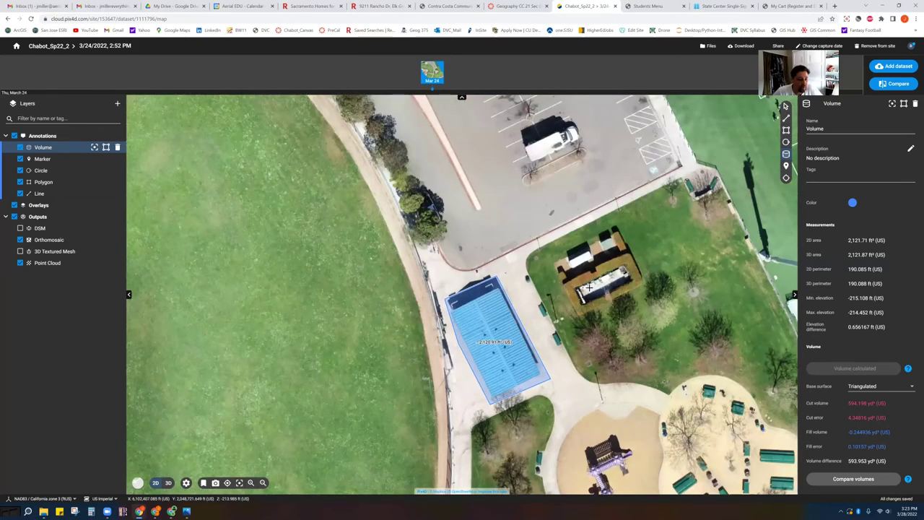
{"action": "scroll", "coordinate": [570, 285], "scroll_direction": "up", "scroll_amount": 3}
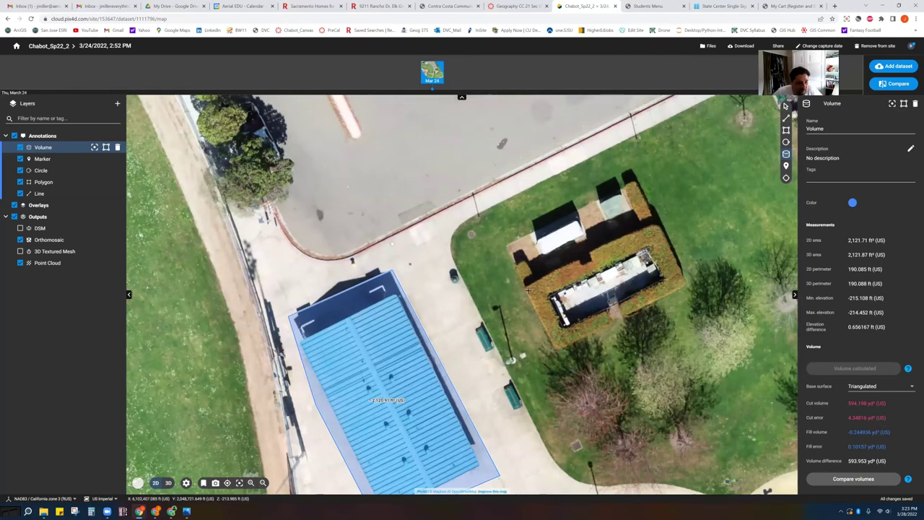
{"action": "left_click", "coordinate": [655, 234]}
{"action": "double_click", "coordinate": [679, 284]}
{"action": "left_click", "coordinate": [559, 339]}
{"action": "left_click", "coordinate": [533, 290]}
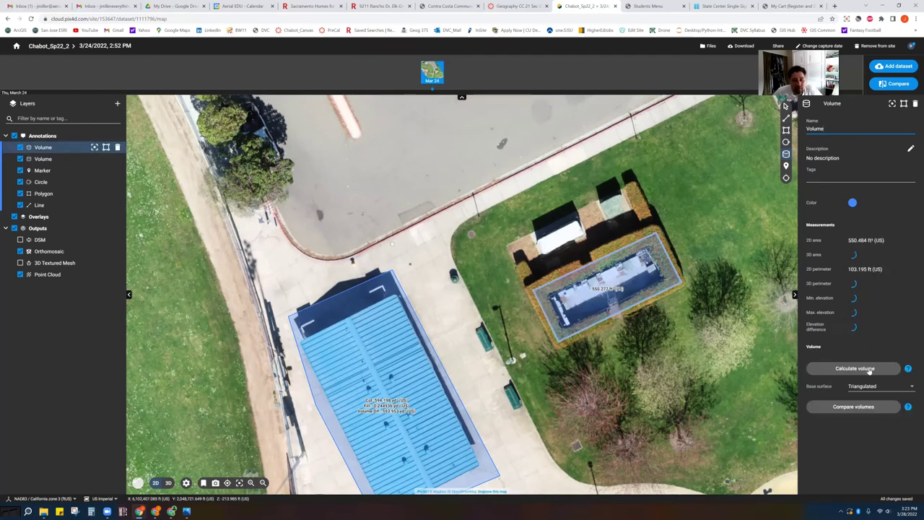
{"action": "left_click", "coordinate": [869, 369]}
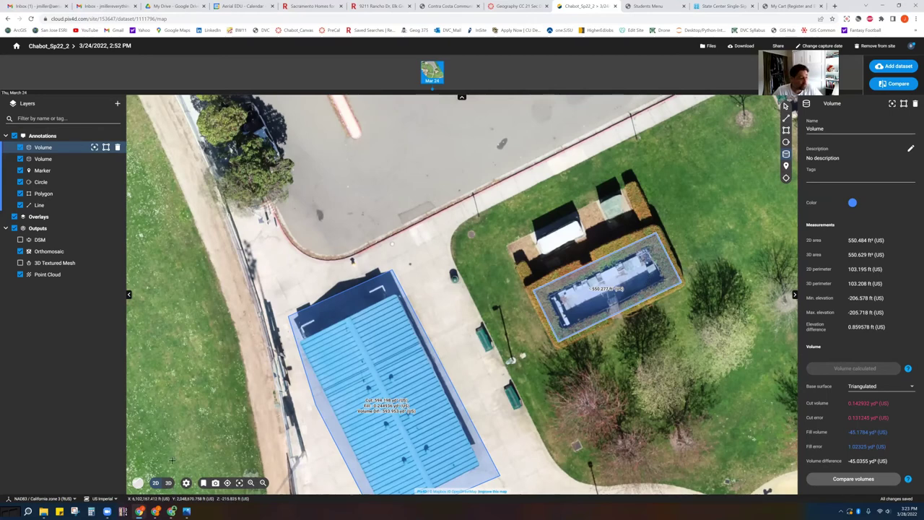
- Switch to the 3D view and examine the infield circle and the blue-roofed building's volume from several angles
{"action": "left_click", "coordinate": [167, 484]}
{"action": "left_click", "coordinate": [167, 484]}
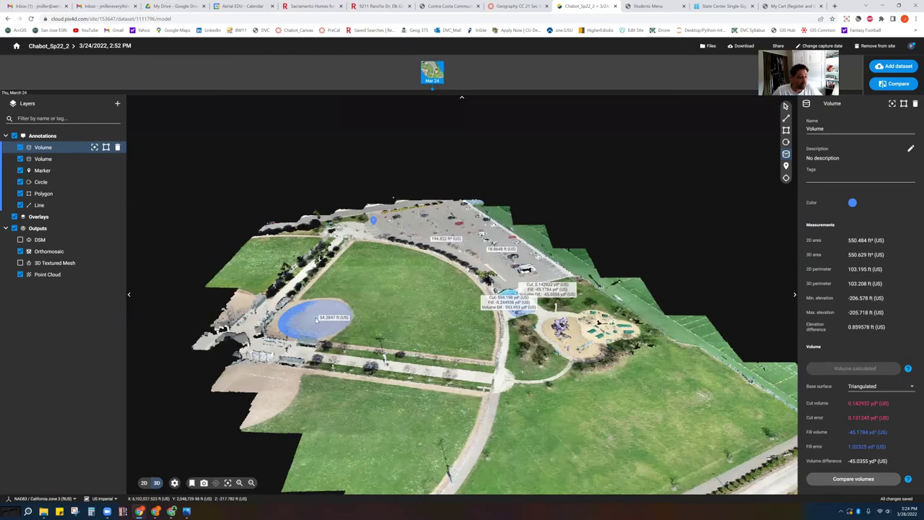
{"action": "scroll", "coordinate": [327, 309], "scroll_direction": "up", "scroll_amount": 5}
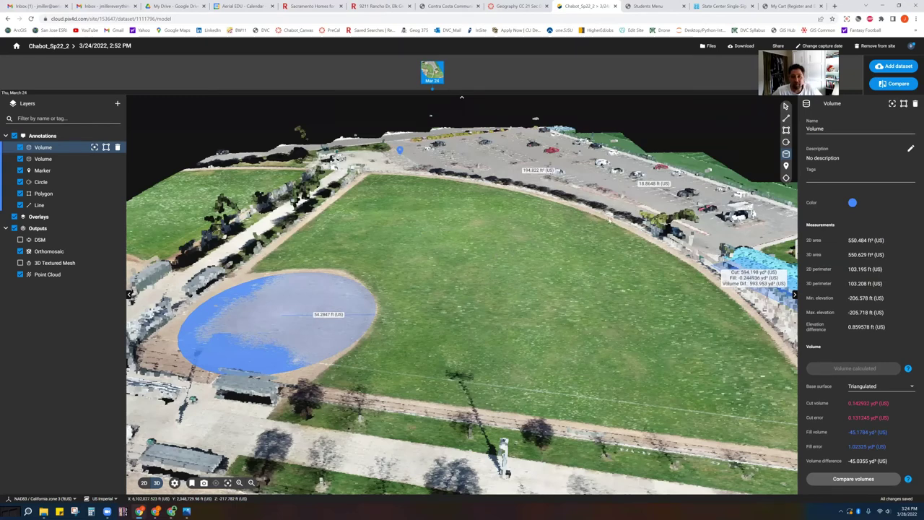
{"action": "left_click_drag", "start_coordinate": [626, 232], "coordinate": [345, 263]}
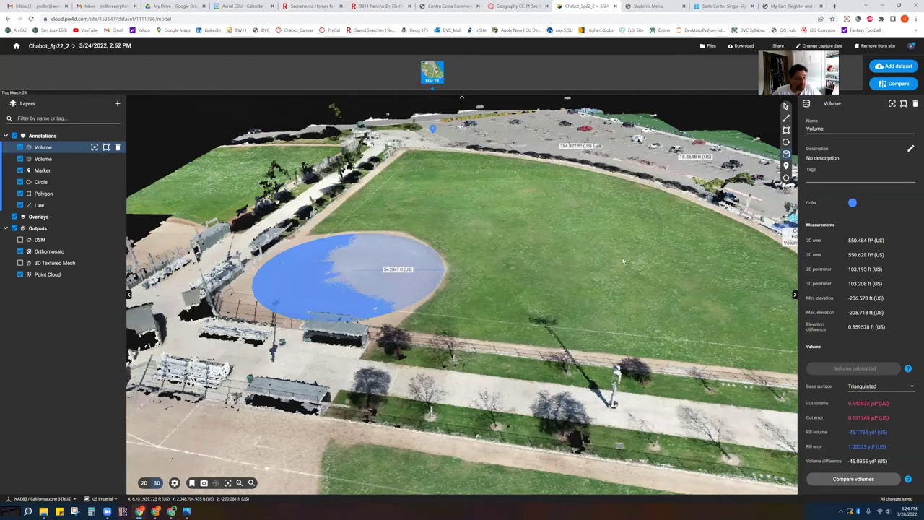
{"action": "left_click_drag", "start_coordinate": [528, 232], "coordinate": [621, 209]}
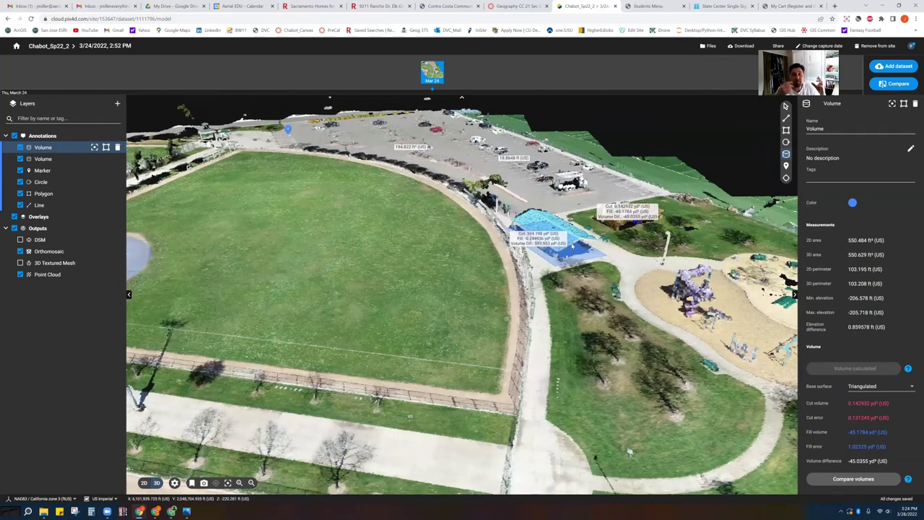
{"action": "scroll", "coordinate": [571, 247], "scroll_direction": "up", "scroll_amount": 5}
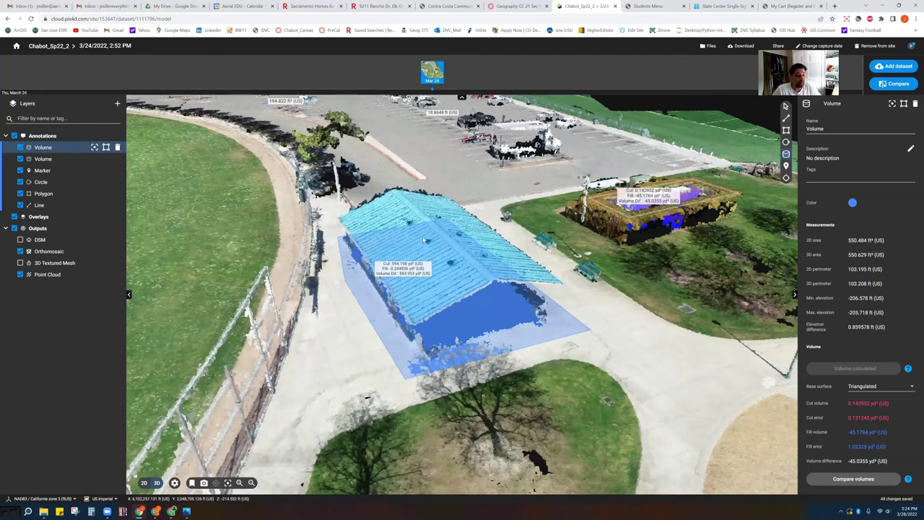
{"action": "left_click_drag", "start_coordinate": [440, 216], "coordinate": [474, 218]}
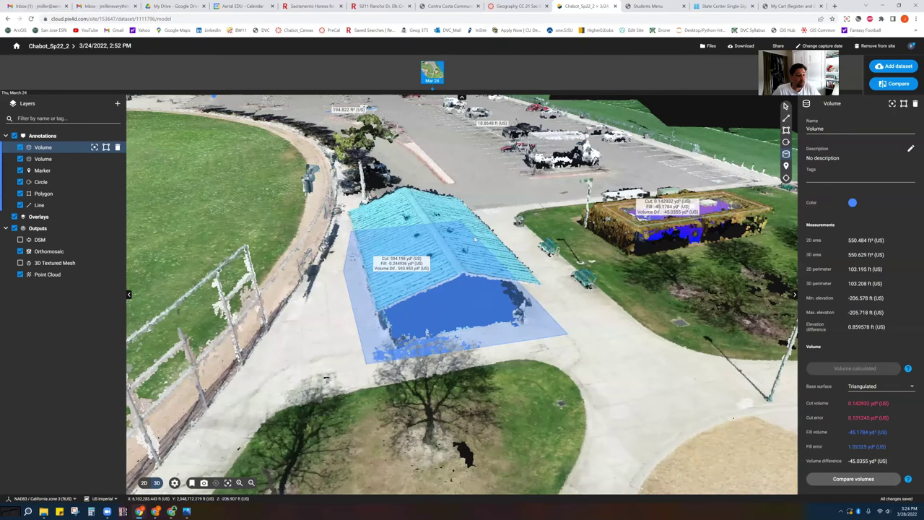
{"action": "left_click_drag", "start_coordinate": [495, 244], "coordinate": [478, 238]}
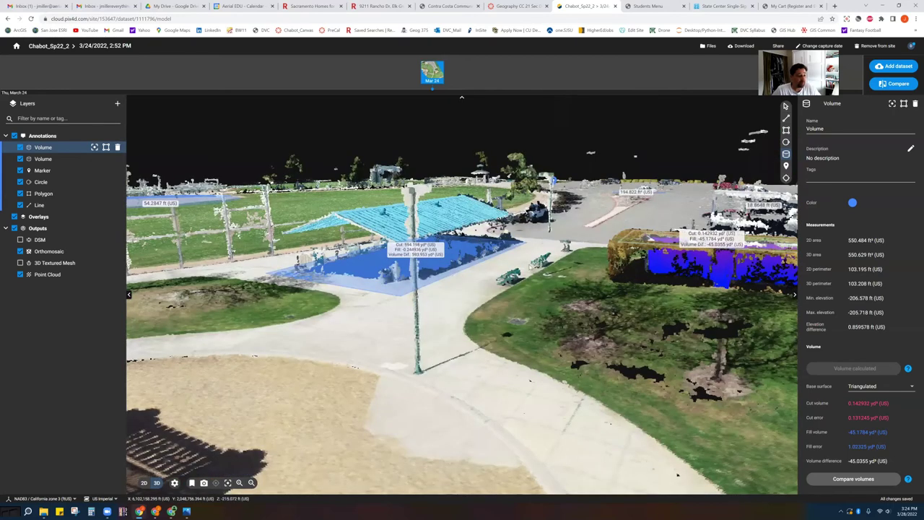
{"action": "left_click_drag", "start_coordinate": [665, 278], "coordinate": [433, 282]}
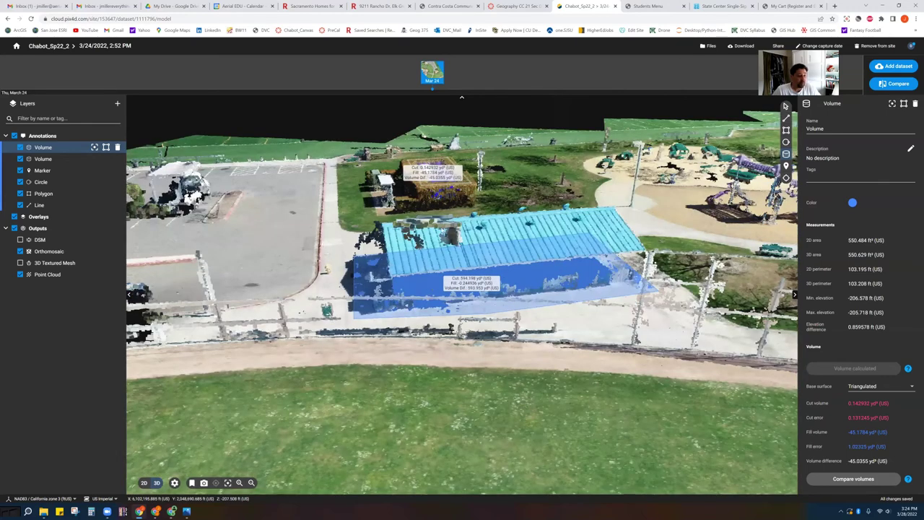
{"action": "left_click_drag", "start_coordinate": [506, 289], "coordinate": [325, 289]}
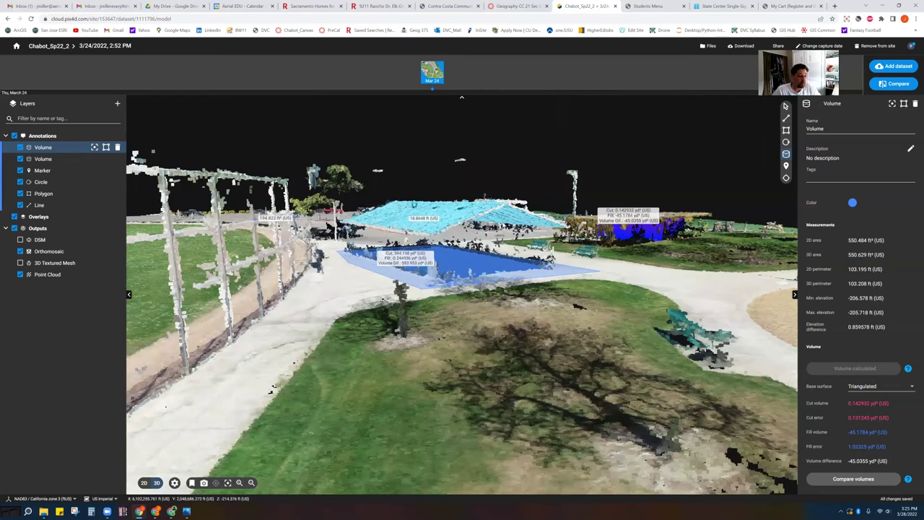
{"action": "left_click_drag", "start_coordinate": [419, 216], "coordinate": [451, 214]}
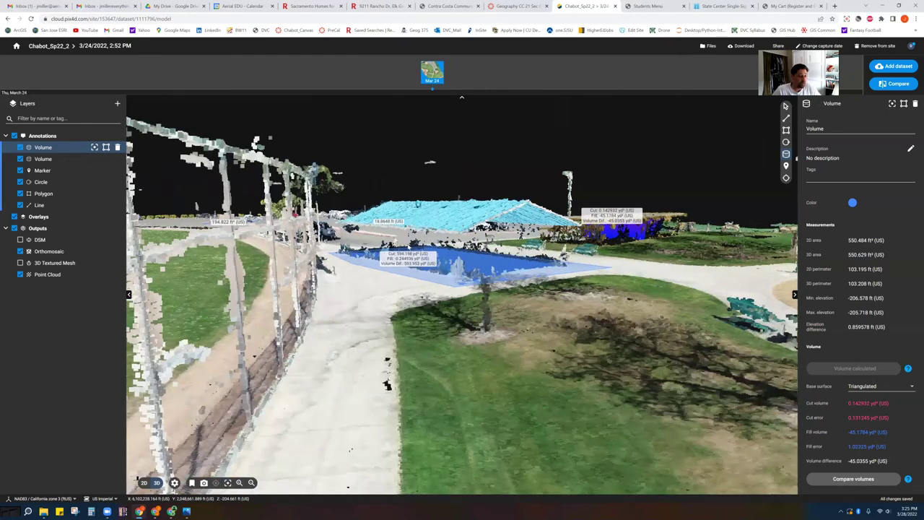
- Examine the hedge-walled enclosure's volume in 3D from above and from its sides
{"action": "left_click_drag", "start_coordinate": [421, 284], "coordinate": [426, 318]}
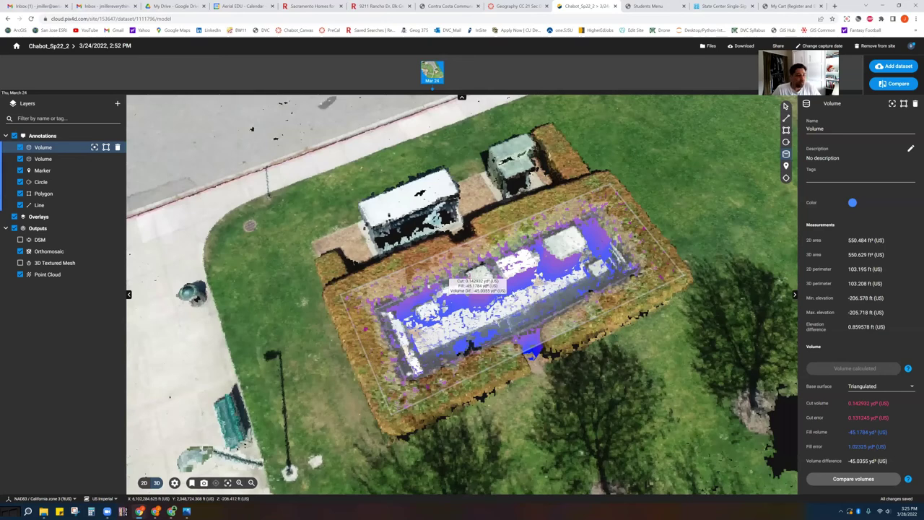
{"action": "left_click_drag", "start_coordinate": [538, 277], "coordinate": [508, 278]}
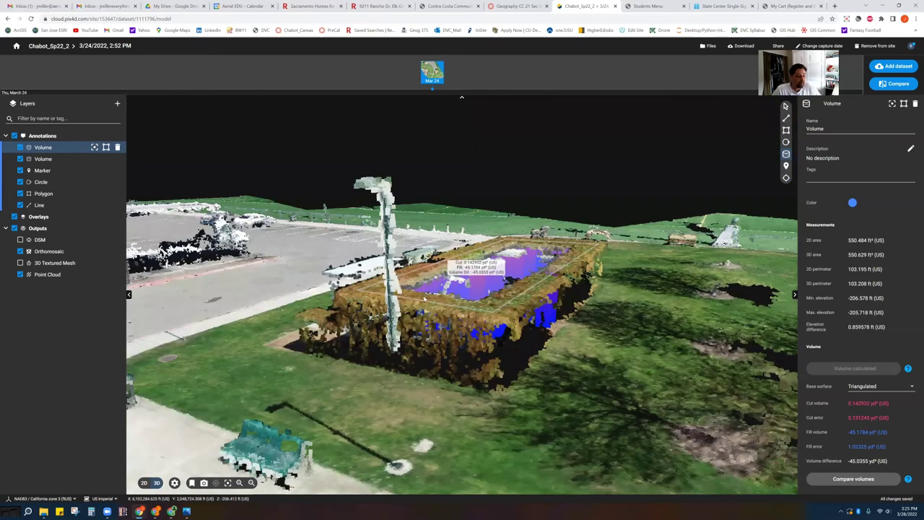
{"action": "left_click_drag", "start_coordinate": [445, 278], "coordinate": [443, 279]}
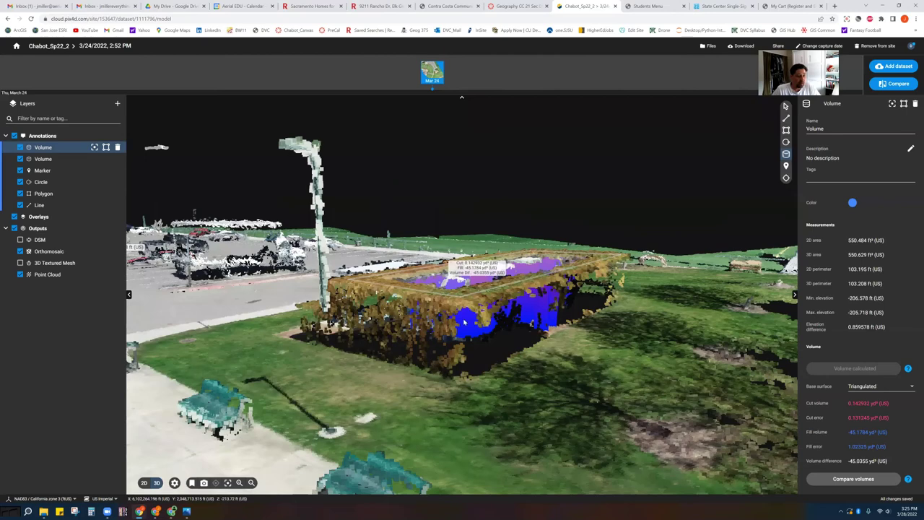
{"action": "left_click_drag", "start_coordinate": [466, 323], "coordinate": [466, 290]}
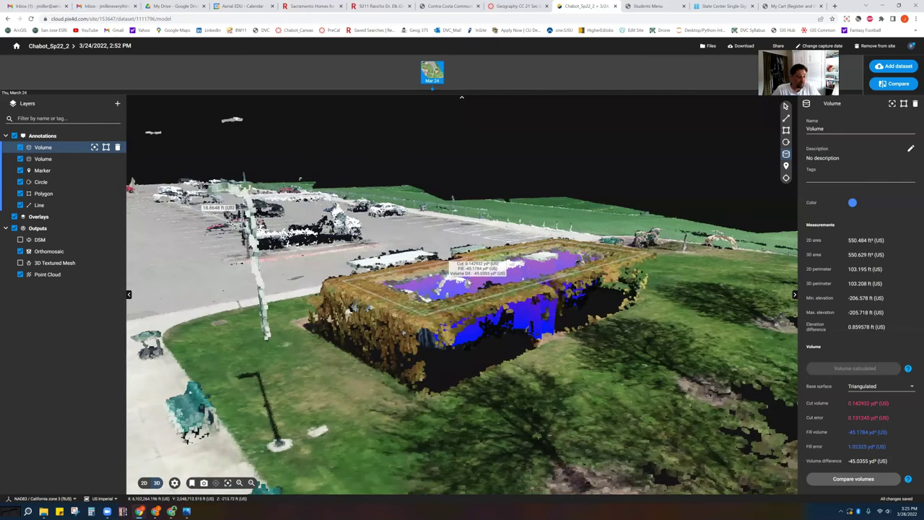
{"action": "left_click_drag", "start_coordinate": [463, 289], "coordinate": [465, 313]}
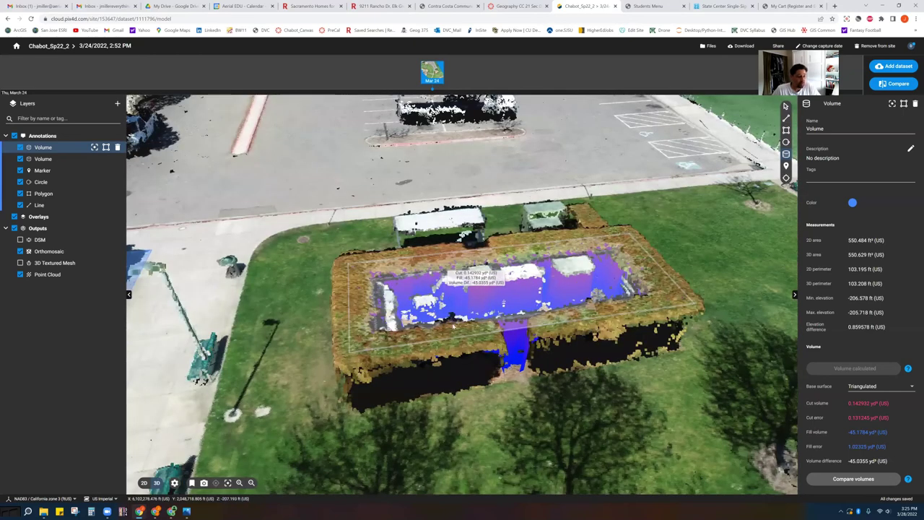
{"action": "left_click_drag", "start_coordinate": [541, 230], "coordinate": [499, 242]}
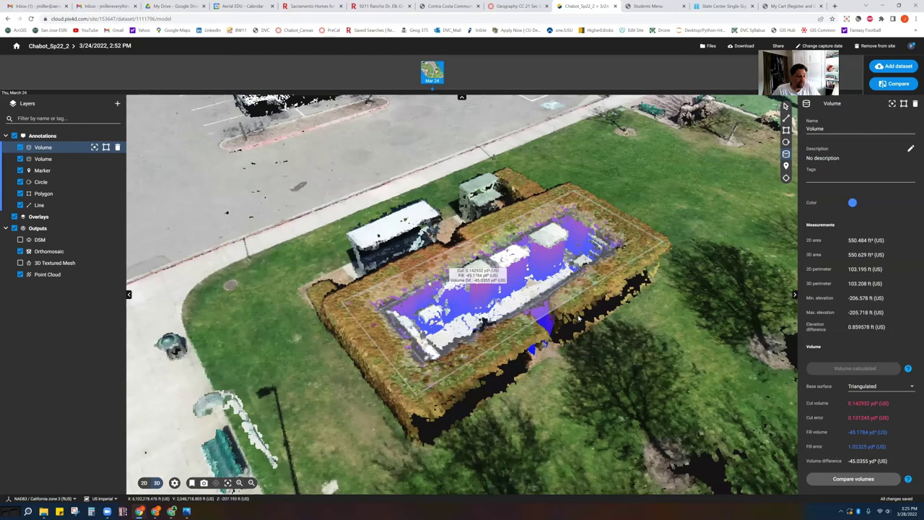
- Examine the accessible-stall marker in the parking lot and the playground area in the 3D model
{"action": "left_click", "coordinate": [227, 482]}
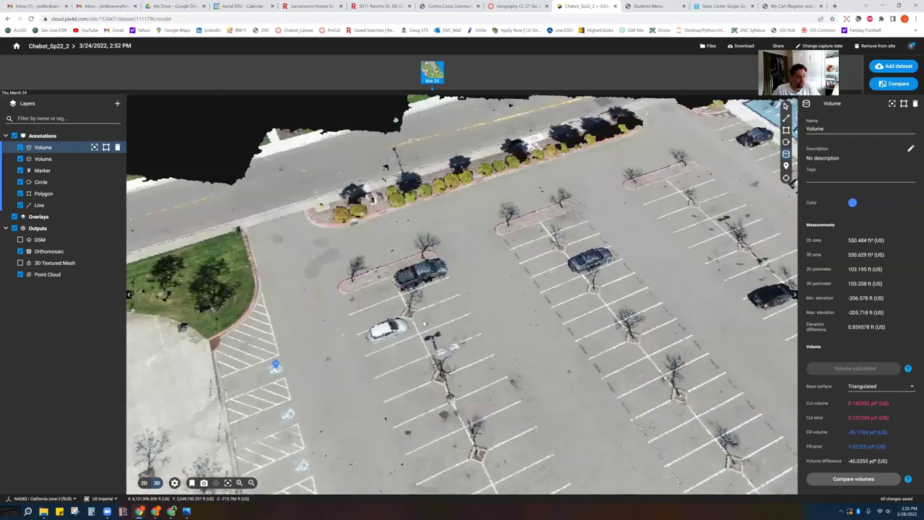
{"action": "scroll", "coordinate": [671, 264], "scroll_direction": "down", "scroll_amount": 5}
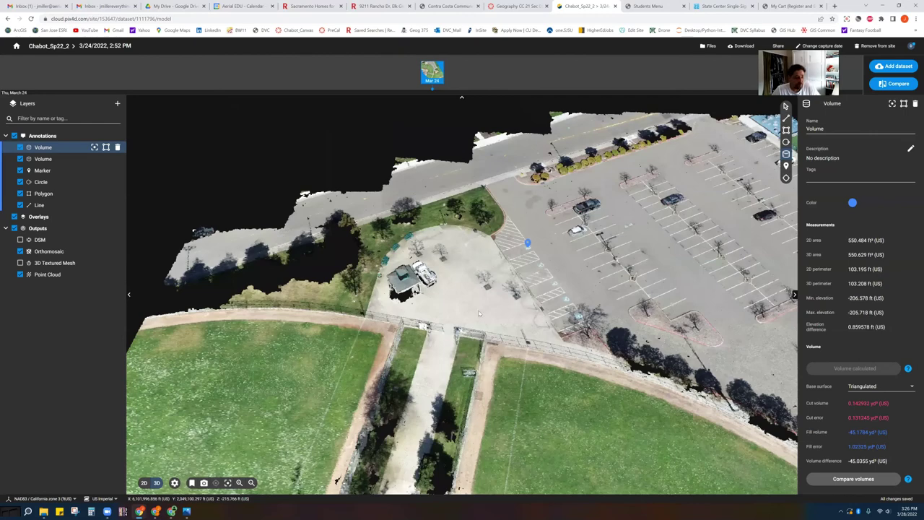
{"action": "double_click", "coordinate": [527, 312]}
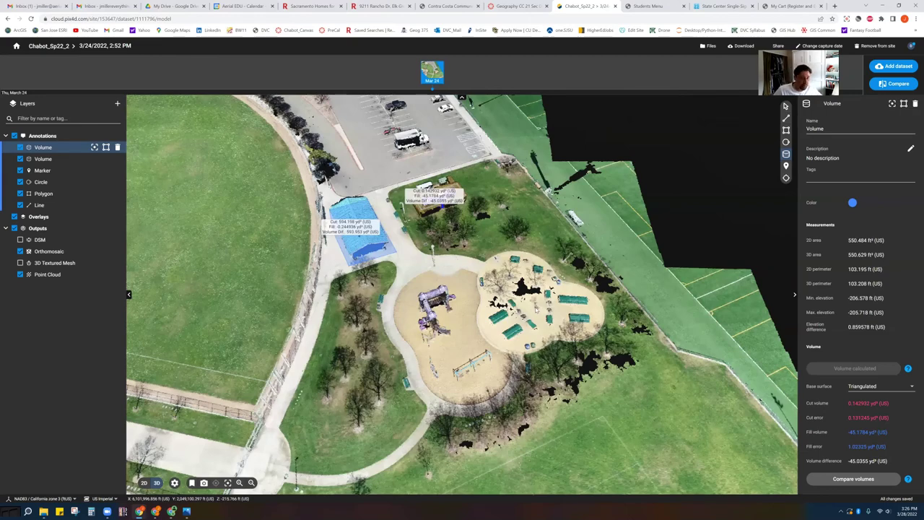
{"action": "scroll", "coordinate": [565, 285], "scroll_direction": "up", "scroll_amount": 2}
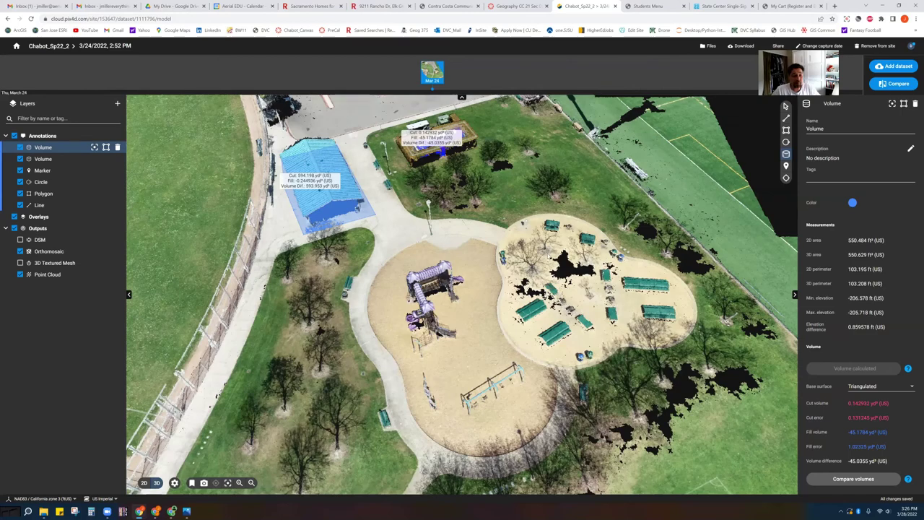
- Frame the hedge-walled enclosure's volume in 3D and start a rectangular screen snip with Snipping Tool
{"action": "left_click_drag", "start_coordinate": [474, 314], "coordinate": [498, 269]}
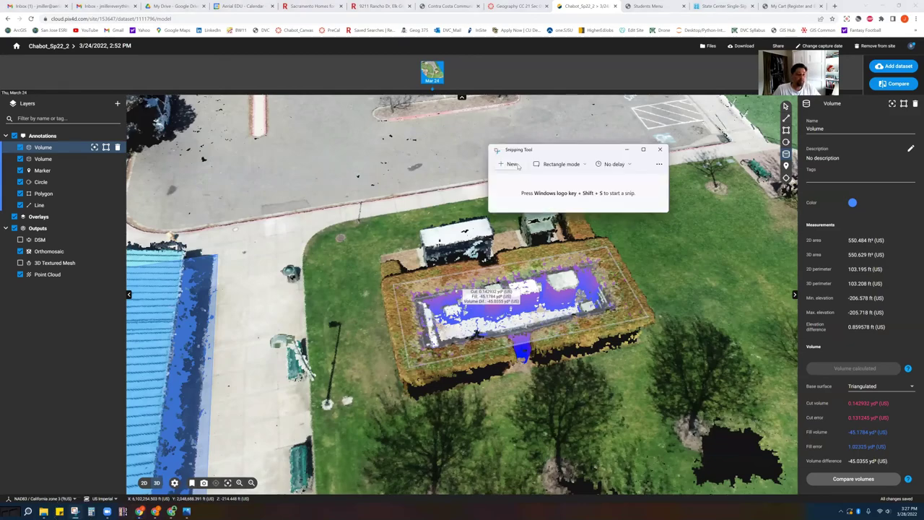
{"action": "left_click", "coordinate": [506, 165]}
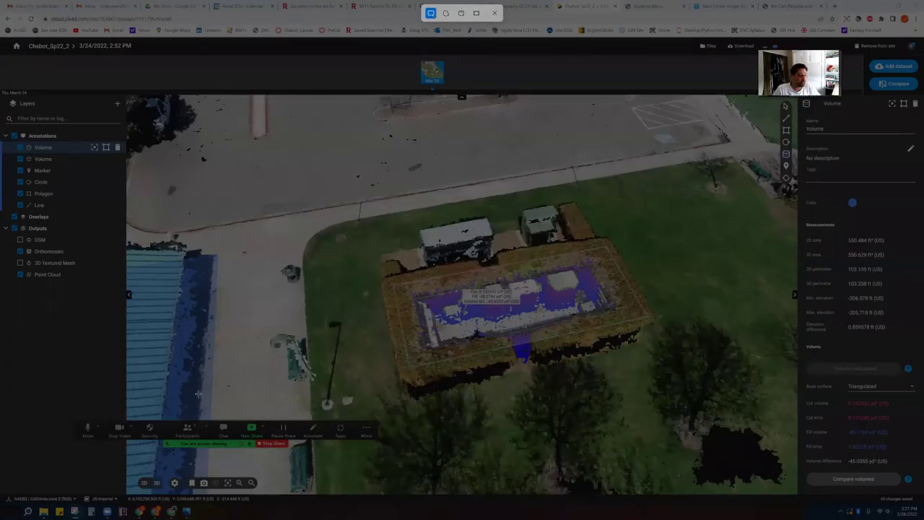
{"action": "left_click", "coordinate": [494, 13]}
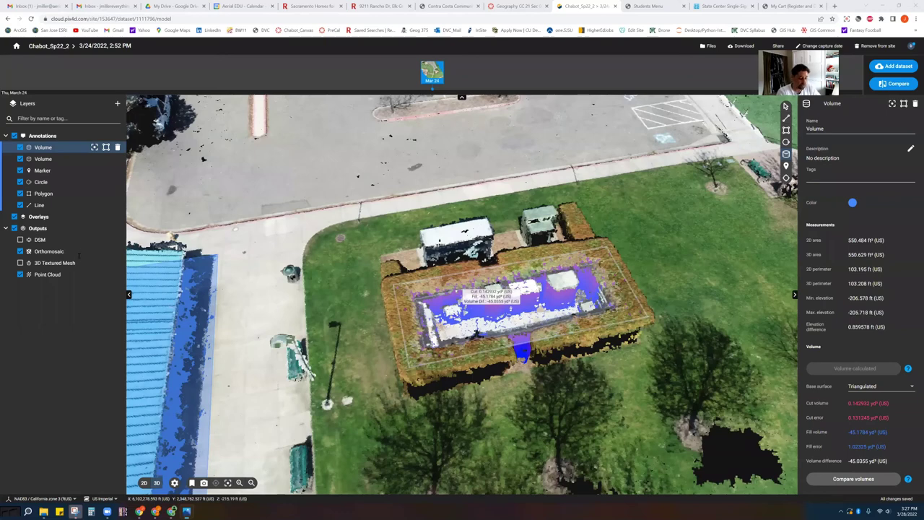
- Capture a rectangular snip of the hedge-walled enclosure and its volume label with Snipping Tool
{"action": "key", "text": "super"}
{"action": "type", "text": "snipping"}
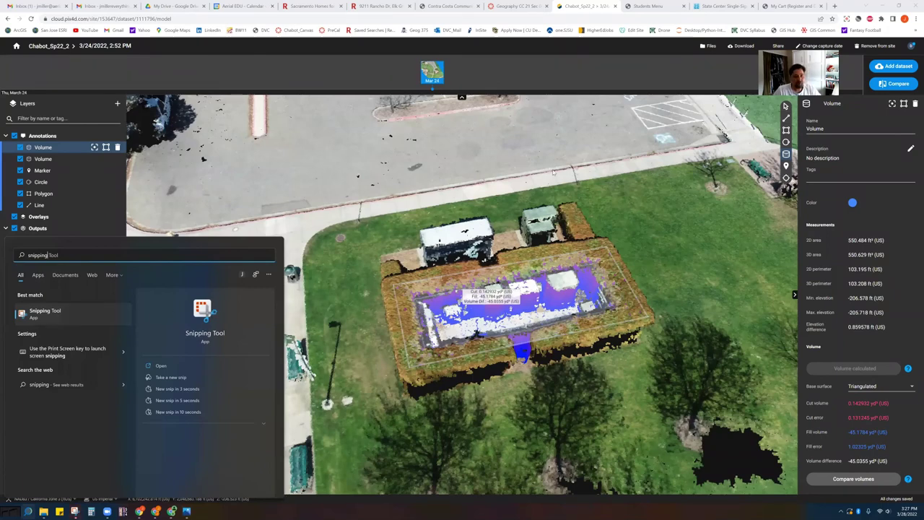
{"action": "key", "text": "Return"}
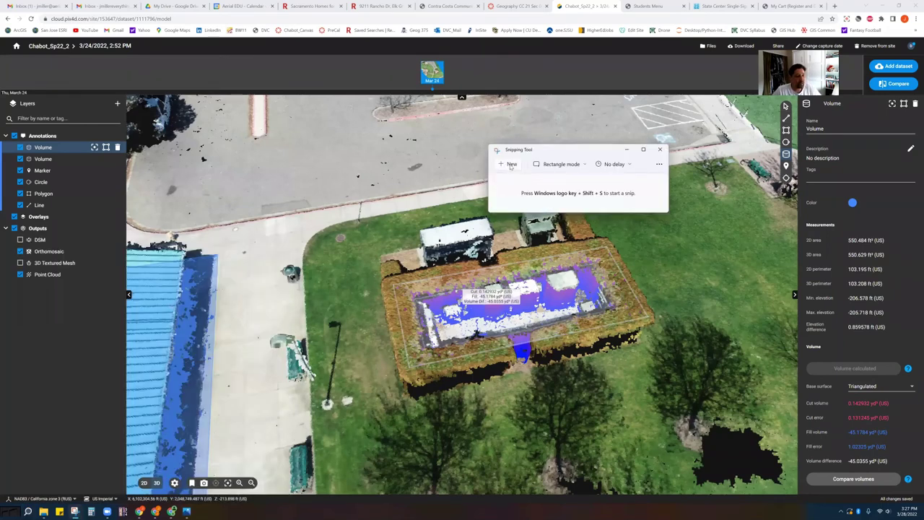
{"action": "left_click", "coordinate": [512, 166]}
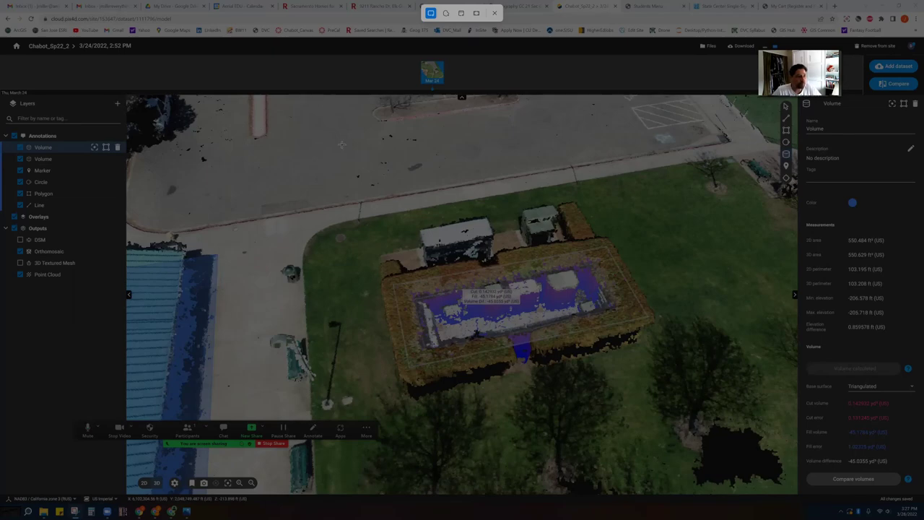
{"action": "left_click_drag", "start_coordinate": [308, 142], "coordinate": [729, 418]}
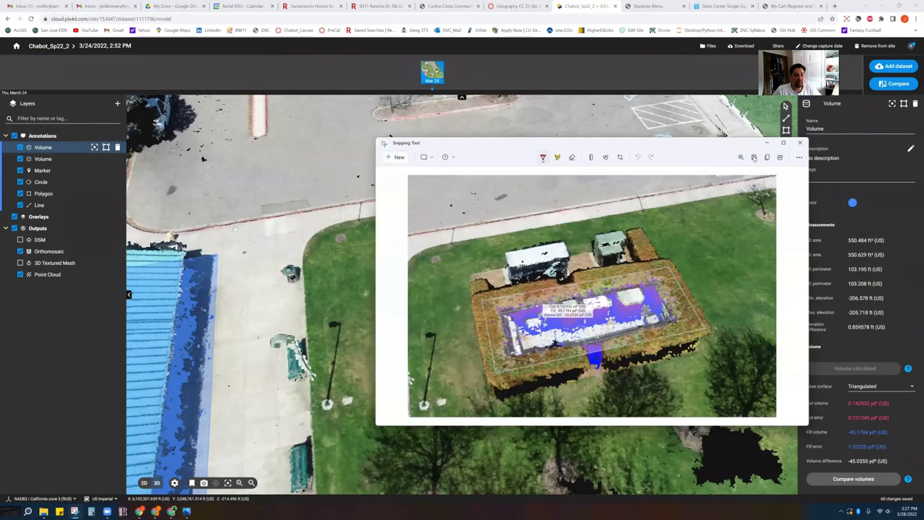
- Save the enclosure snip as a JPG named volume1 in the Downloads folder
{"action": "left_click", "coordinate": [753, 158]}
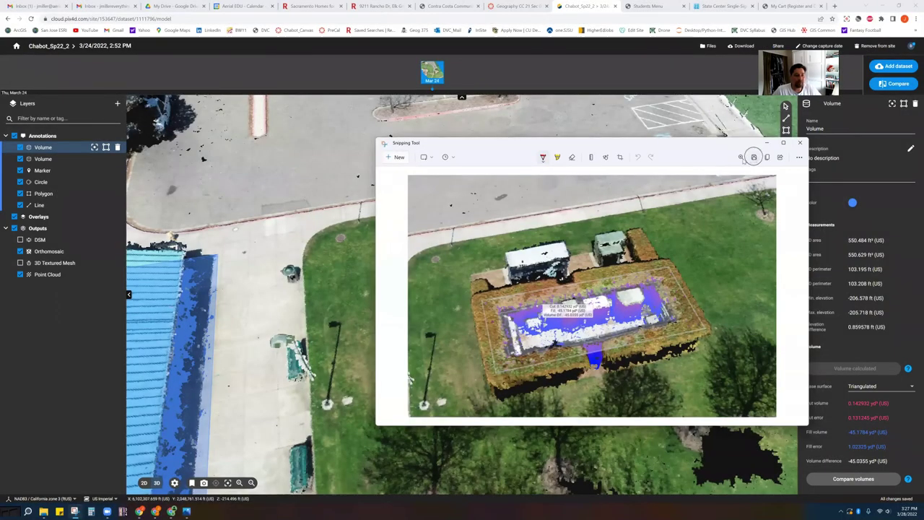
{"action": "key", "text": "ctrl+s"}
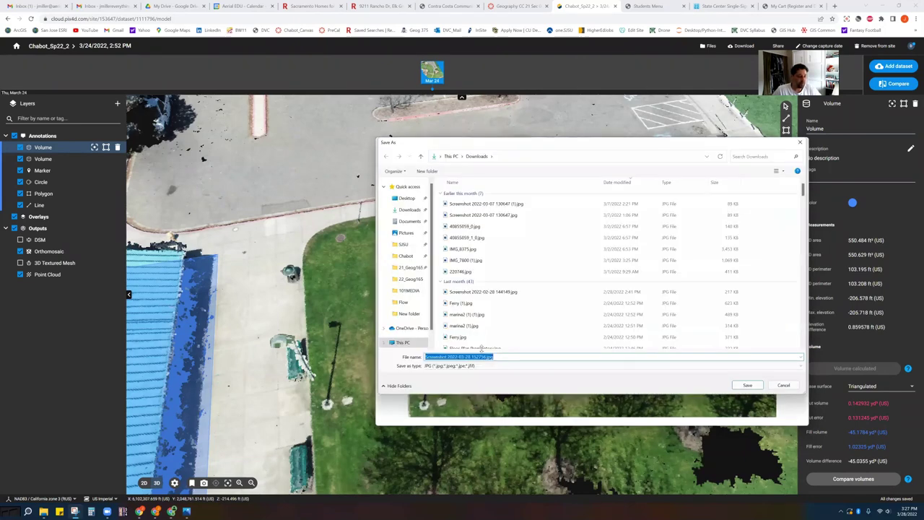
{"action": "type", "text": "volu"}
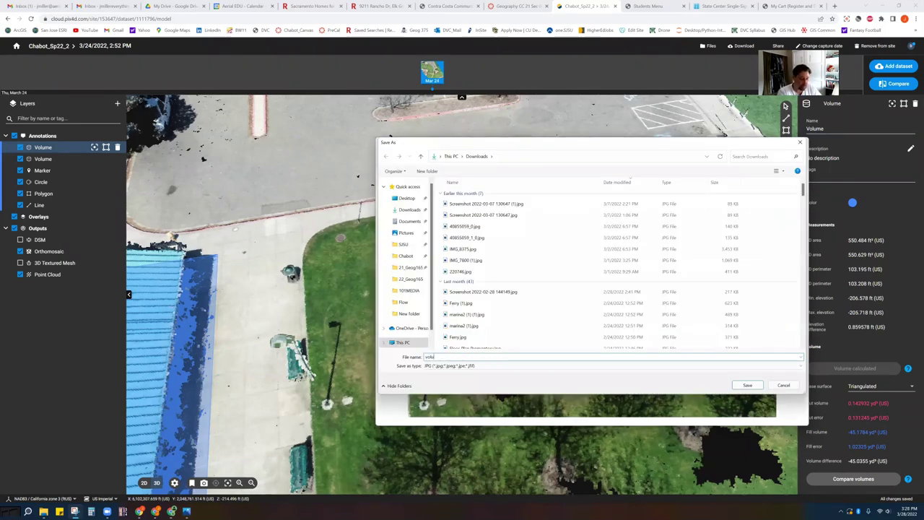
{"action": "type", "text": "me1"}
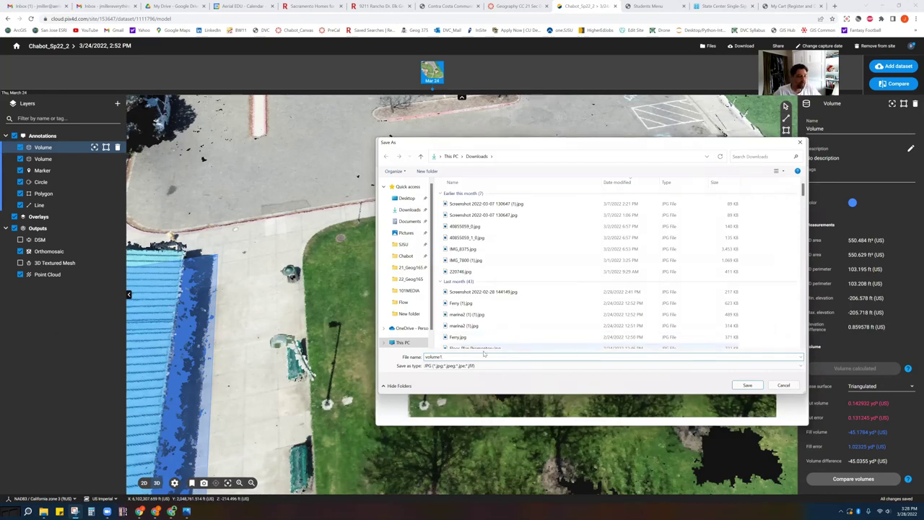
{"action": "left_click", "coordinate": [749, 385]}
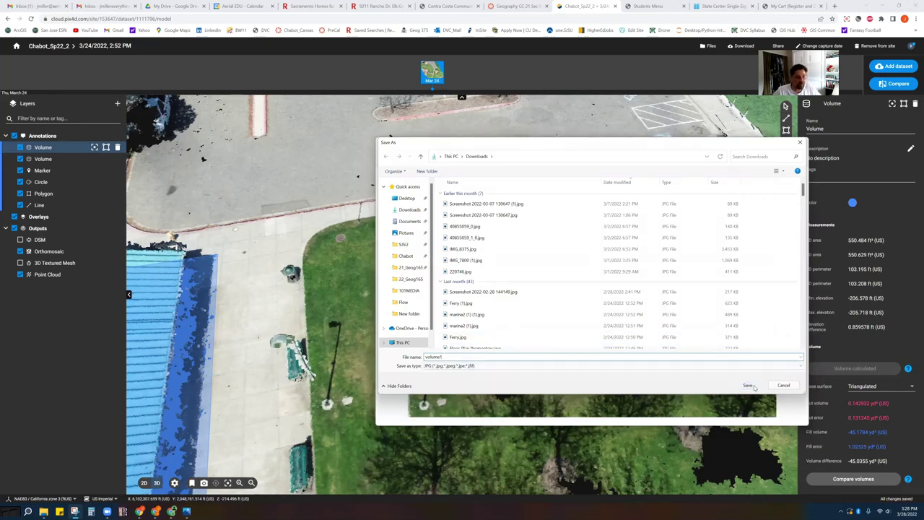
- Switch to the Canvas course, open the "Share your Lab 7 and Discuss" discussion and start a reply
{"action": "left_click", "coordinate": [514, 6]}
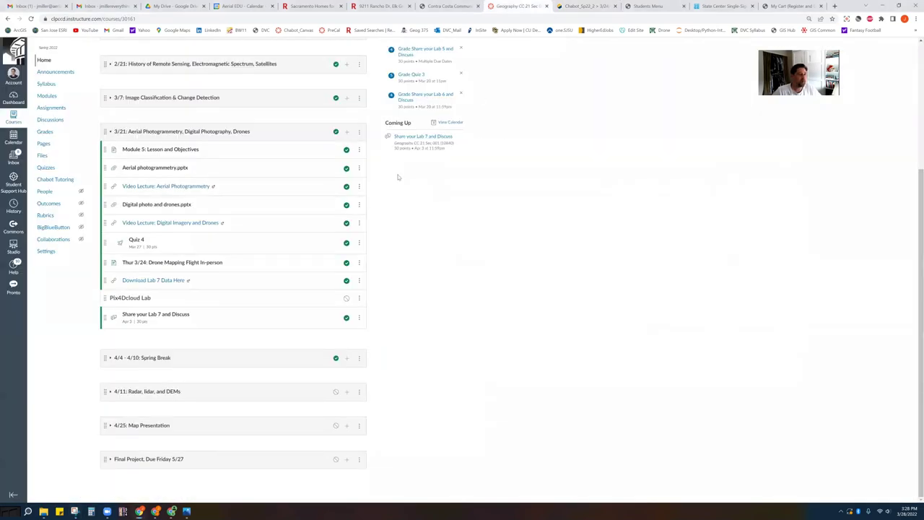
{"action": "left_click", "coordinate": [164, 315]}
{"action": "left_click", "coordinate": [166, 316]}
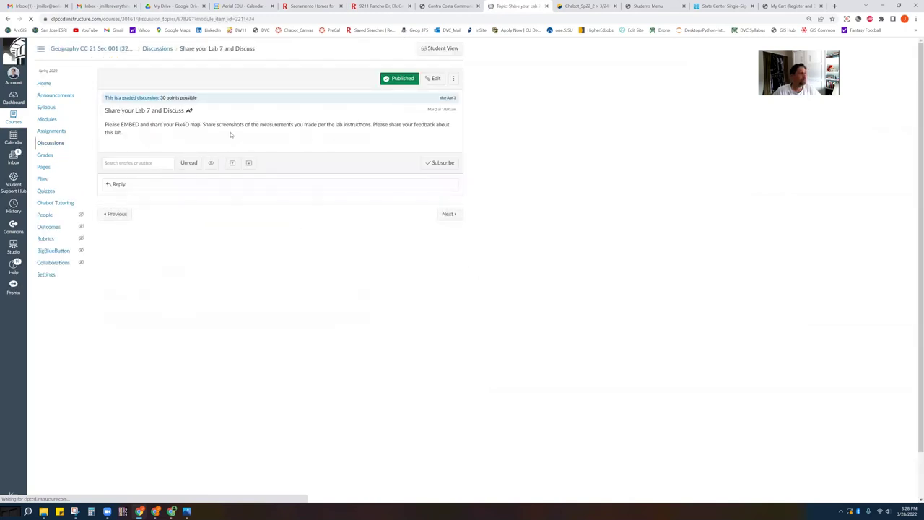
{"action": "left_click", "coordinate": [135, 186]}
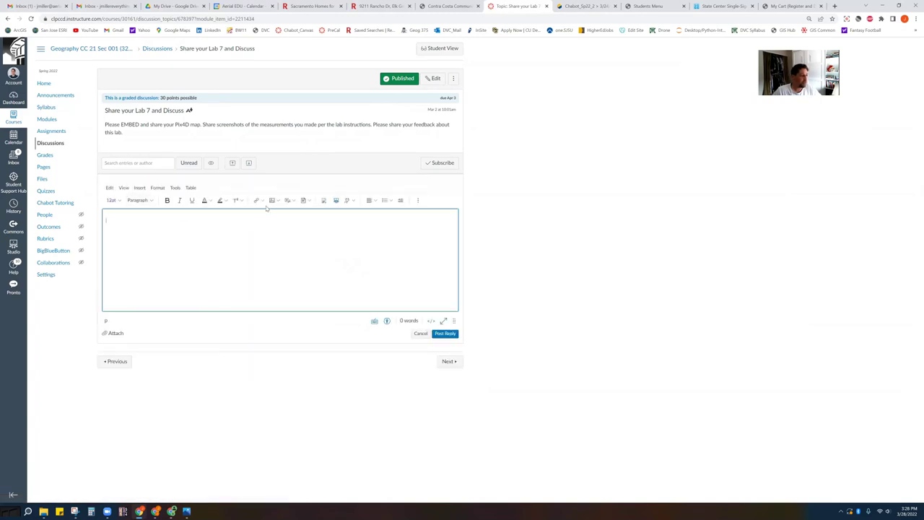
- Upload volume1.jpg from Downloads and embed it as an image in the discussion reply
{"action": "left_click", "coordinate": [272, 202]}
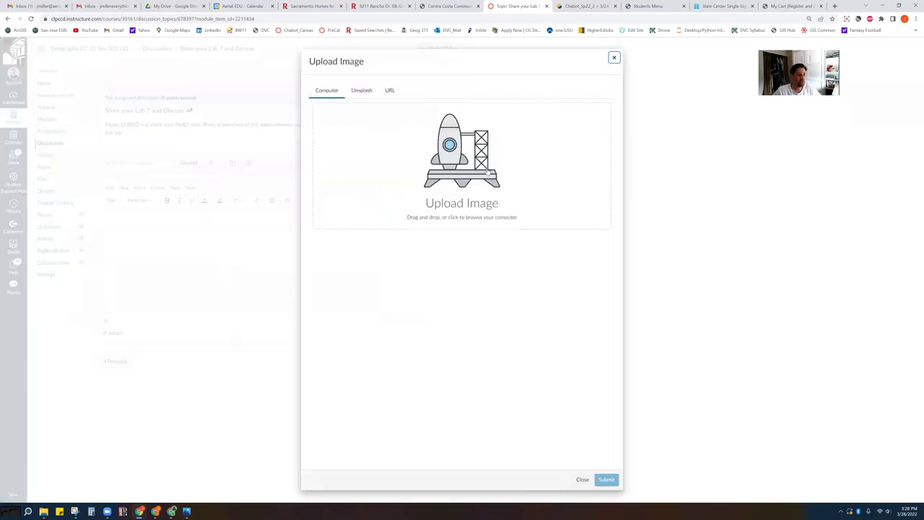
{"action": "left_click", "coordinate": [489, 171]}
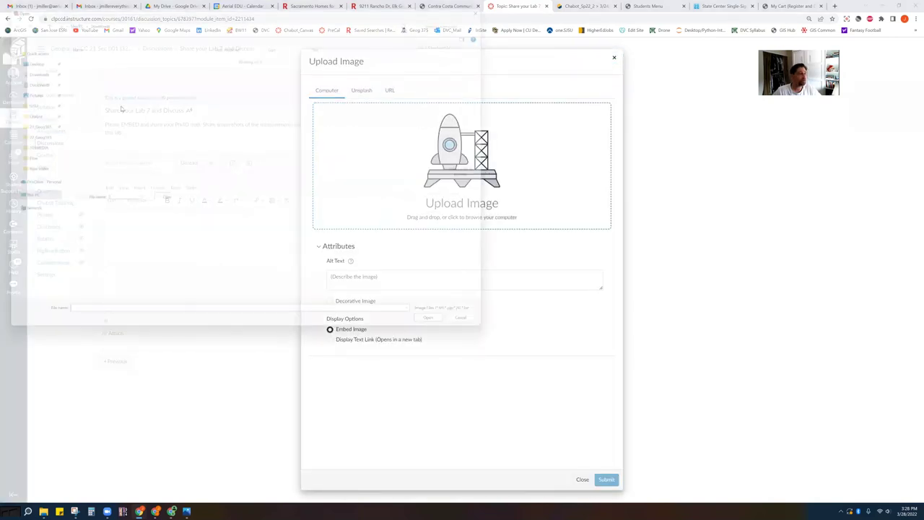
{"action": "left_click", "coordinate": [95, 67]}
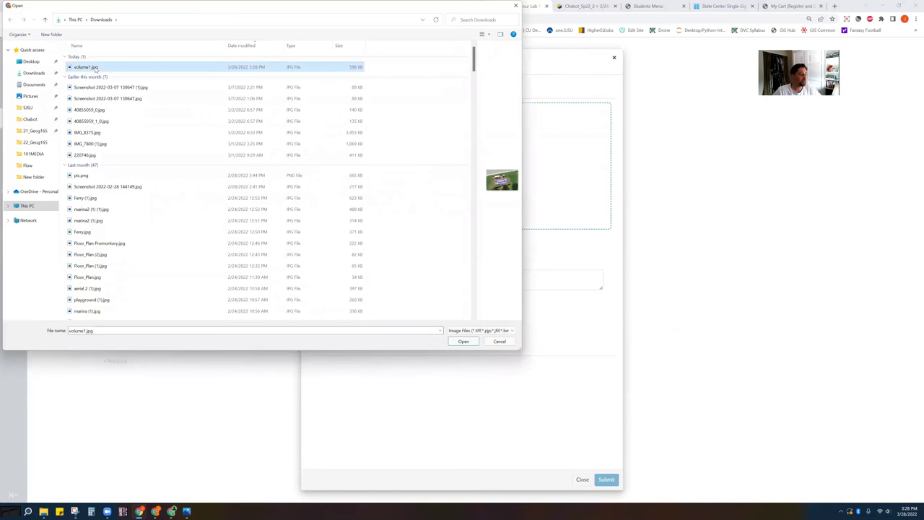
{"action": "left_click", "coordinate": [464, 341]}
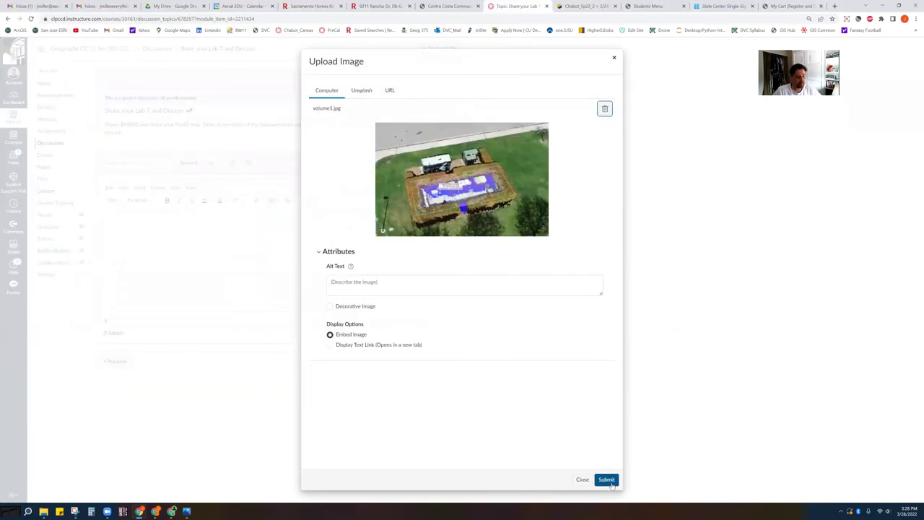
{"action": "left_click", "coordinate": [607, 480]}
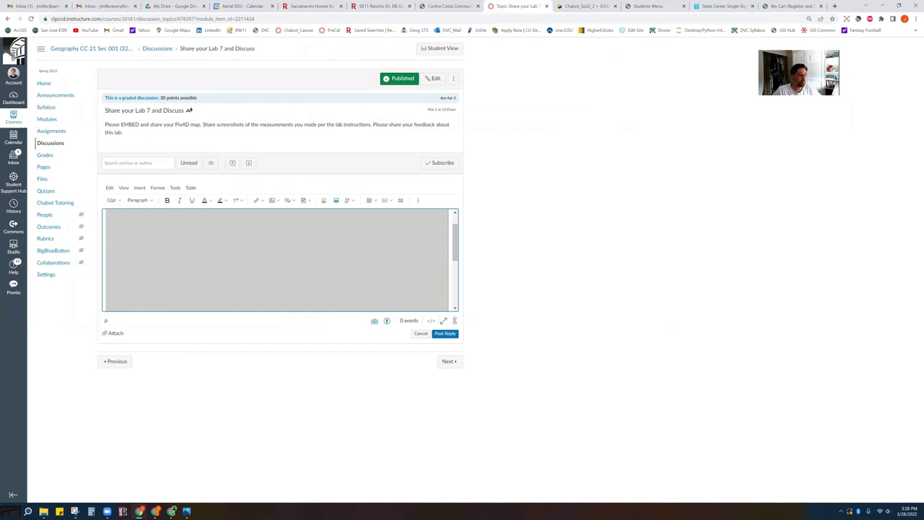
- Enlarge the reply editor and insert a blank line above the embedded volume image
{"action": "left_click_drag", "start_coordinate": [453, 321], "coordinate": [453, 429]}
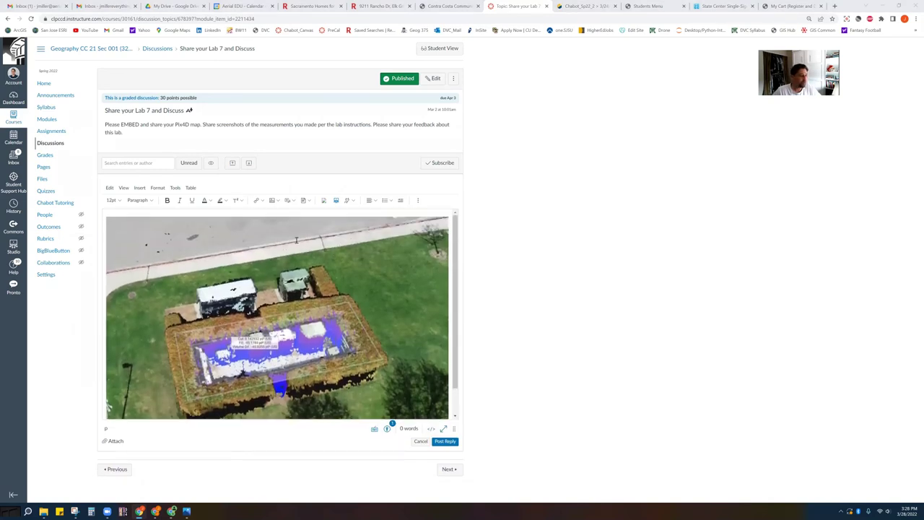
{"action": "left_click", "coordinate": [131, 213]}
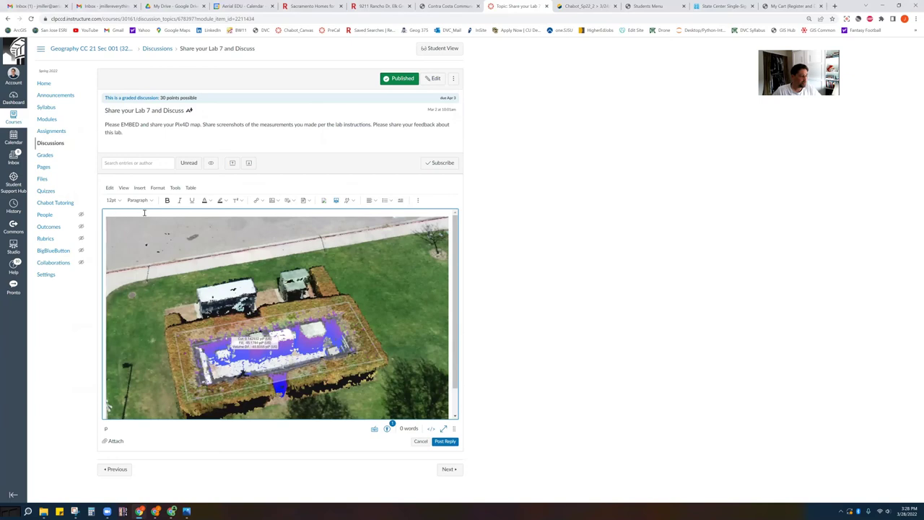
{"action": "key", "text": "Return"}
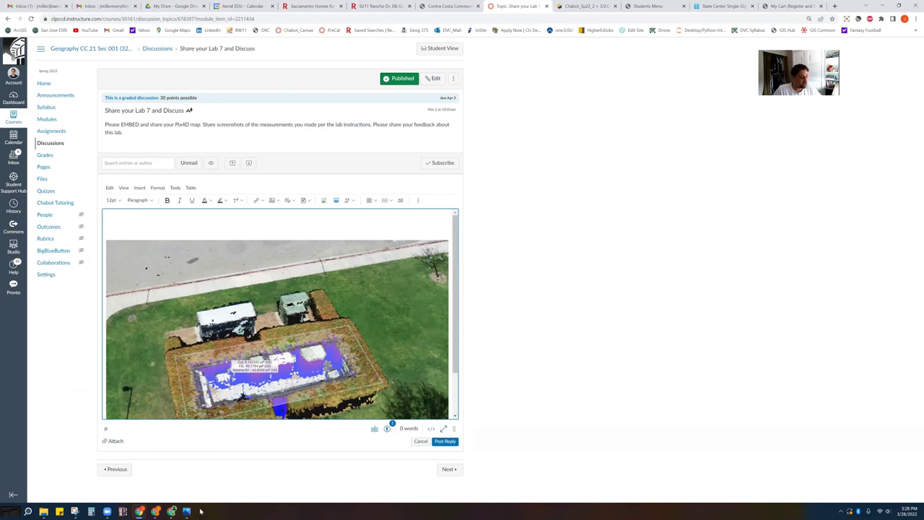
- Switch to PIX4Dcloud and copy the Map - Orthomosaic embed code from the Chabot_Sp22_2 share options
{"action": "mouse_move", "coordinate": [139, 511]}
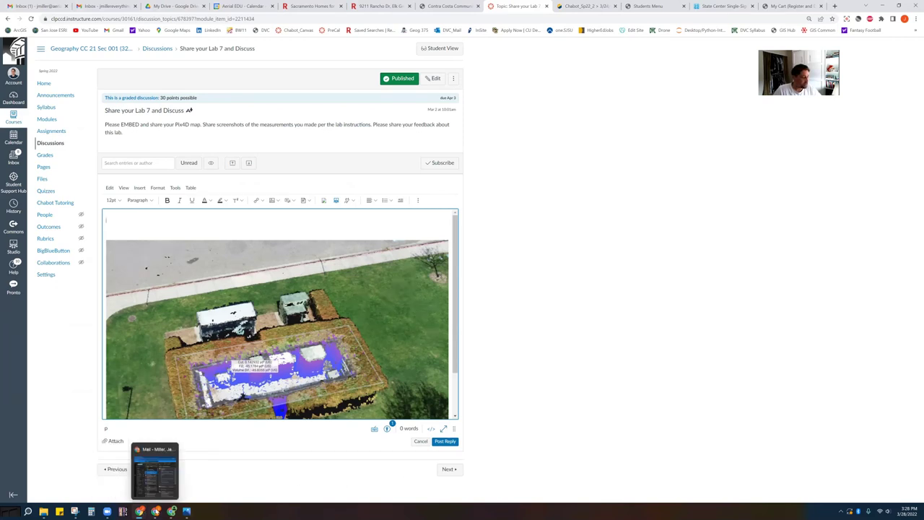
{"action": "left_click", "coordinate": [590, 6]}
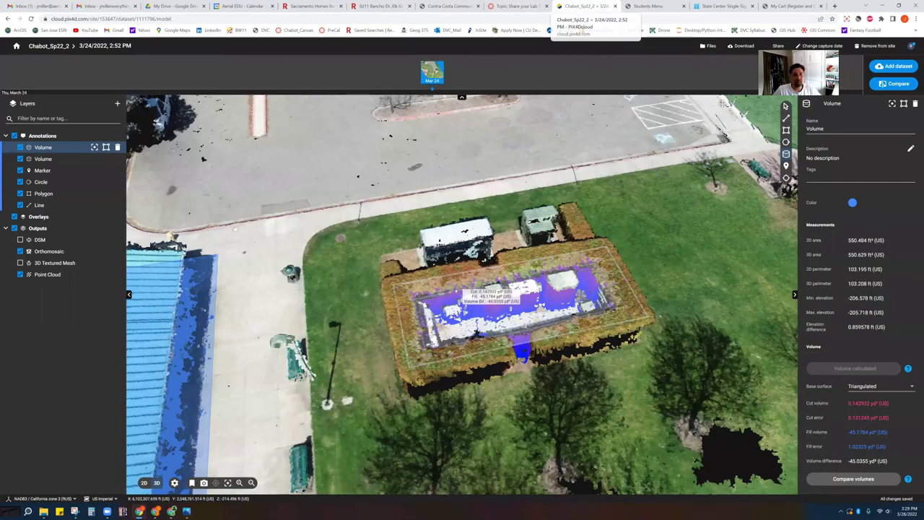
{"action": "left_click", "coordinate": [778, 46]}
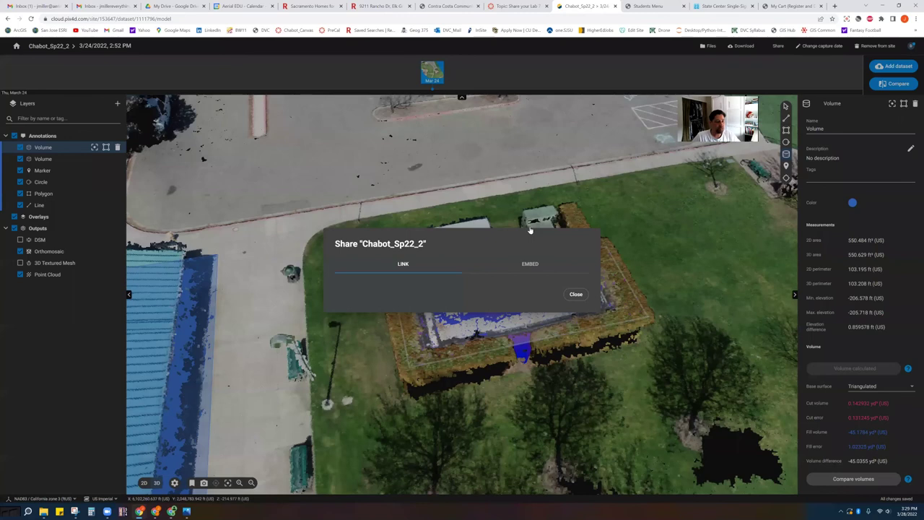
{"action": "left_click", "coordinate": [532, 225]}
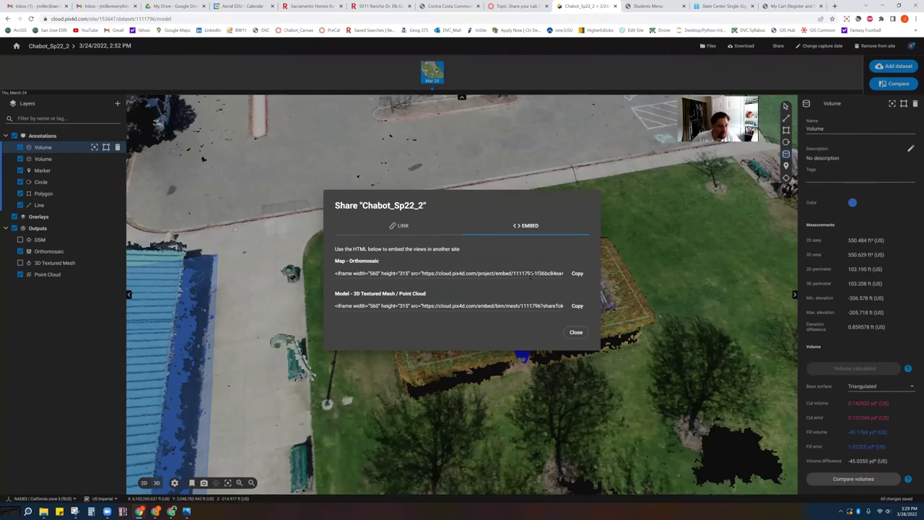
{"action": "left_click", "coordinate": [577, 273]}
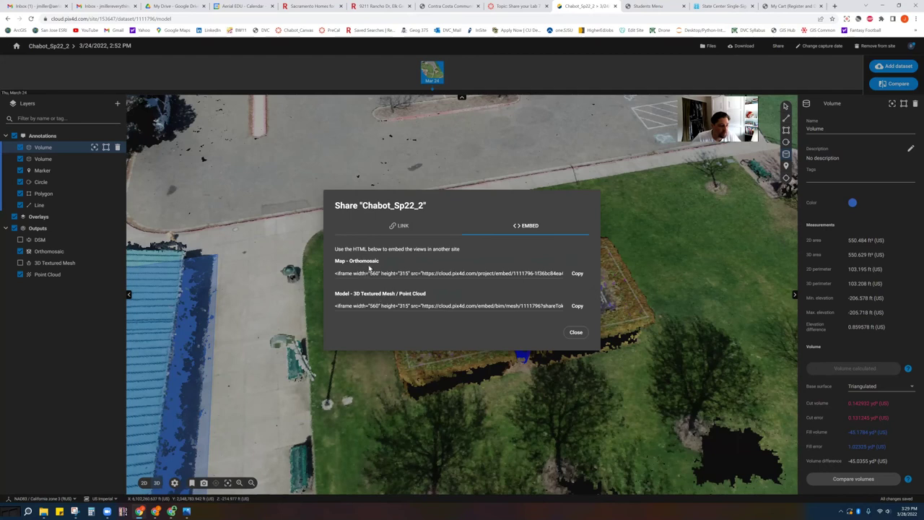
{"action": "left_click", "coordinate": [577, 274]}
- Return to the Canvas reply and embed the orthomosaic map above the volume image using the copied code
{"action": "left_click", "coordinate": [527, 5]}
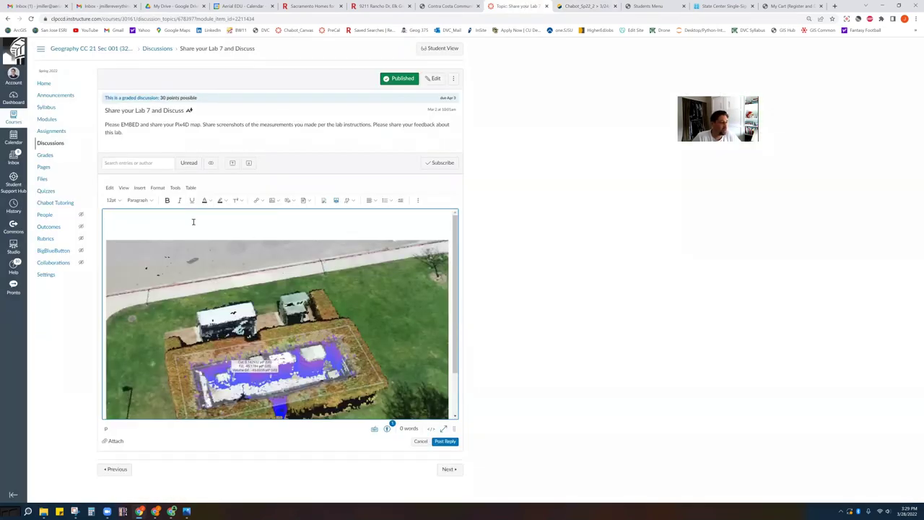
{"action": "left_click", "coordinate": [419, 201]}
{"action": "left_click", "coordinate": [420, 202]}
{"action": "left_click", "coordinate": [418, 200]}
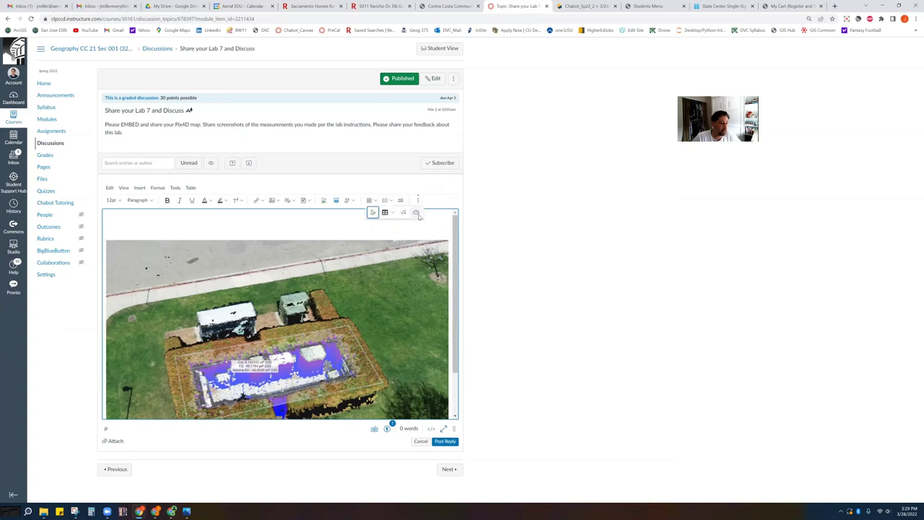
{"action": "left_click", "coordinate": [417, 213]}
{"action": "left_click", "coordinate": [365, 272]}
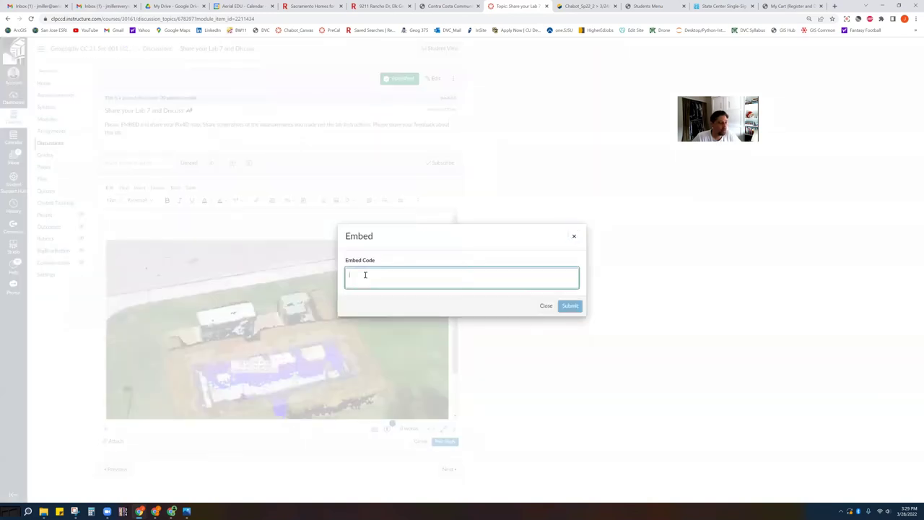
{"action": "key", "text": "ctrl+v"}
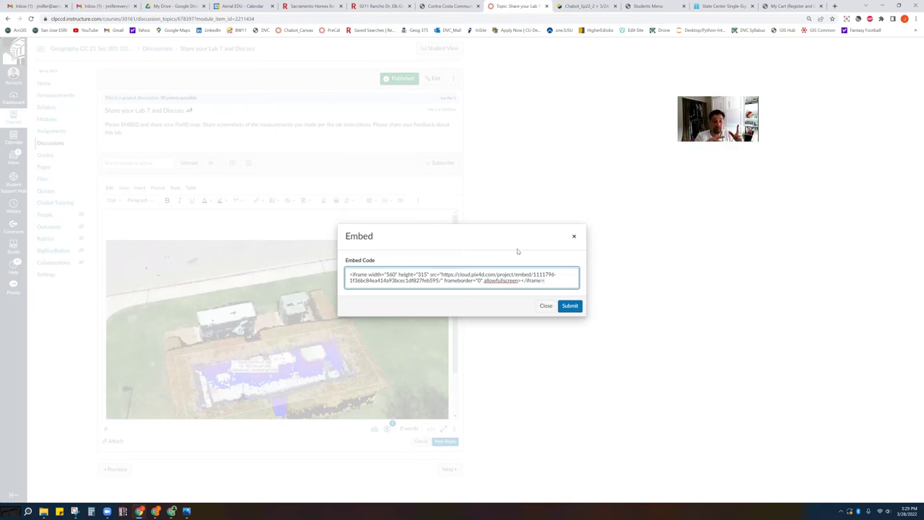
{"action": "left_click", "coordinate": [570, 306]}
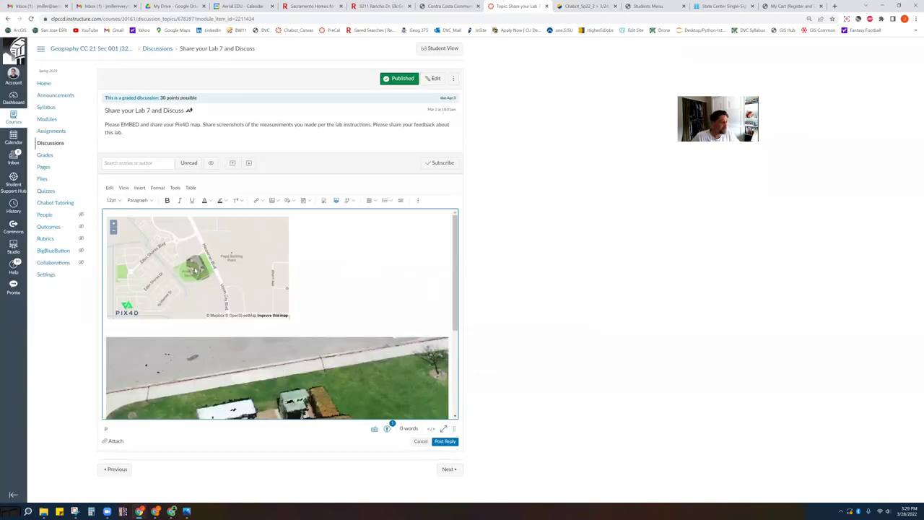
- Zoom the embedded map in on the surveyed park and add a blank line below it
{"action": "scroll", "coordinate": [195, 271], "scroll_direction": "up", "scroll_amount": 3}
{"action": "scroll", "coordinate": [226, 276], "scroll_direction": "up", "scroll_amount": 3}
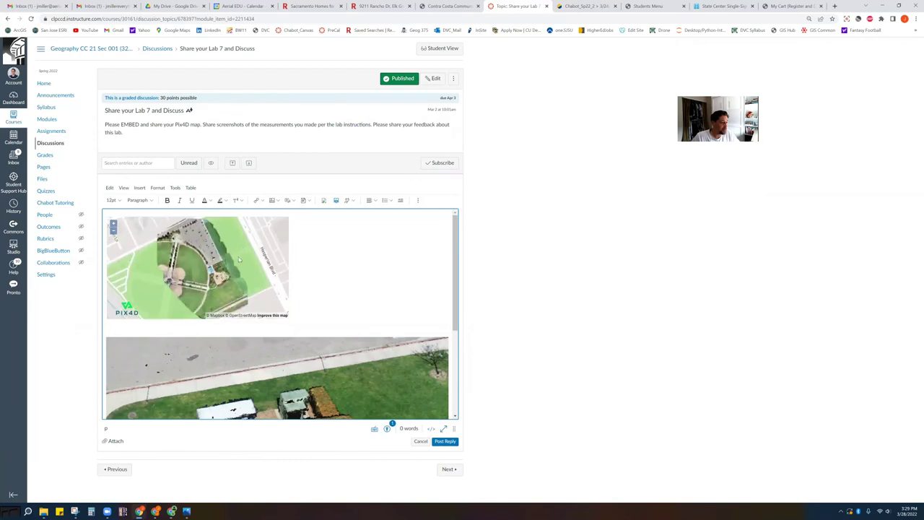
{"action": "left_click", "coordinate": [327, 311]}
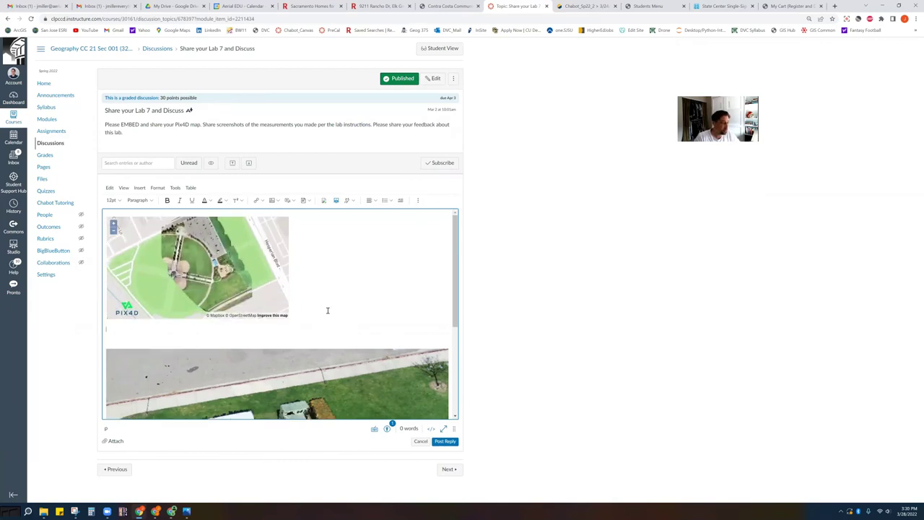
- Copy the Model - 3D Textured Mesh / Point Cloud embed code from PIX4Dcloud and return to the Canvas reply
{"action": "left_click", "coordinate": [590, 7]}
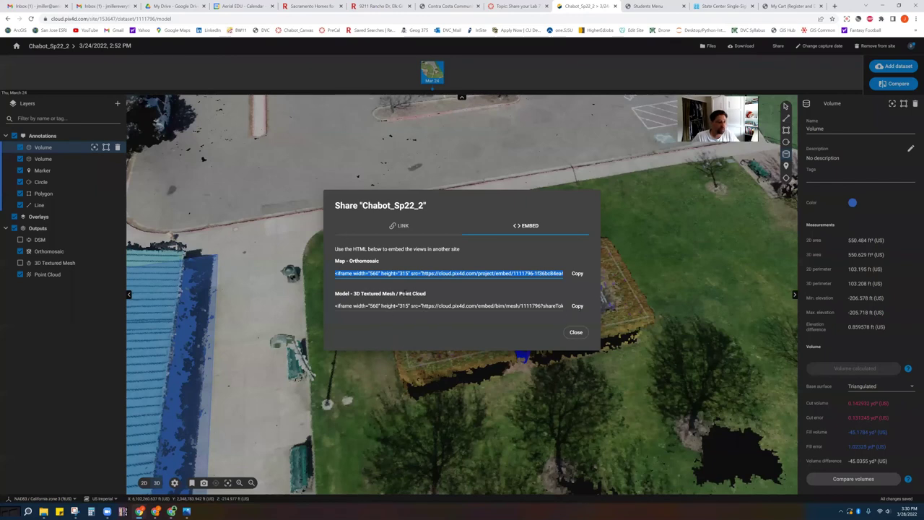
{"action": "left_click", "coordinate": [578, 273]}
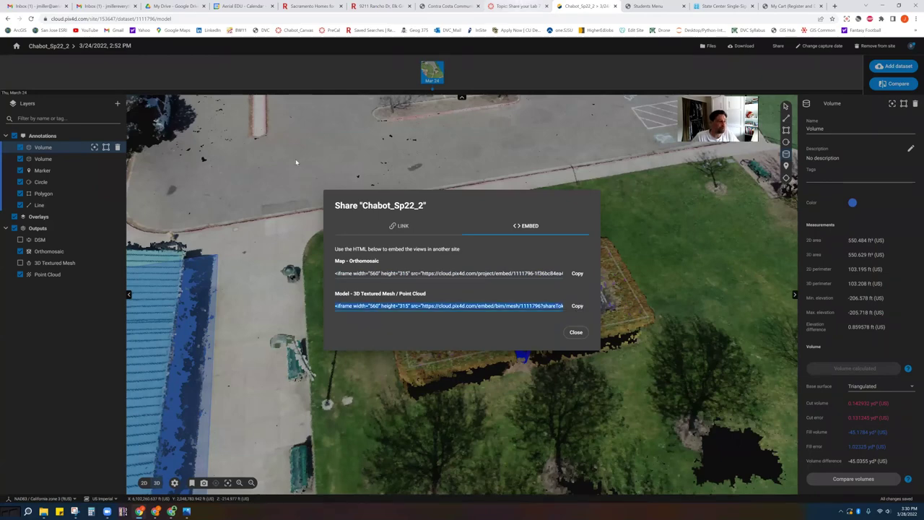
{"action": "key", "text": "ctrl+shift+Tab"}
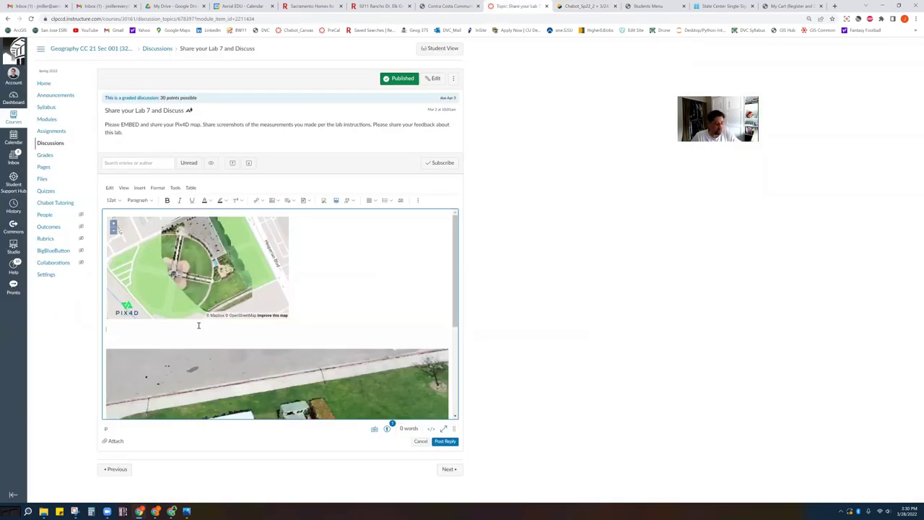
- Embed the 3D textured mesh / point cloud model in the reply between the orthomosaic map and the volume image, using the copied code
{"action": "left_click", "coordinate": [416, 200]}
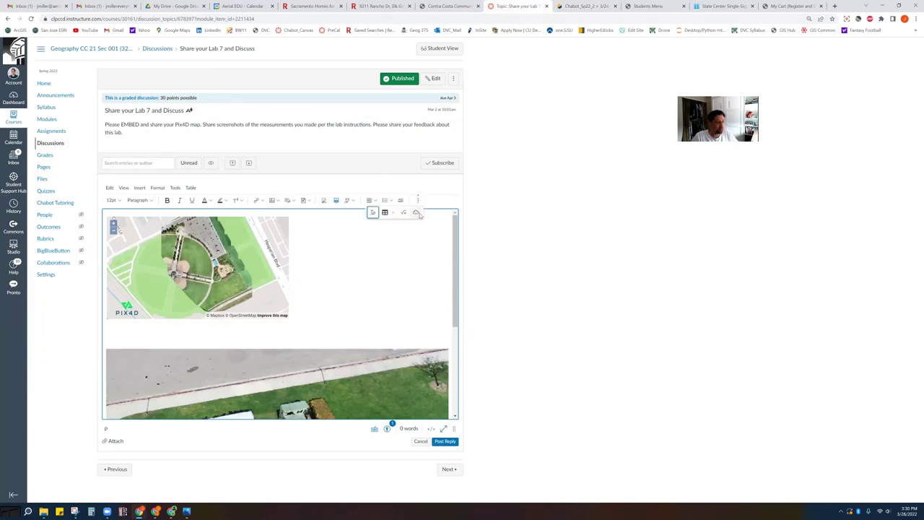
{"action": "left_click", "coordinate": [416, 212]}
{"action": "left_click", "coordinate": [388, 276]}
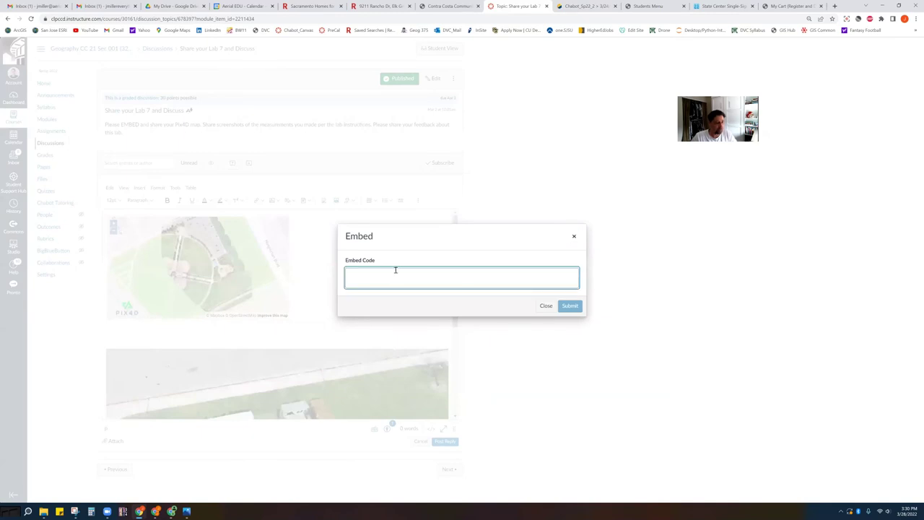
{"action": "key", "text": "ctrl+v"}
{"action": "left_click", "coordinate": [570, 305]}
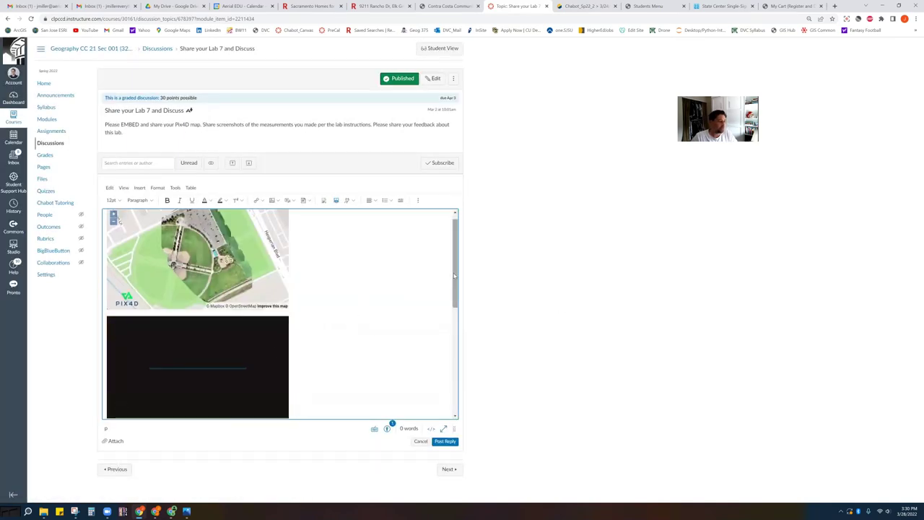
{"action": "scroll", "coordinate": [421, 293], "scroll_direction": "down", "scroll_amount": 1}
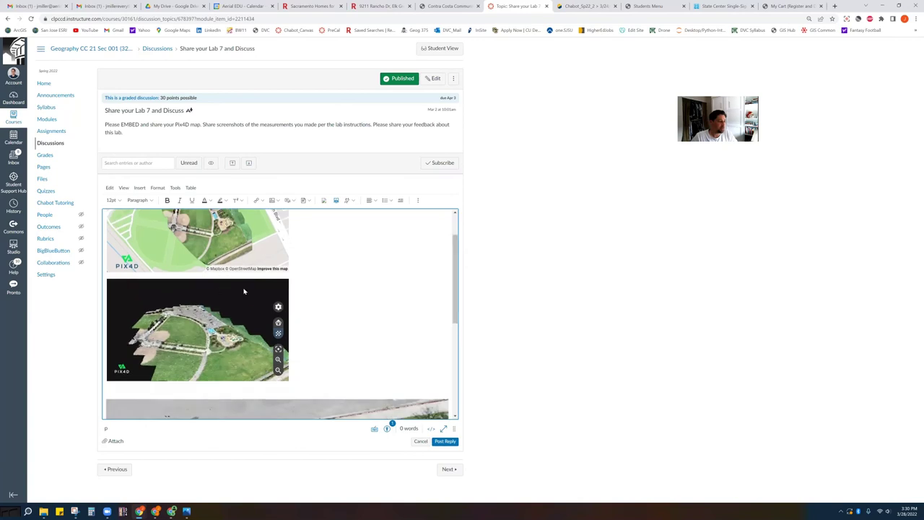
{"action": "scroll", "coordinate": [281, 314], "scroll_direction": "up", "scroll_amount": 1}
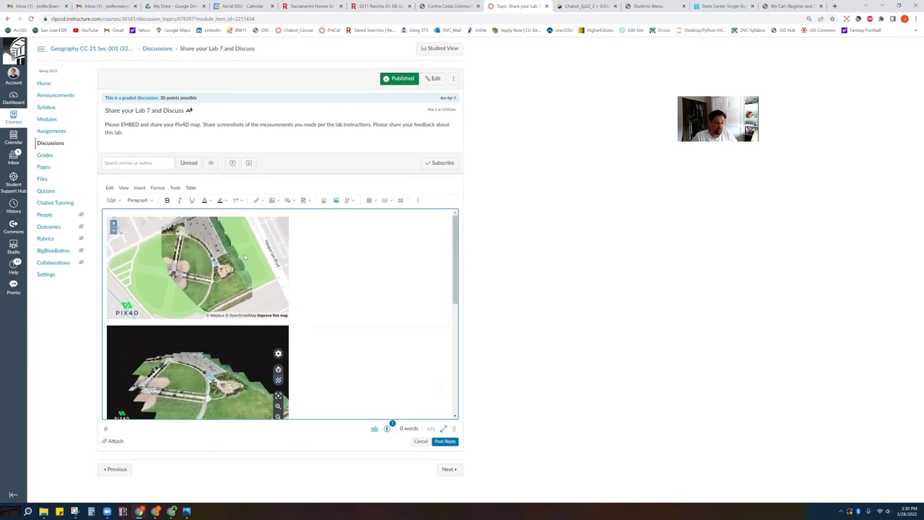
{"action": "scroll", "coordinate": [302, 283], "scroll_direction": "down", "scroll_amount": 5}
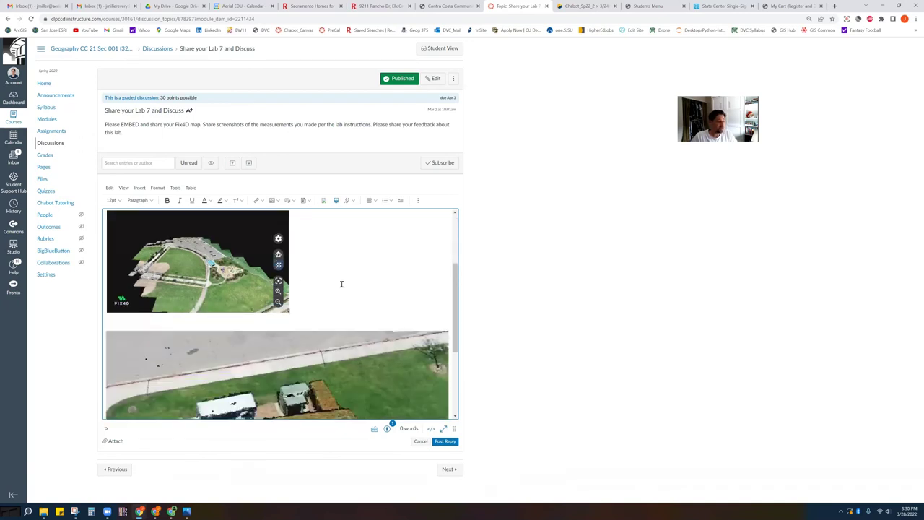
{"action": "scroll", "coordinate": [299, 380], "scroll_direction": "down", "scroll_amount": 1}
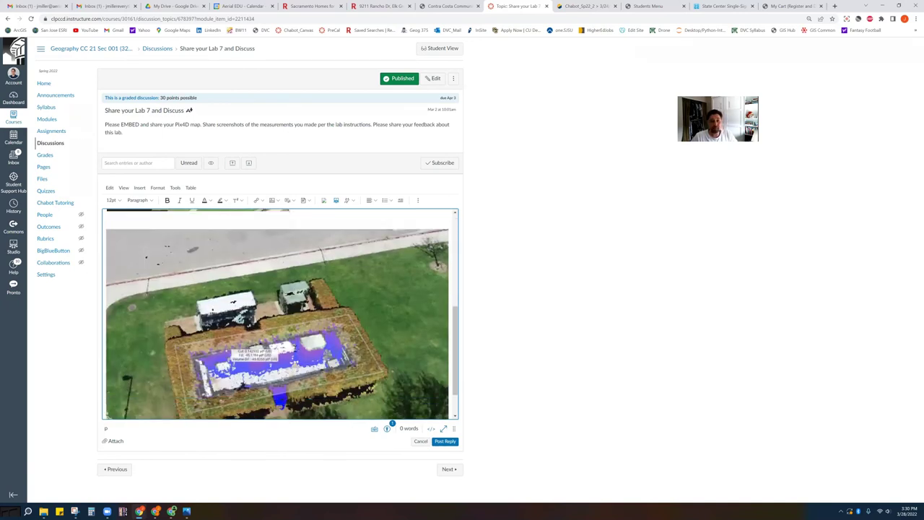